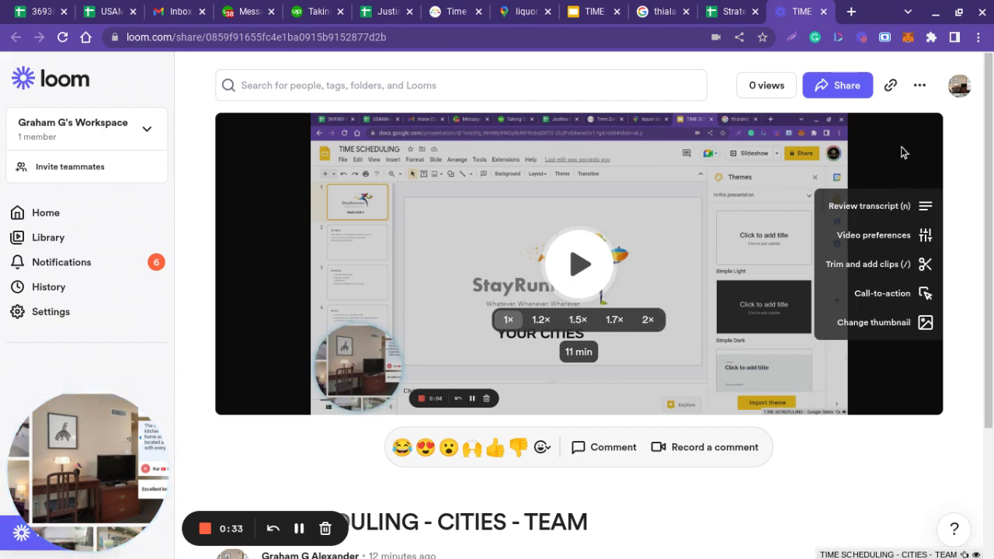
left_click(852, 12)
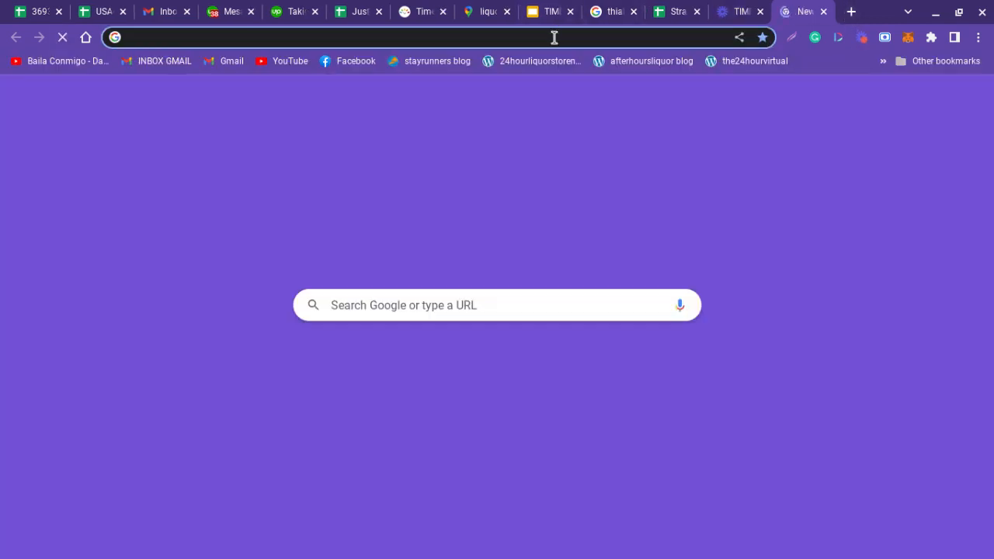
left_click(597, 34)
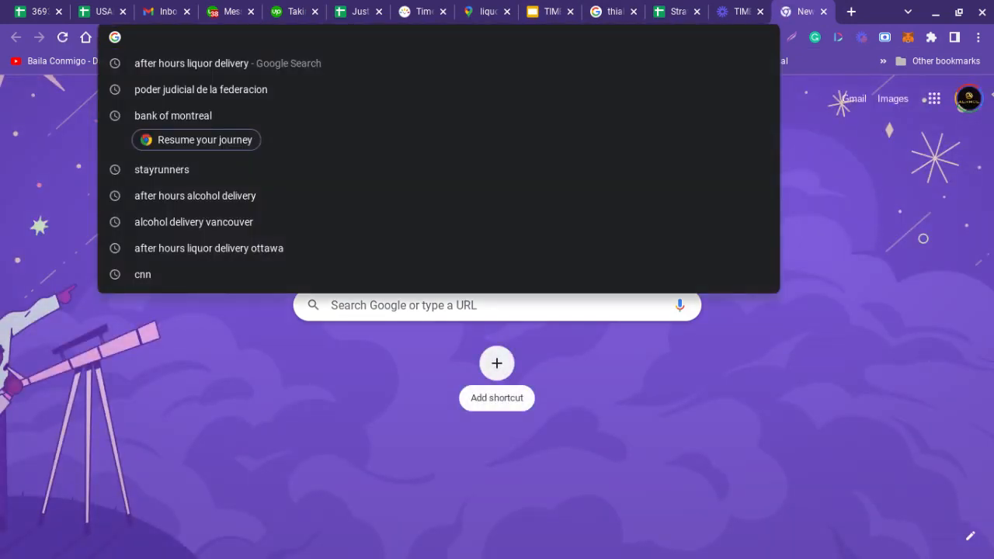
type("www.stayrunners.com")
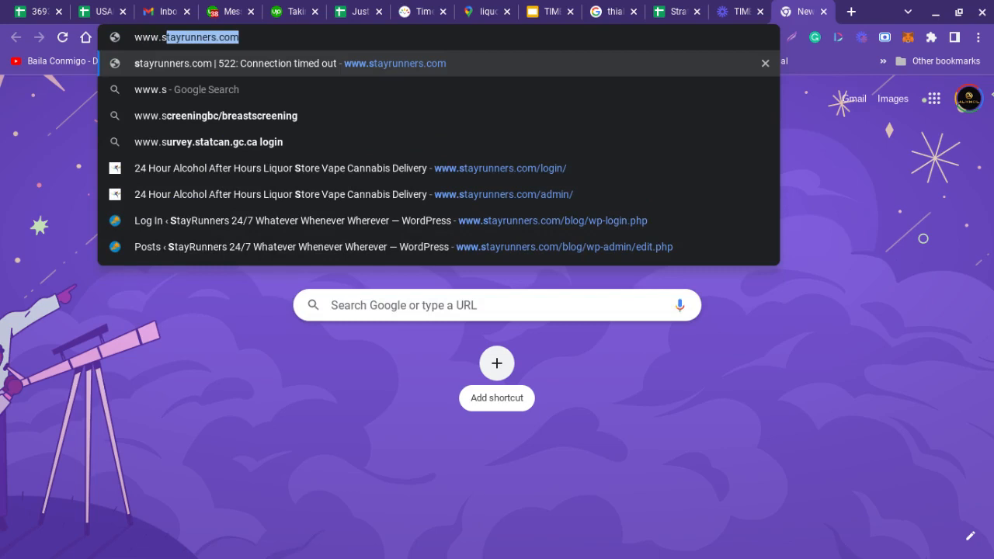
key("End")
type("/login")
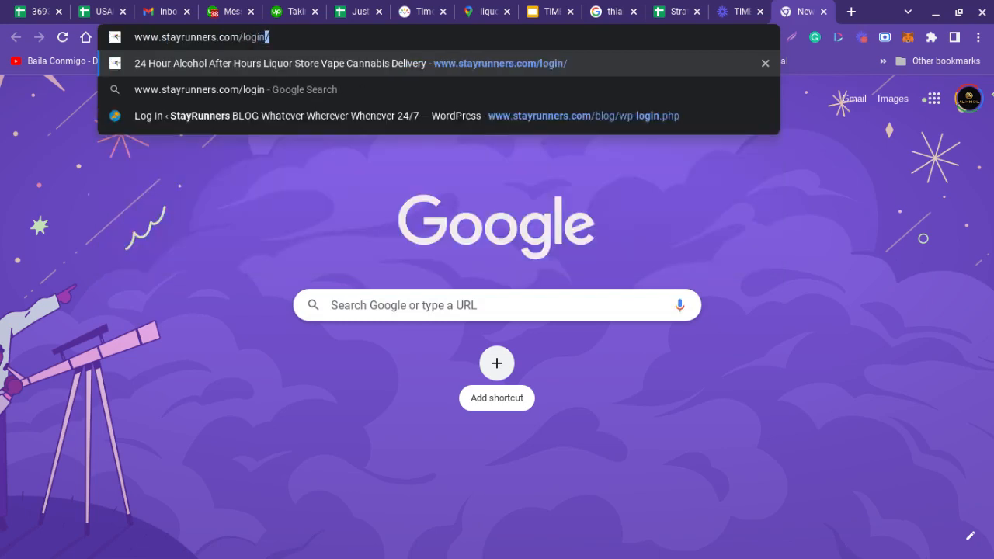
type("/")
key("Return")
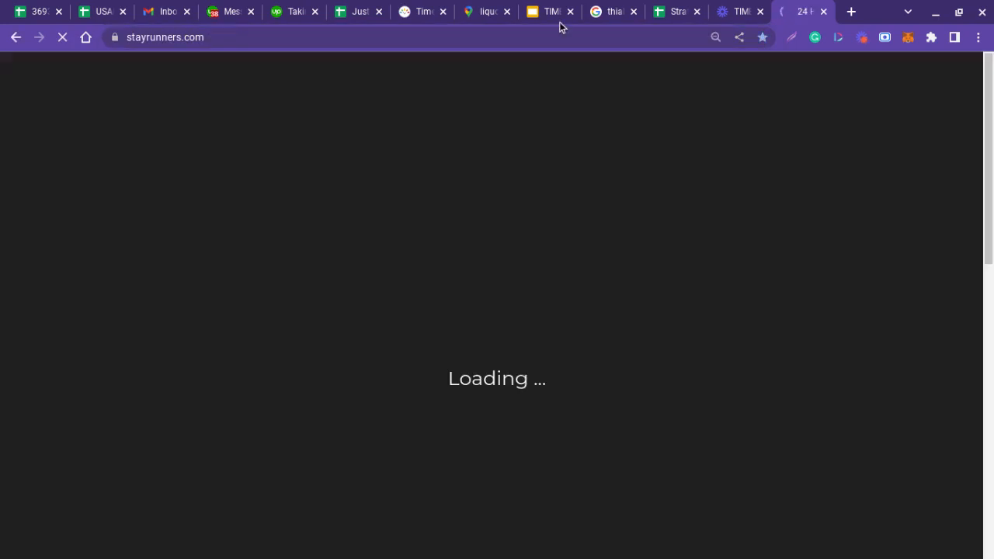
Go to stayrunners.com/admin/ and sign in to the dashboard with the prefilled credentials
left_click(424, 36)
left_click(330, 38)
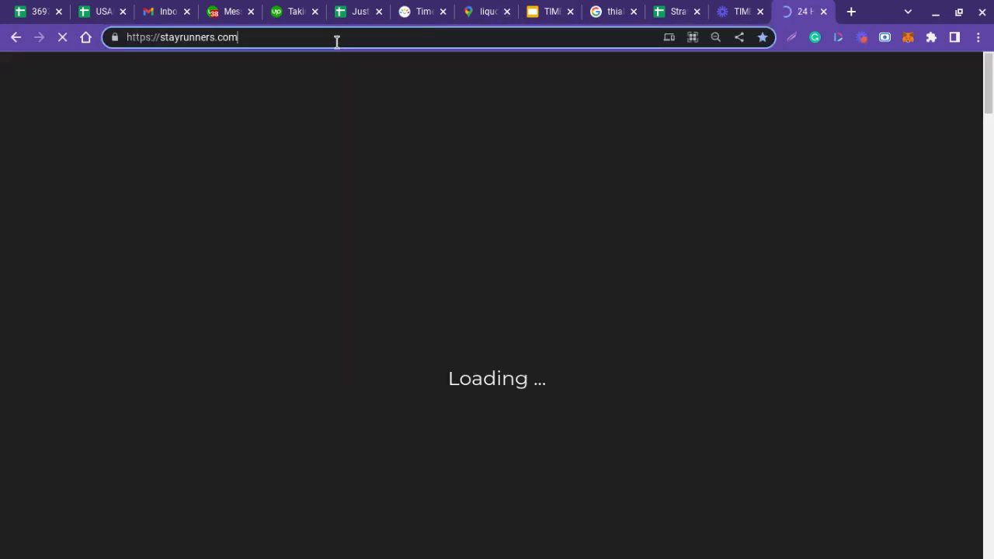
type("/ad")
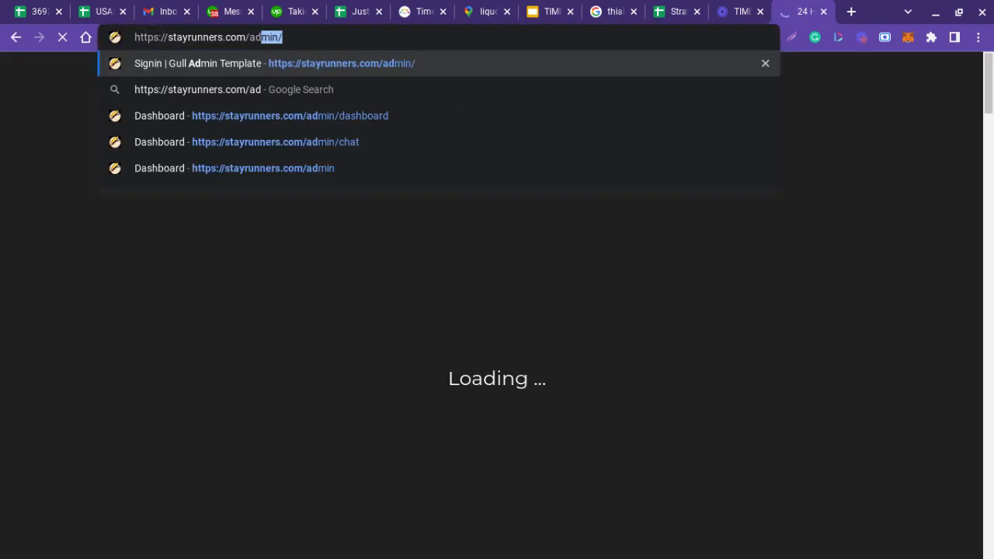
key("Return")
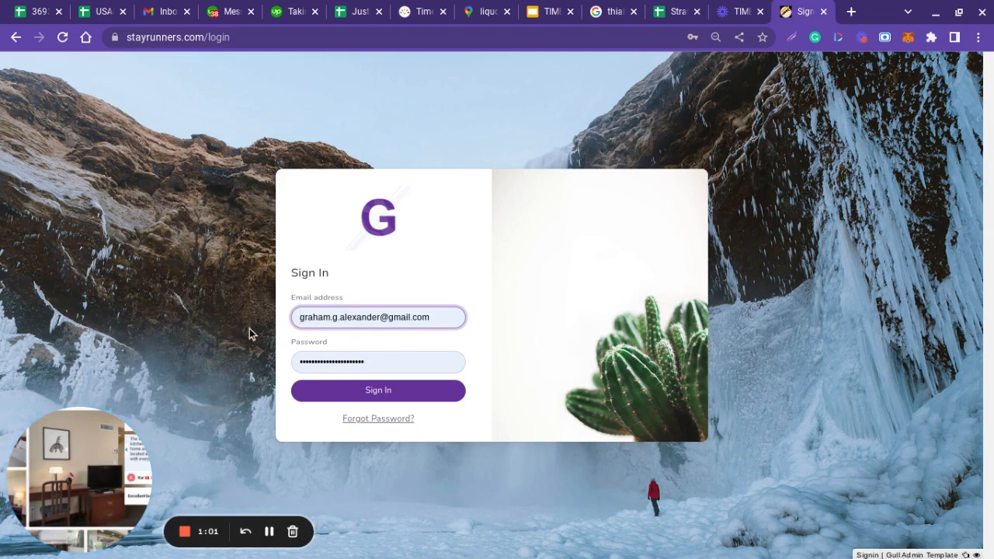
left_click(372, 399)
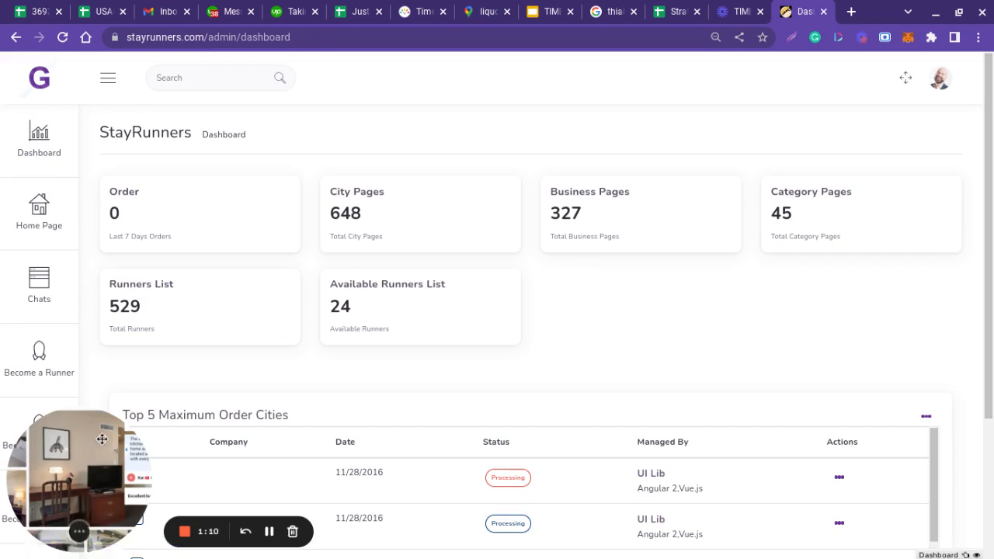
Open the form for adding a new business page in the StayRunners admin dashboard
left_click_drag(102, 440, 593, 307)
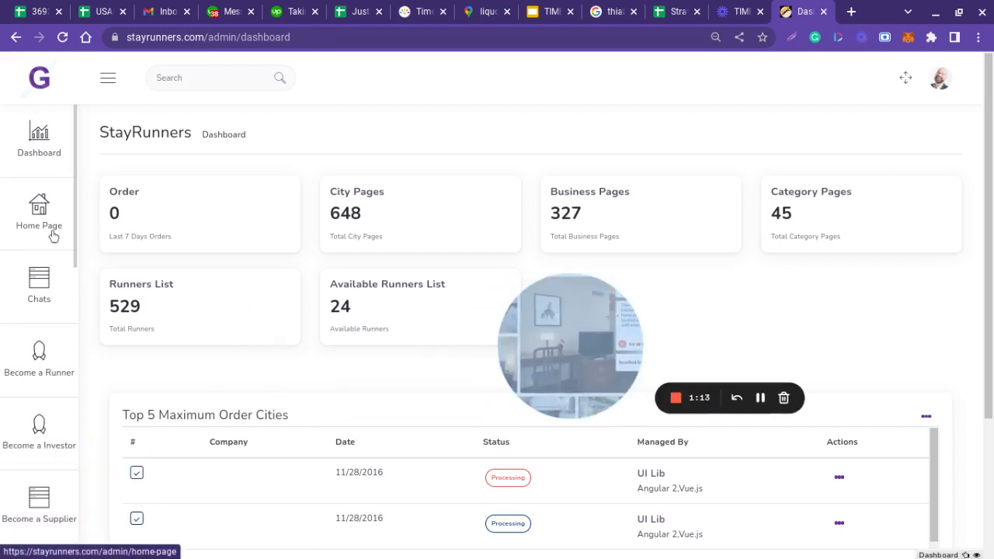
left_click_drag(76, 232, 79, 335)
mouse_move(45, 377)
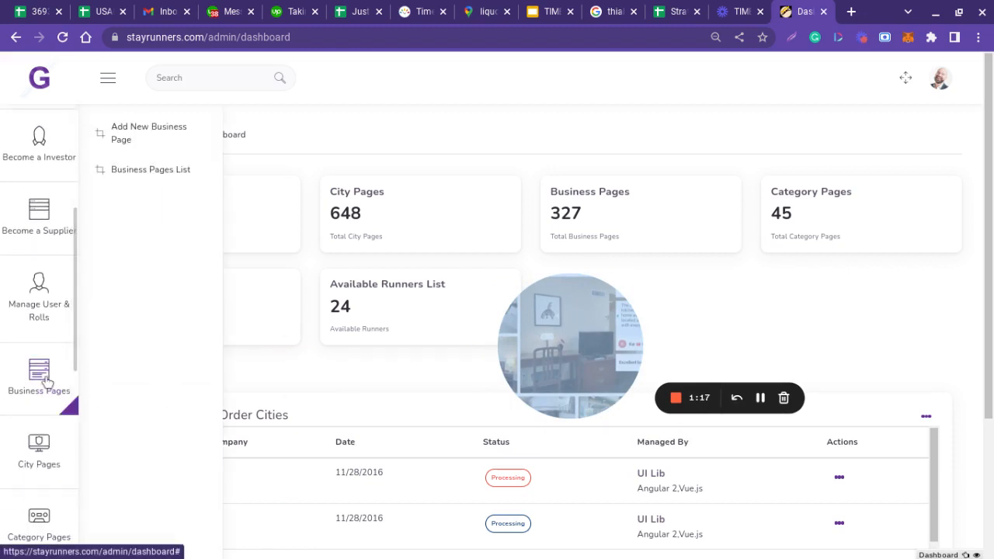
left_click(164, 139)
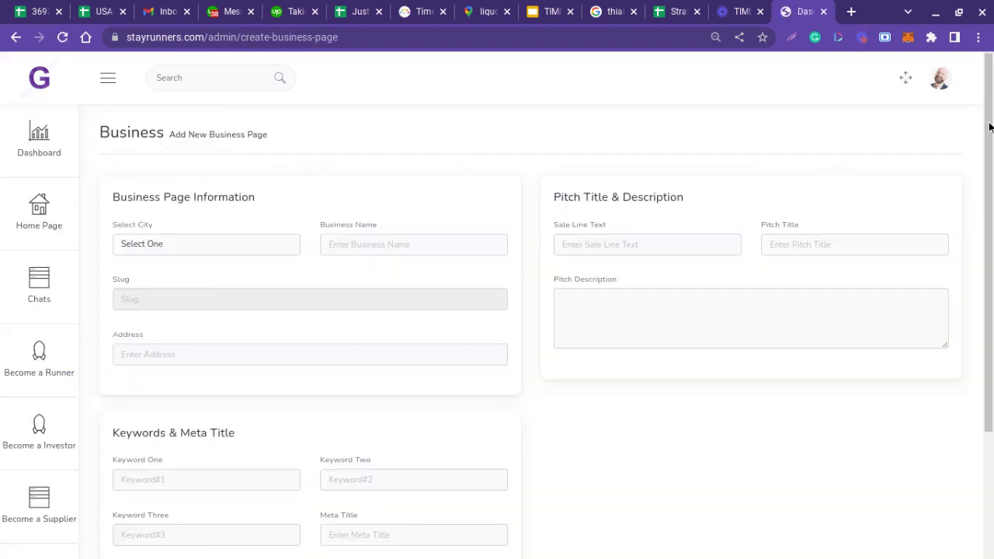
left_click_drag(990, 127, 992, 152)
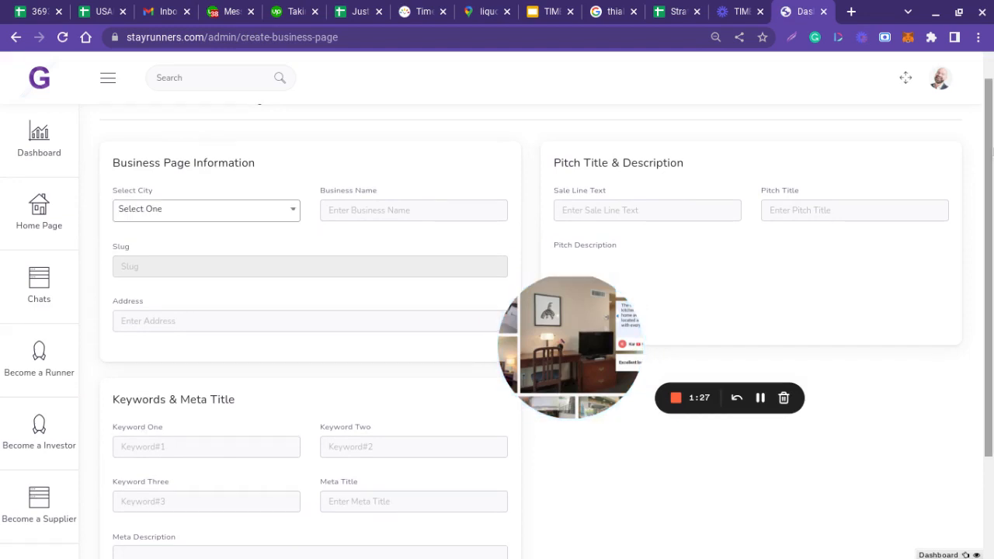
left_click(291, 214)
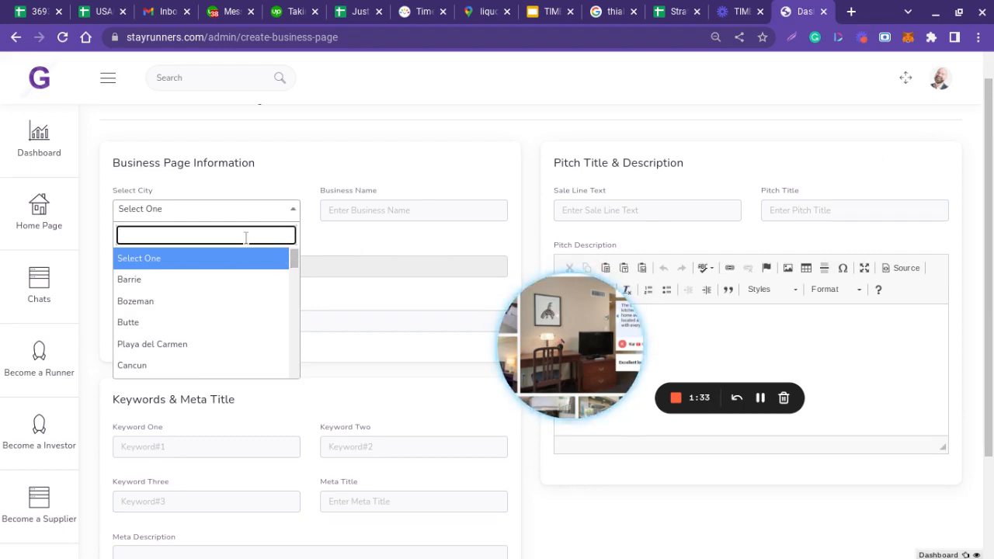
type("sy")
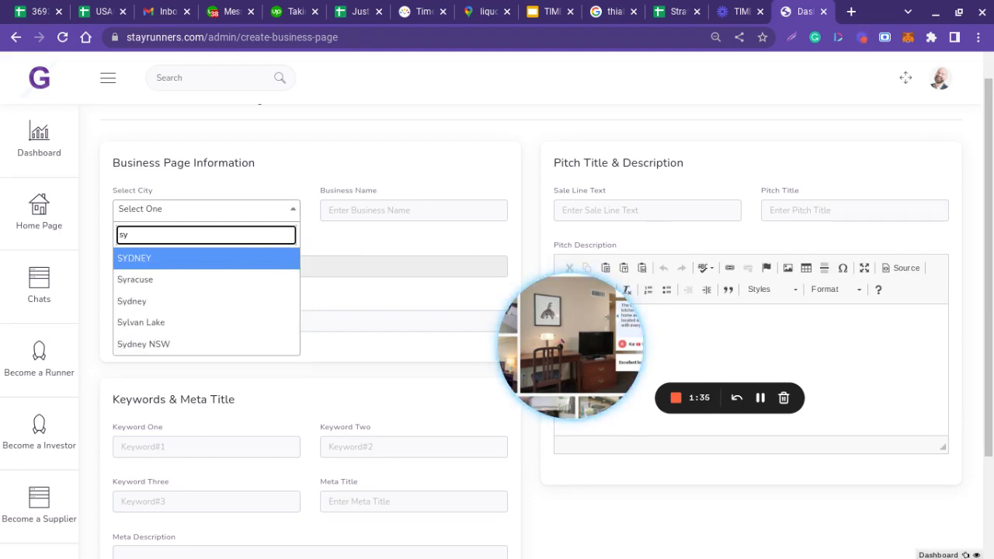
left_click(401, 163)
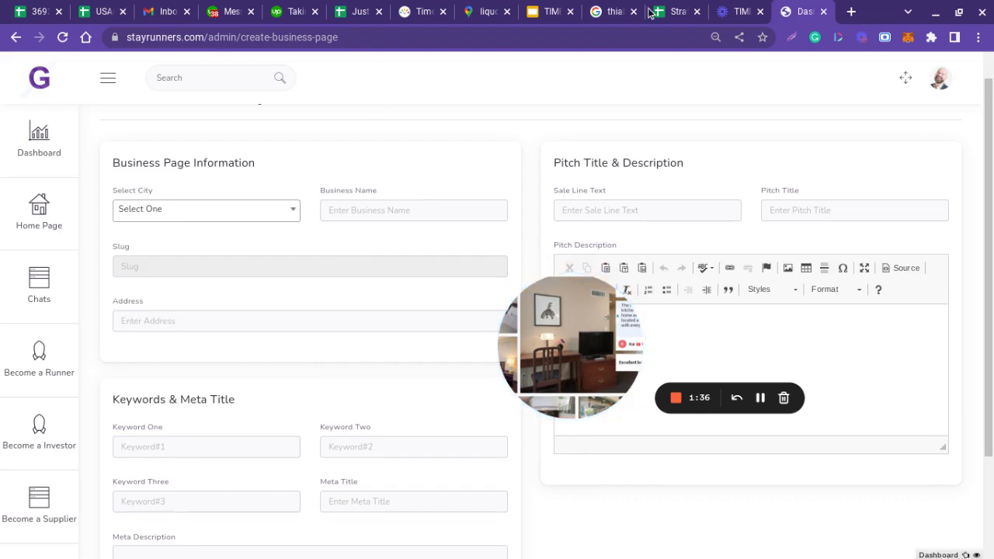
Check the Sydney Australia entry on the scheduling sheet of the Google Sheets strategy plan and return to the business page form
left_click(672, 11)
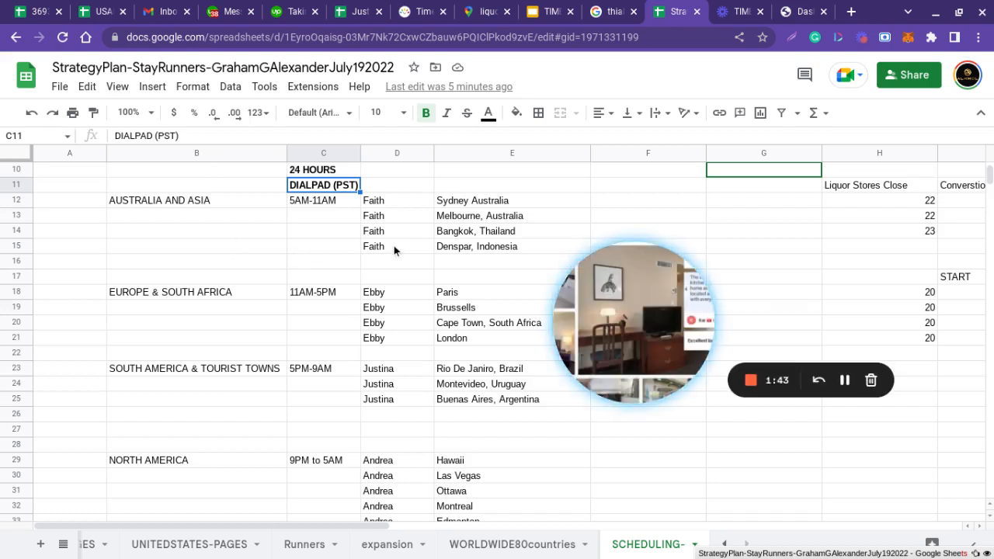
left_click(489, 203)
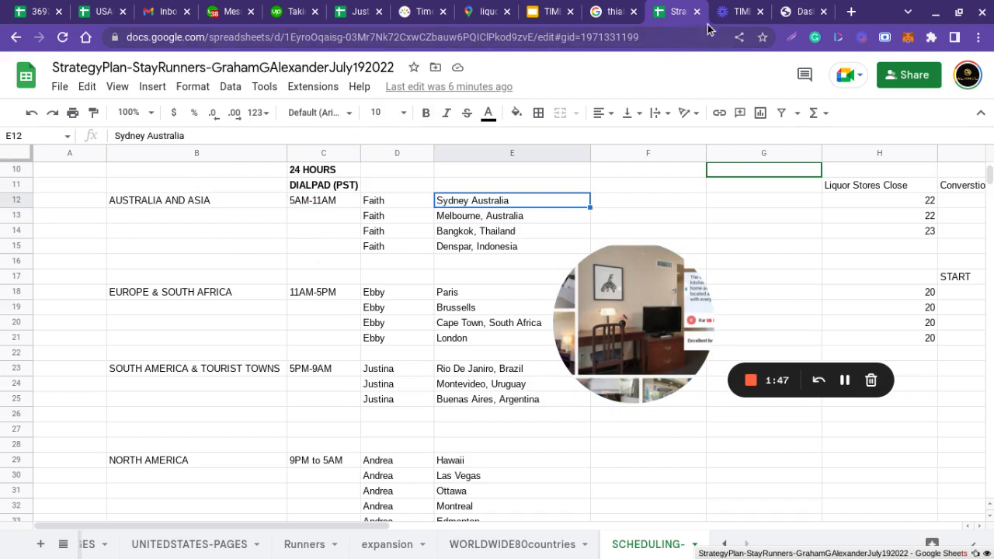
left_click(793, 13)
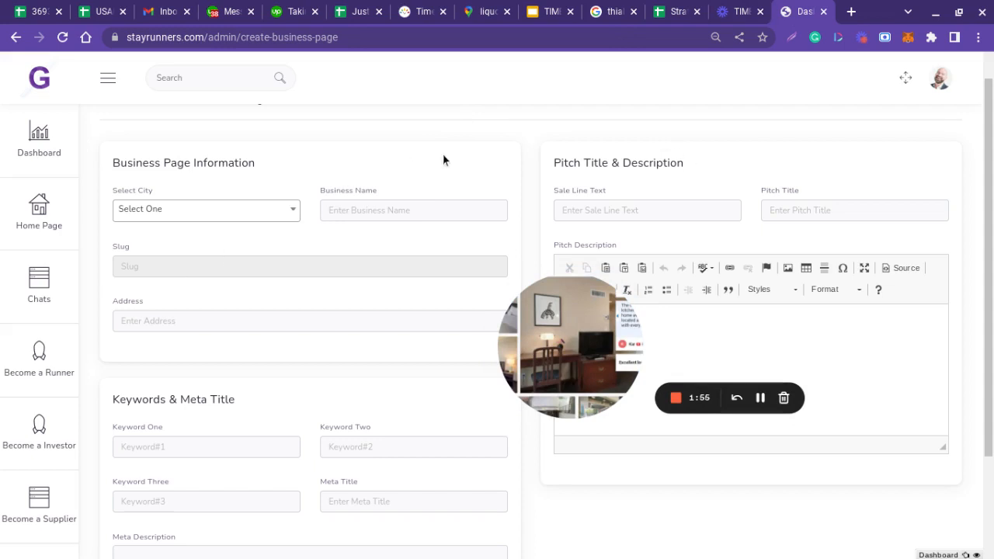
View the BUSINESS PAGES slide of the TIME SCHEDULING presentation in Google Slides and return to the business page form
left_click(548, 19)
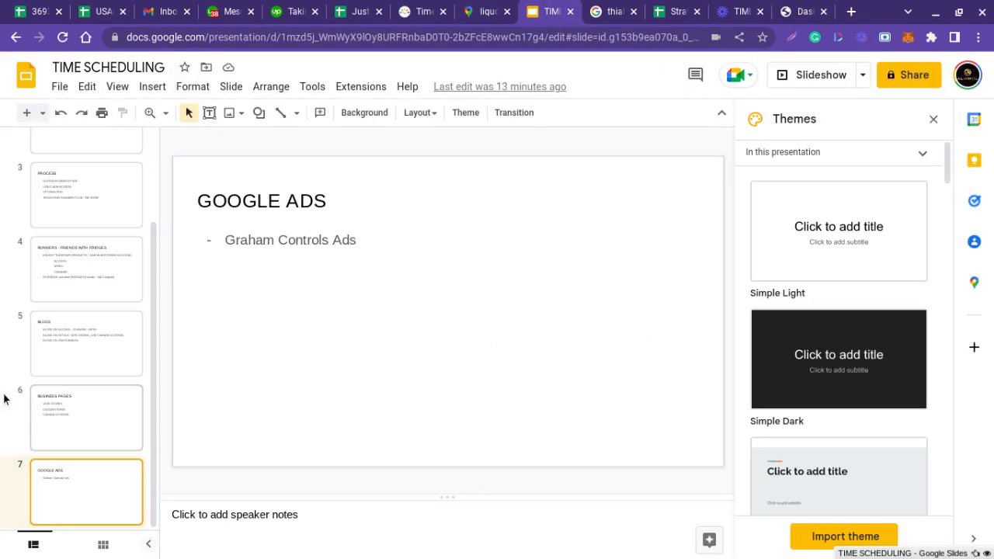
left_click(88, 398)
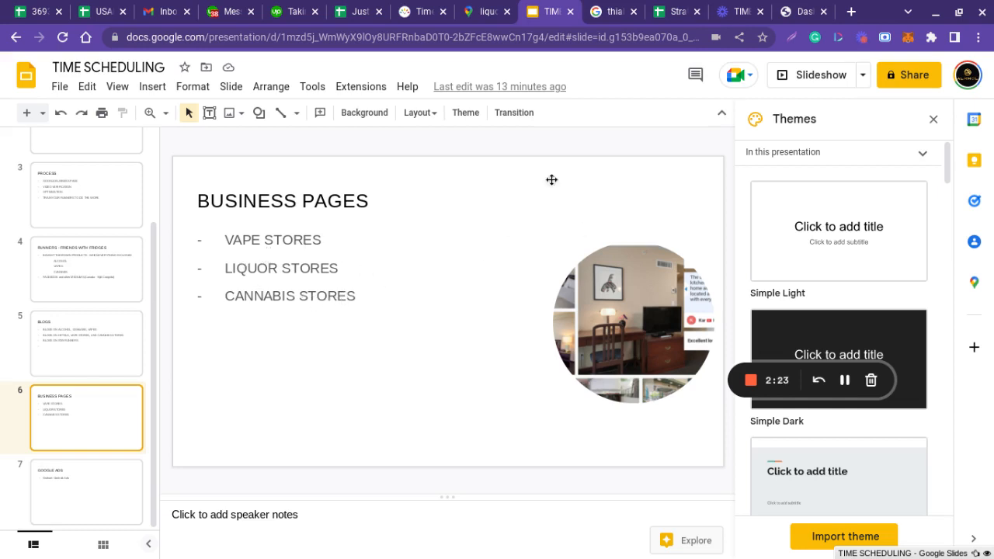
left_click(802, 16)
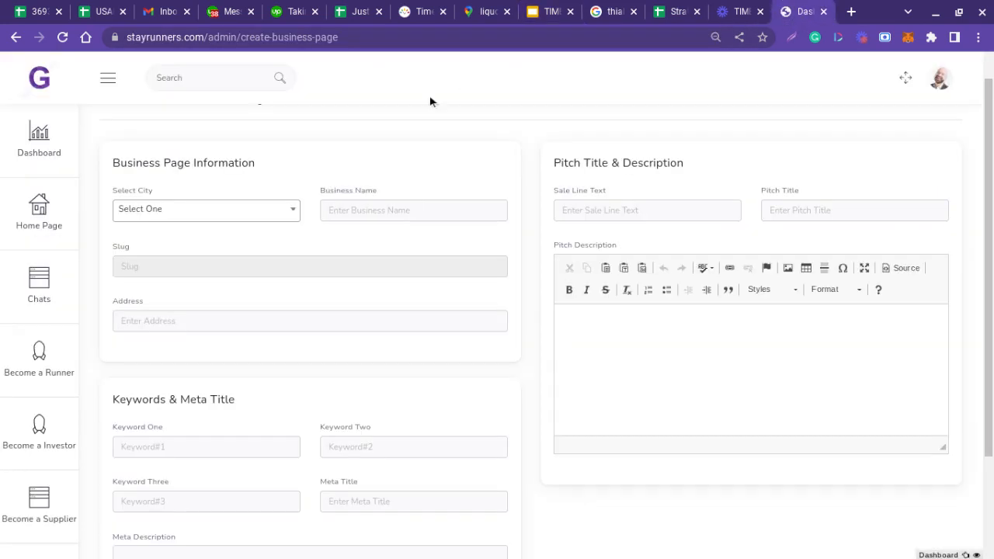
Select SYDNEY as the city of the new business page and activate the Business Name field
left_click(295, 215)
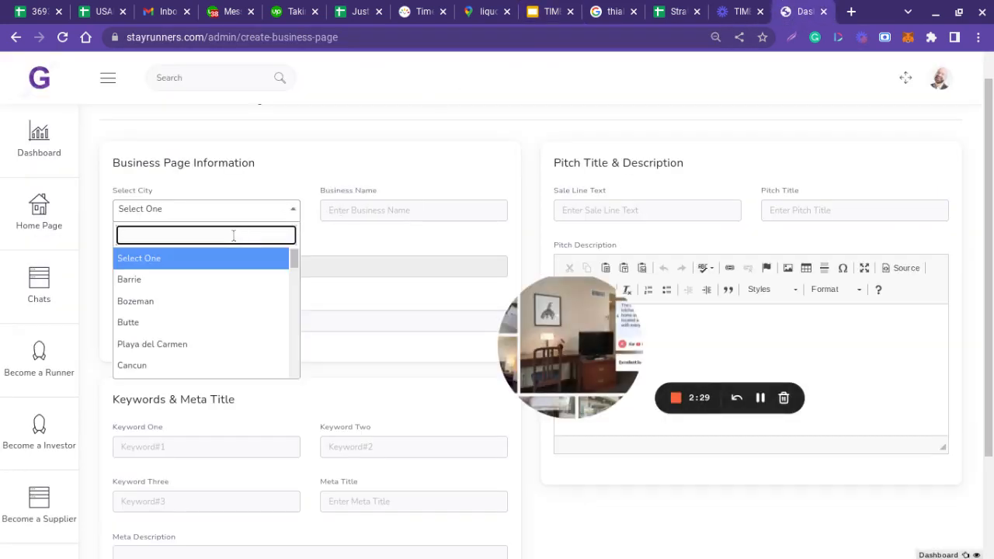
type("syd")
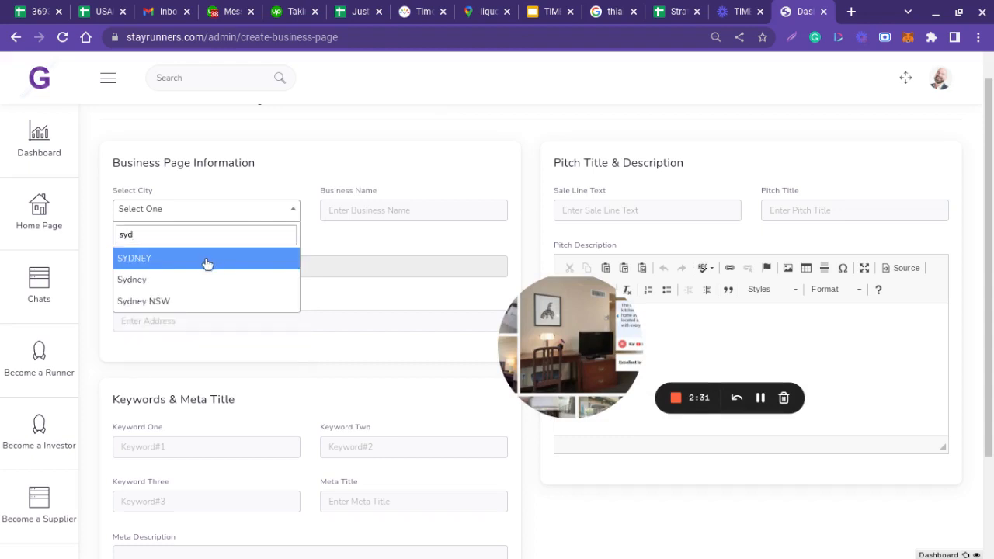
left_click(207, 259)
left_click(382, 206)
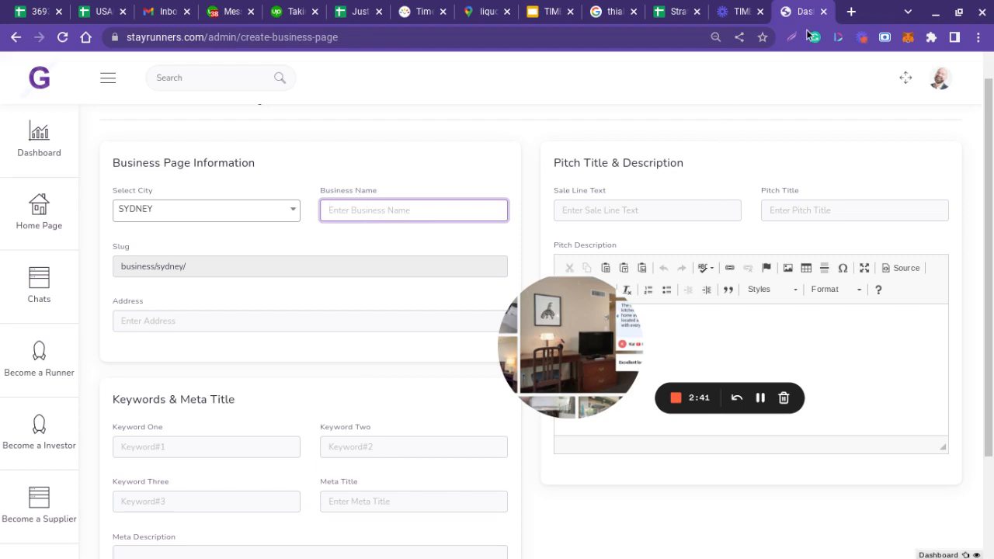
Open Google Maps at maps.google.com in a new browser tab
left_click(851, 11)
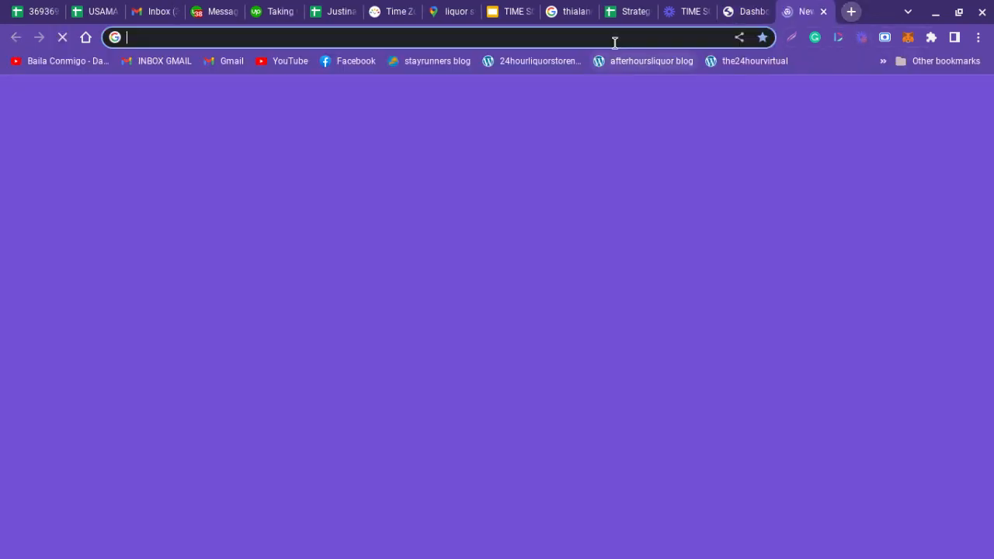
left_click(614, 40)
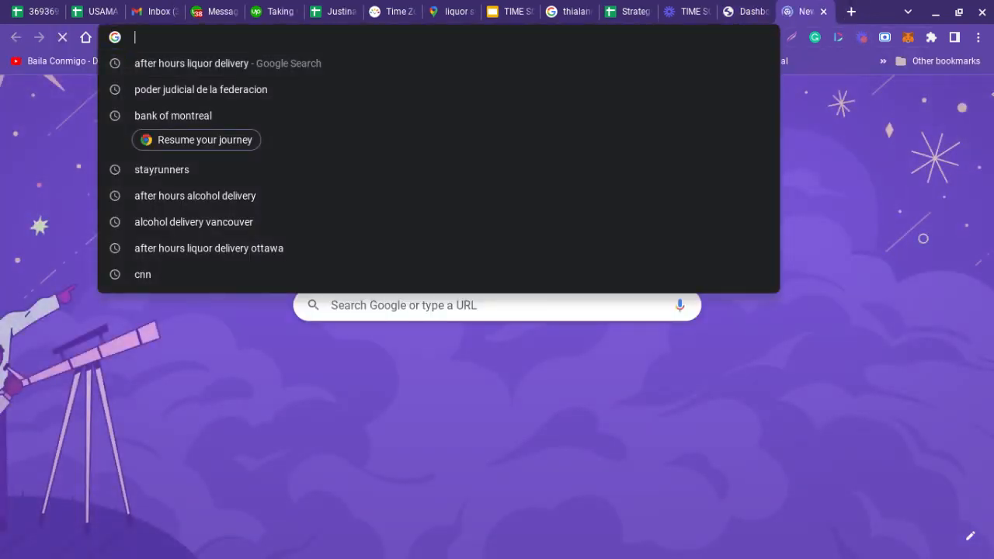
type("maps.google.com")
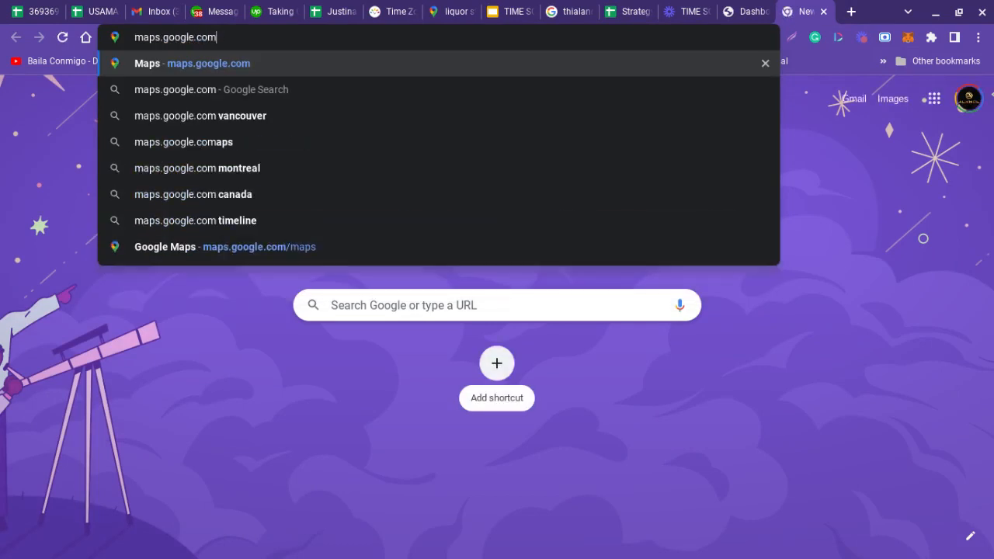
key("Return")
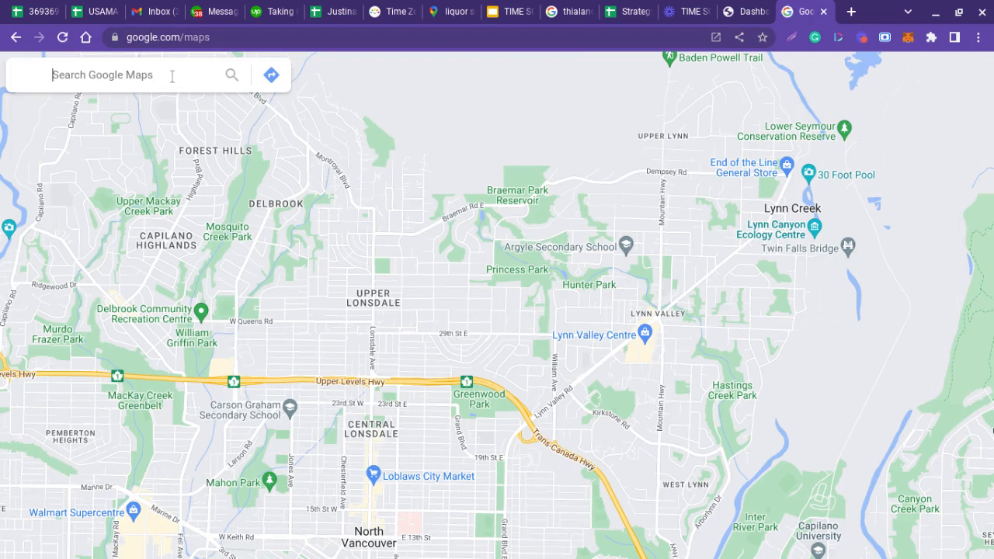
Find Sydney NSW, Australia on the map by searching for "sydney" and choosing the matching suggestion
type("sydn")
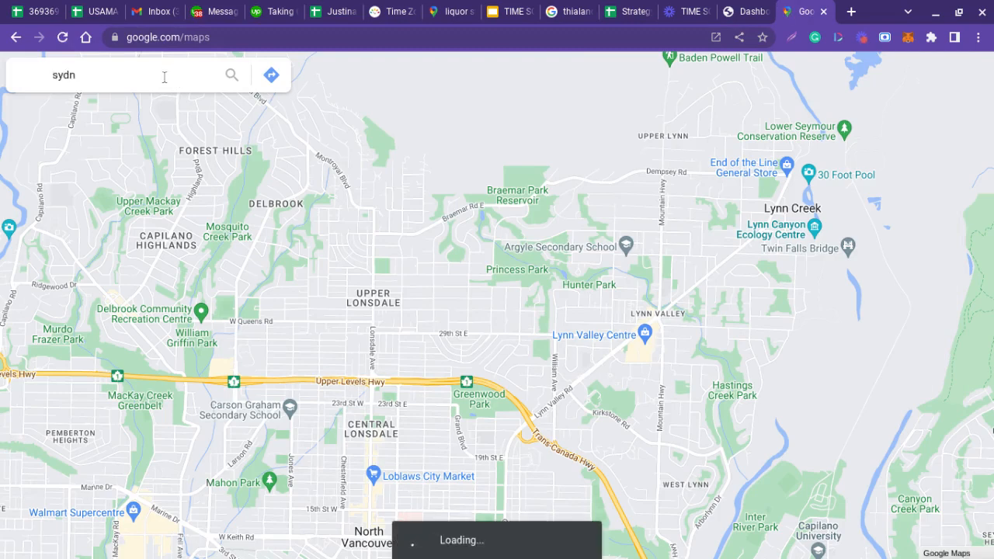
type("e")
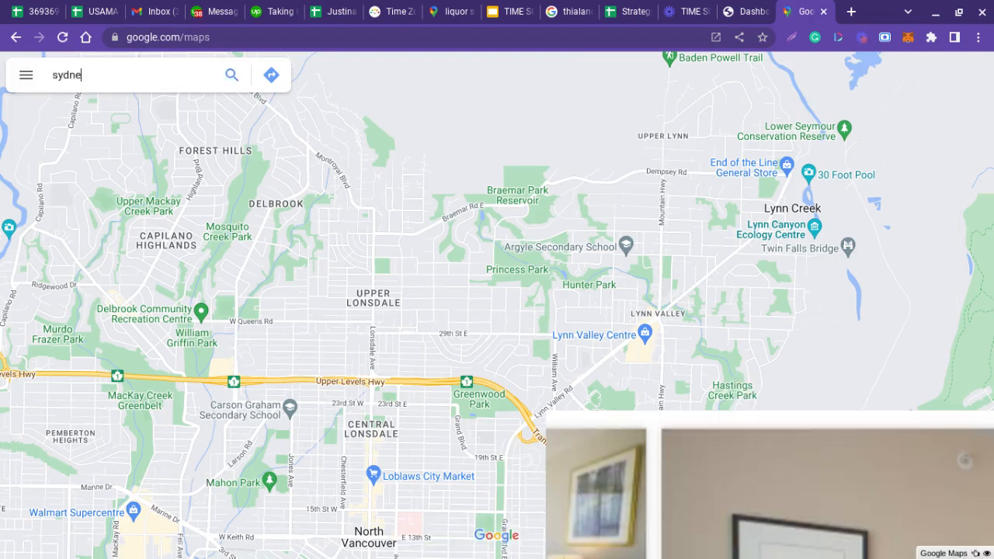
type("y")
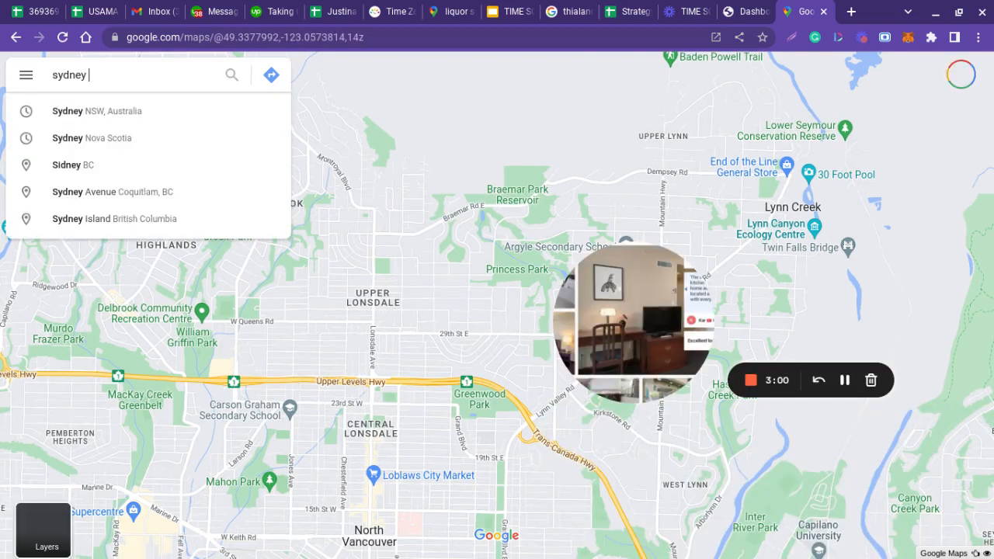
left_click(140, 116)
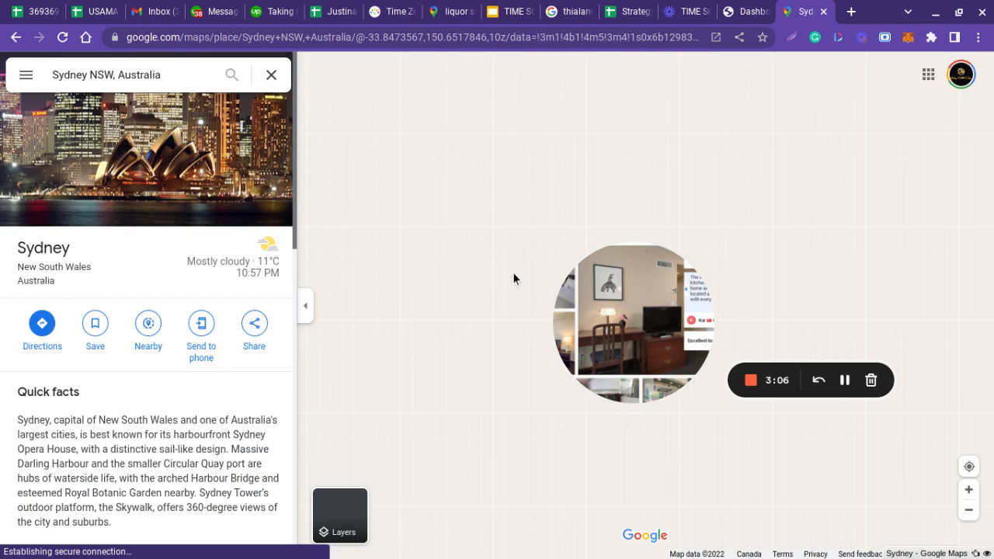
left_click_drag(597, 292, 341, 149)
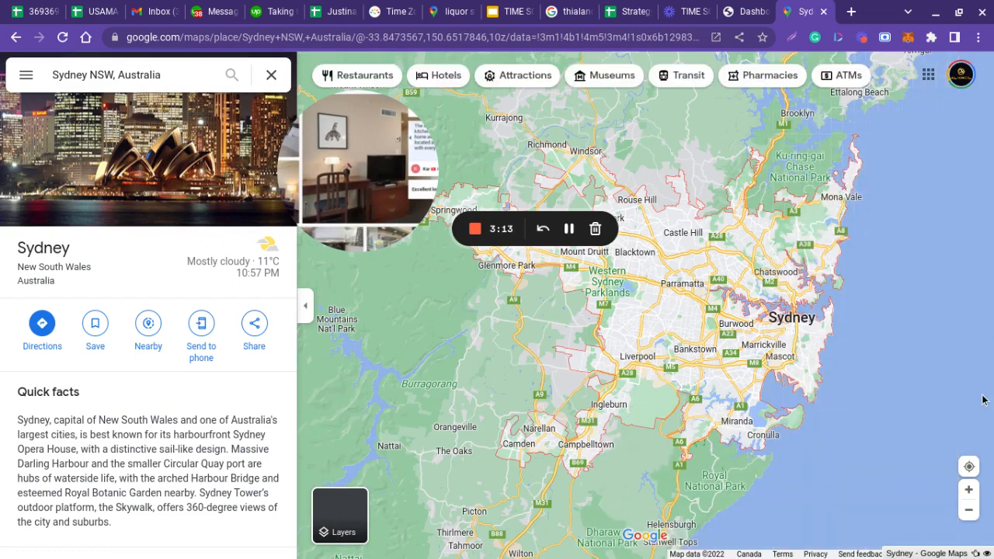
left_click(968, 489)
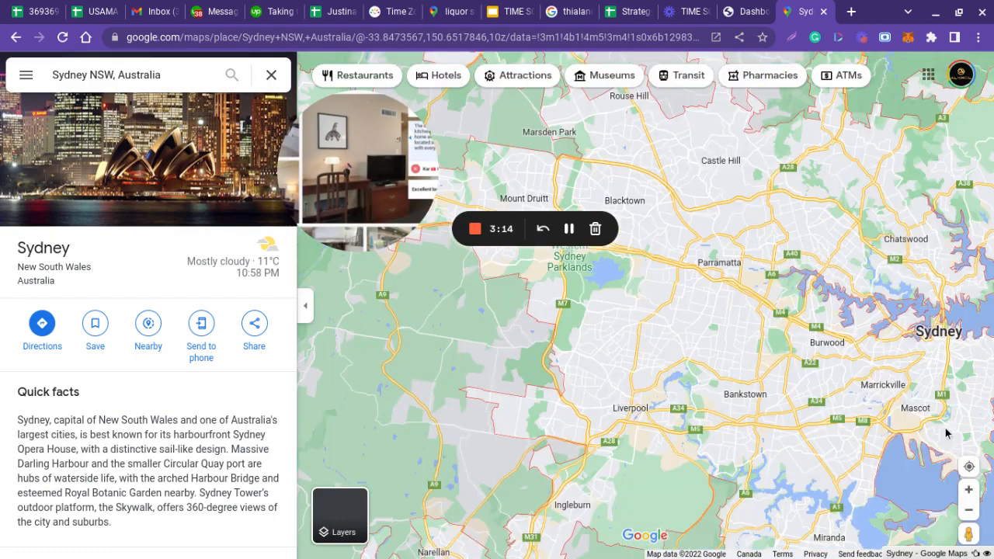
Search the Sydney area in Google Maps for "liquor store"
left_click_drag(891, 425, 830, 443)
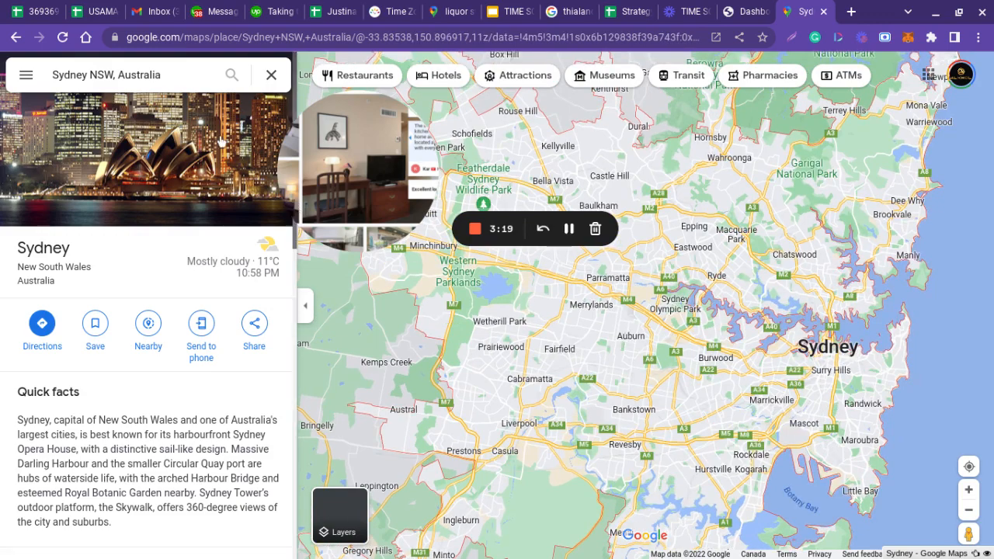
left_click(173, 75)
type("liquor store")
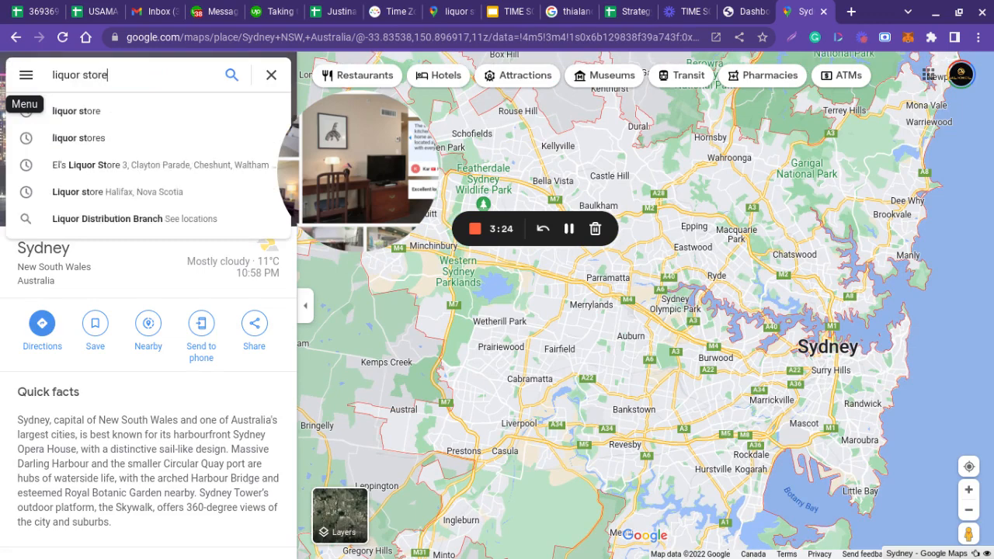
key("Return")
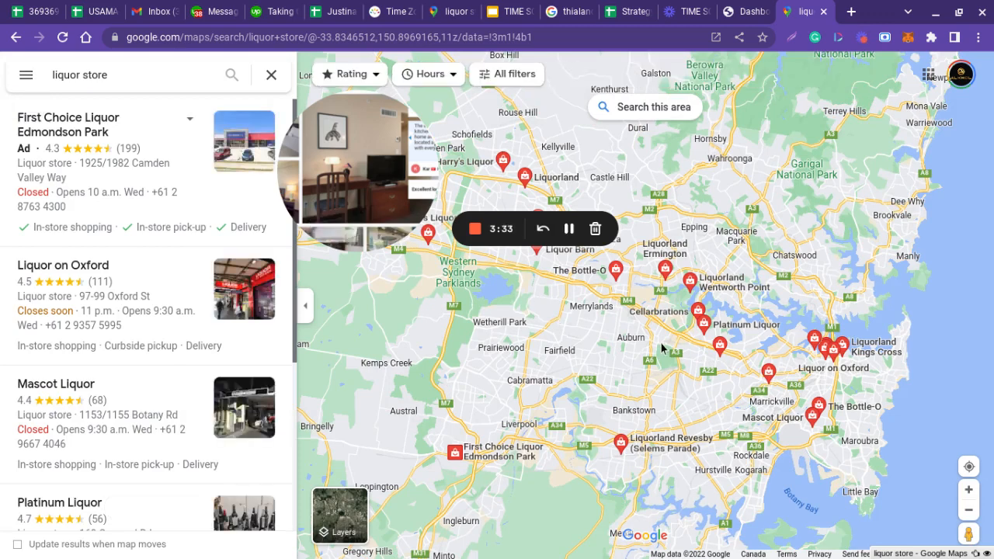
Replace the map search with "vape store" to find vape shops around Sydney
left_click(119, 75)
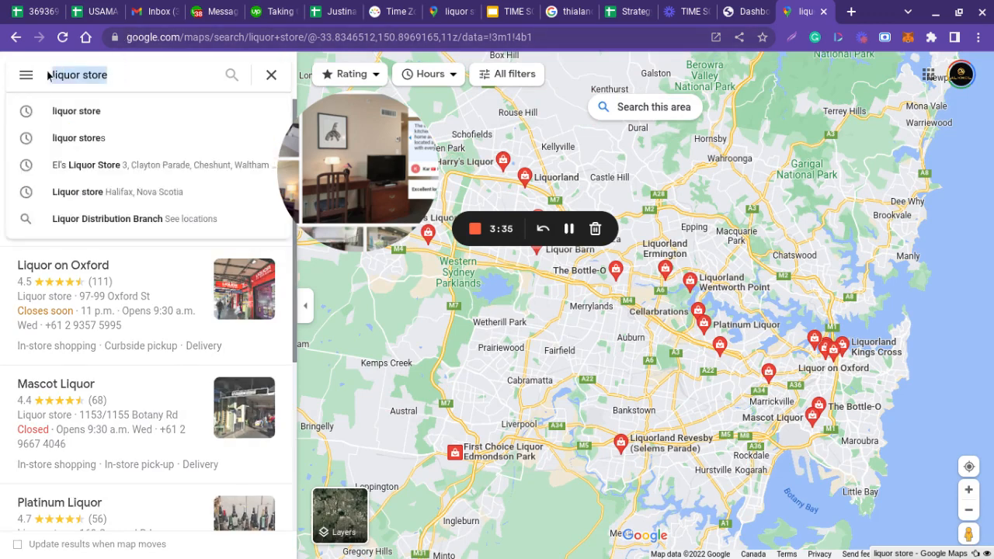
type("va")
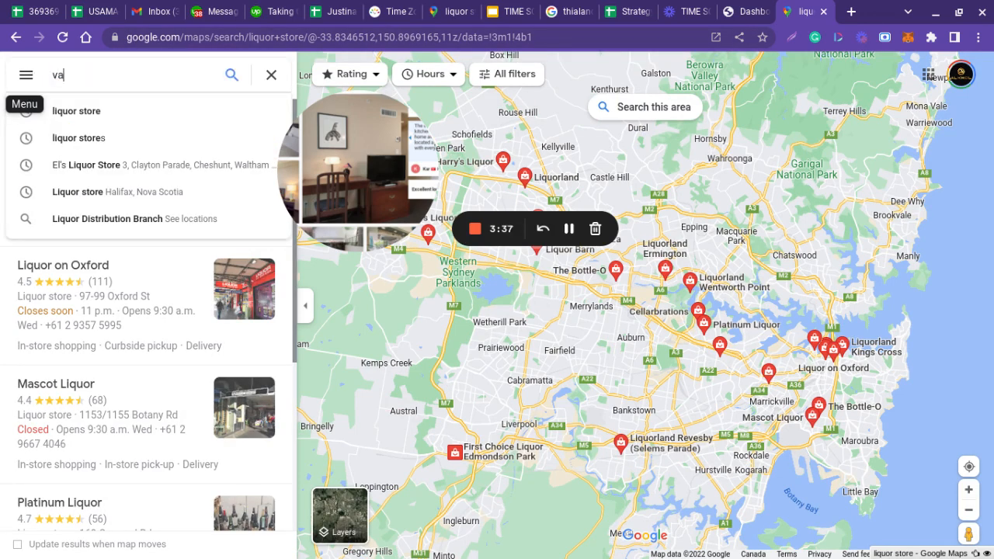
type("pe store")
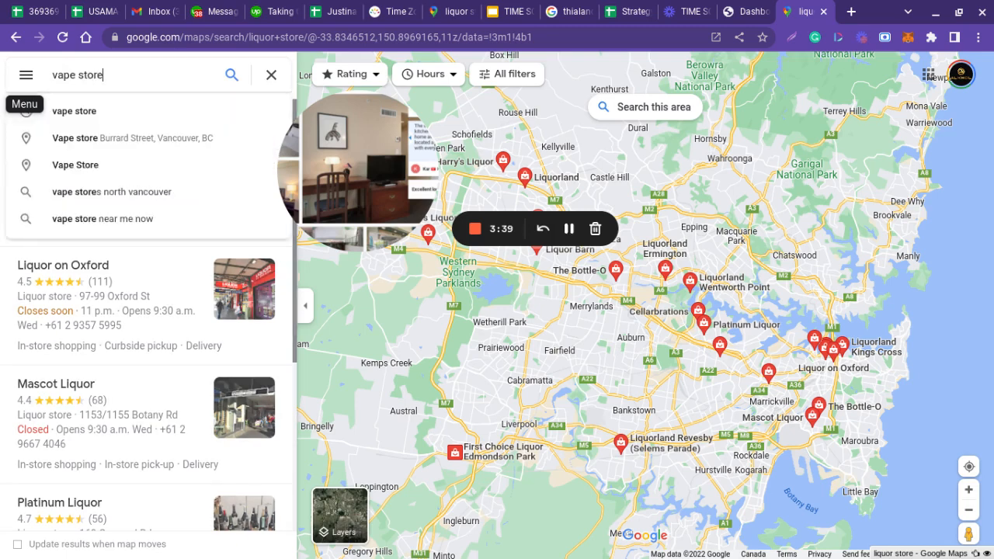
key("Return")
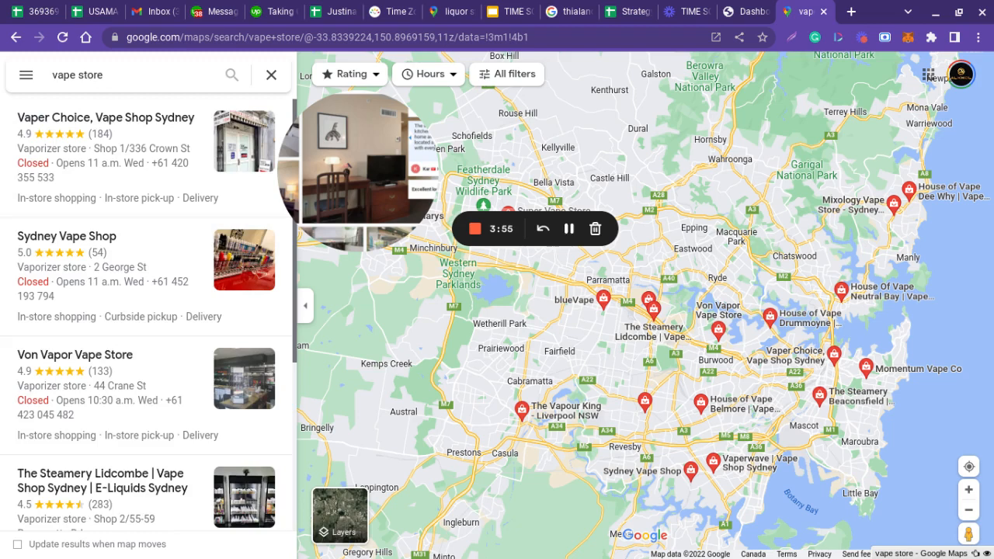
Replace the map search with "cannabis store" to find cannabis shops around Sydney
left_click_drag(114, 77, 28, 75)
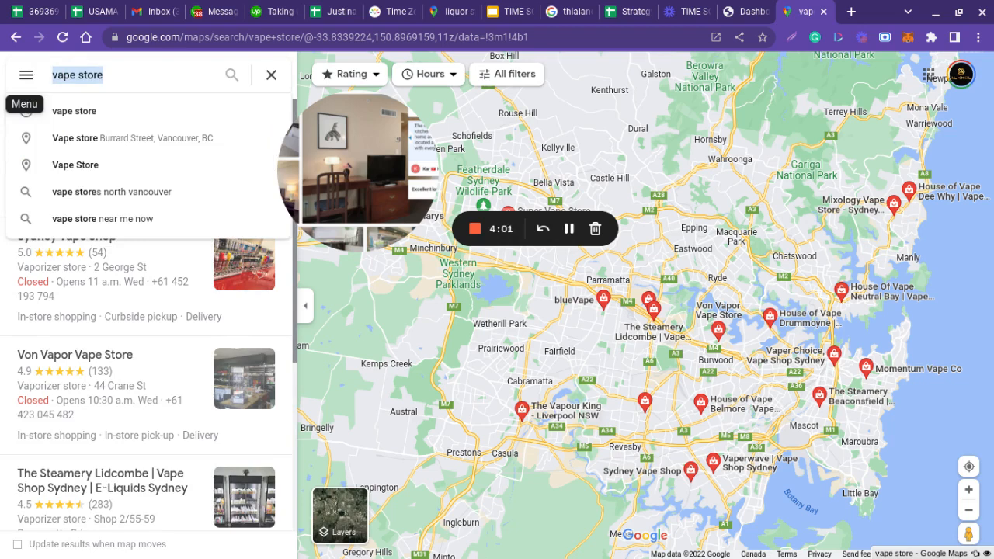
type("cannabis store")
key("Return")
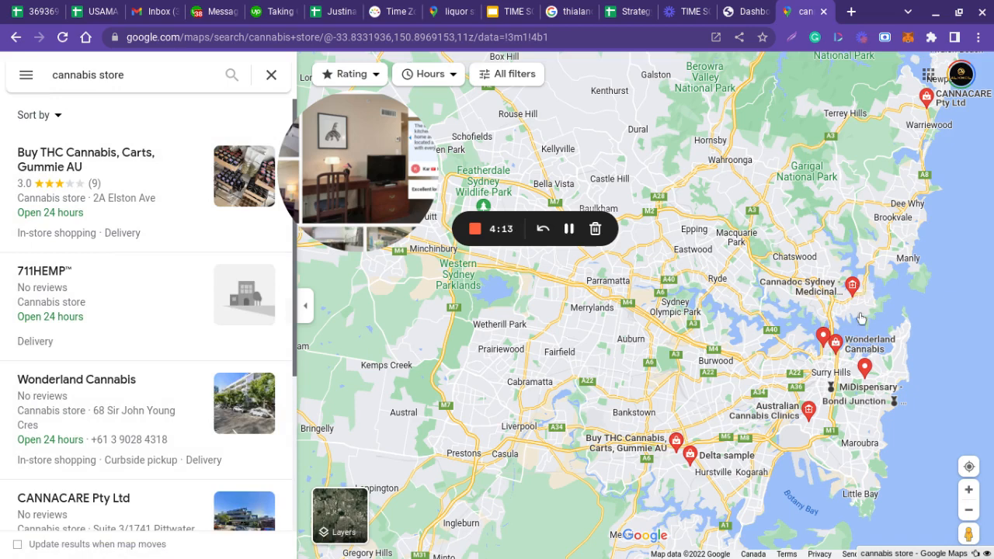
Return the map search to "liquor store" to list liquor shops around Sydney
mouse_move(833, 354)
left_click_drag(136, 81, 48, 78)
type("liquor ")
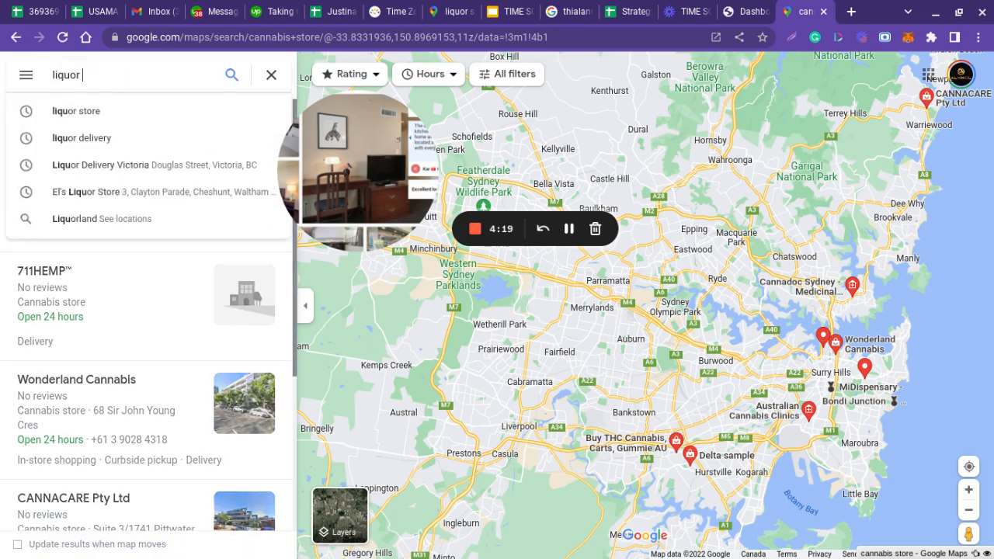
type("store")
key("Return")
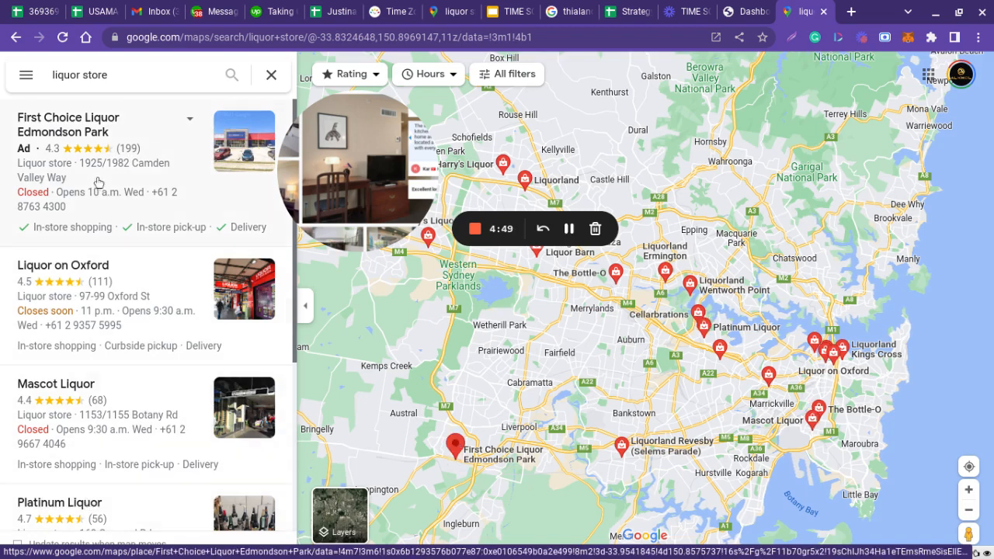
Open the Liquor on Oxford listing and copy its business name
left_click(132, 294)
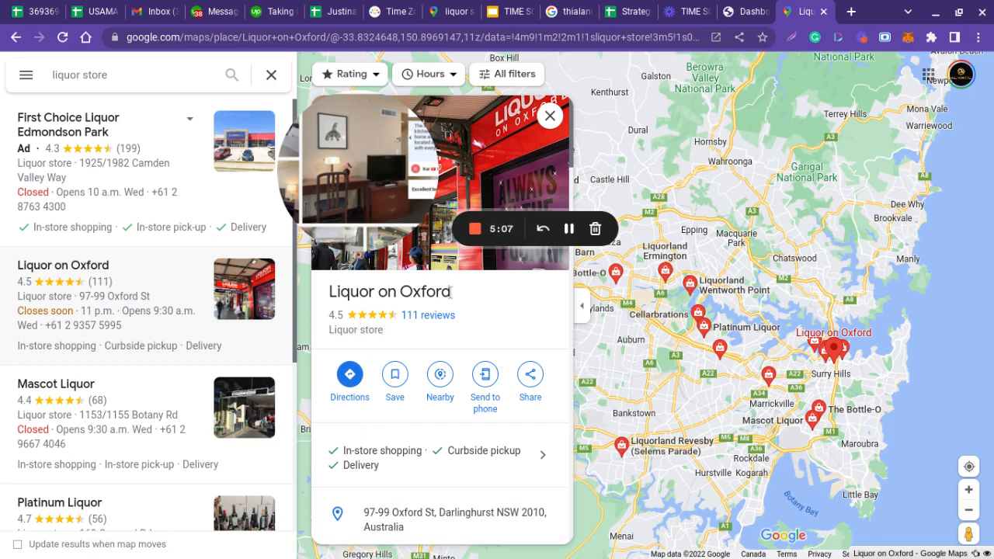
left_click_drag(453, 295, 329, 293)
key("ctrl+c")
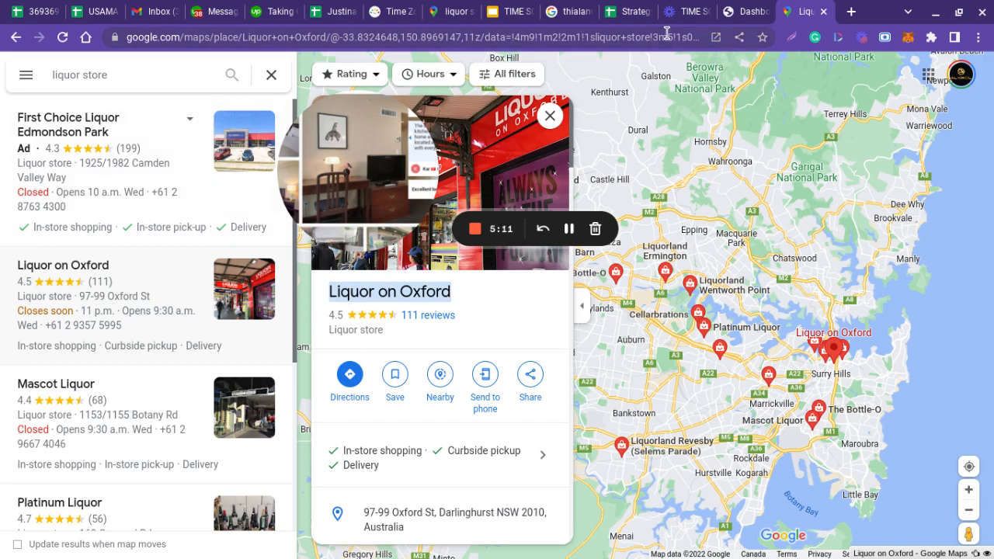
left_click(736, 12)
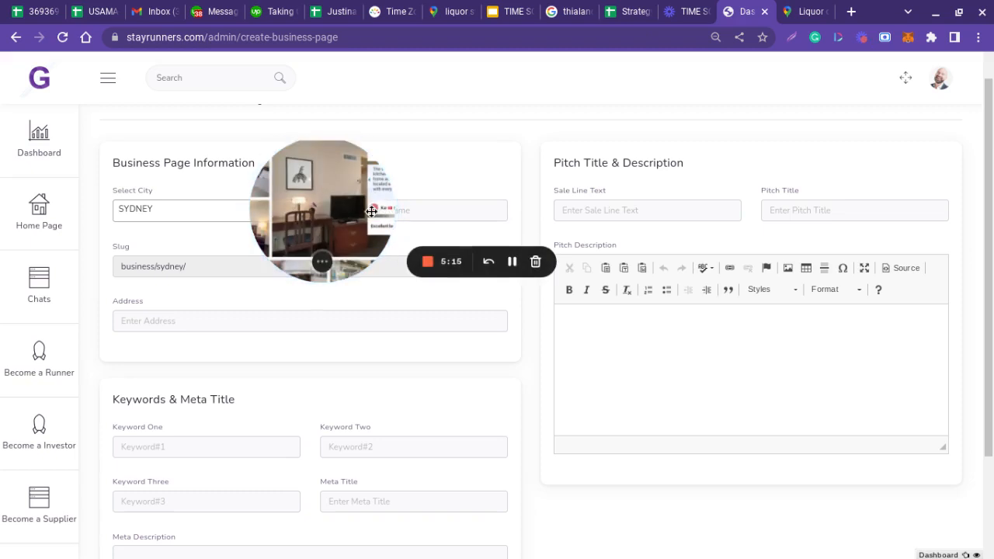
left_click_drag(386, 195, 760, 133)
left_click(427, 212)
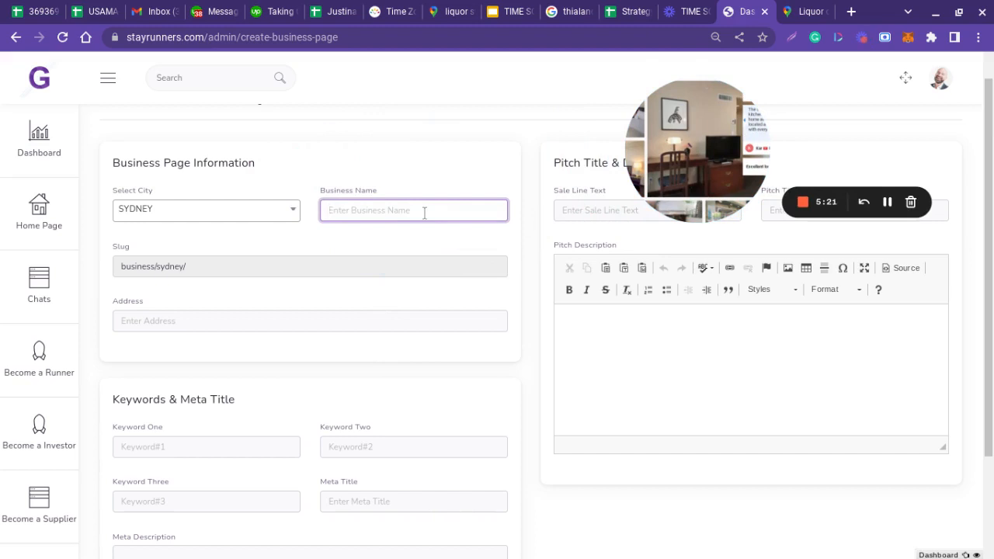
key("ctrl+v")
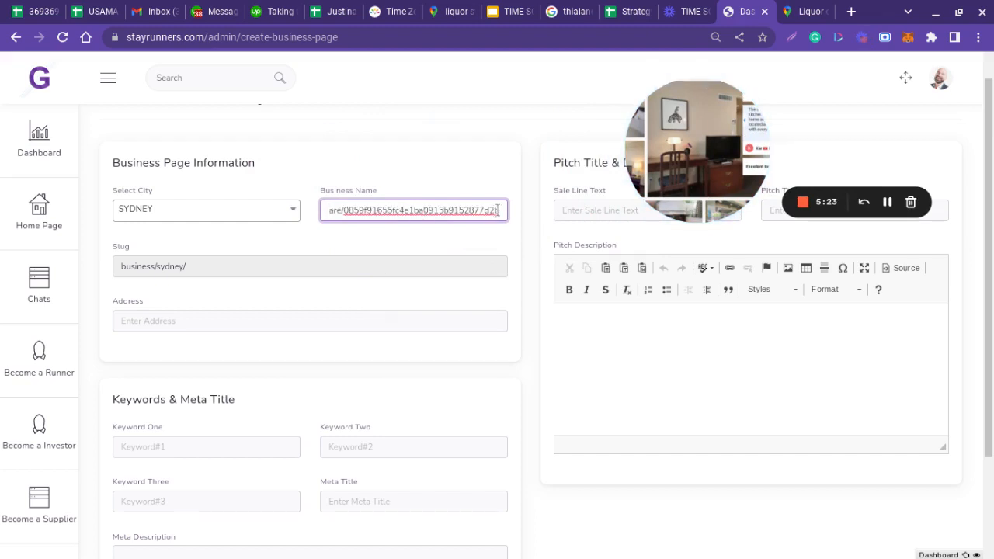
key("ctrl+a")
key("BackSpace")
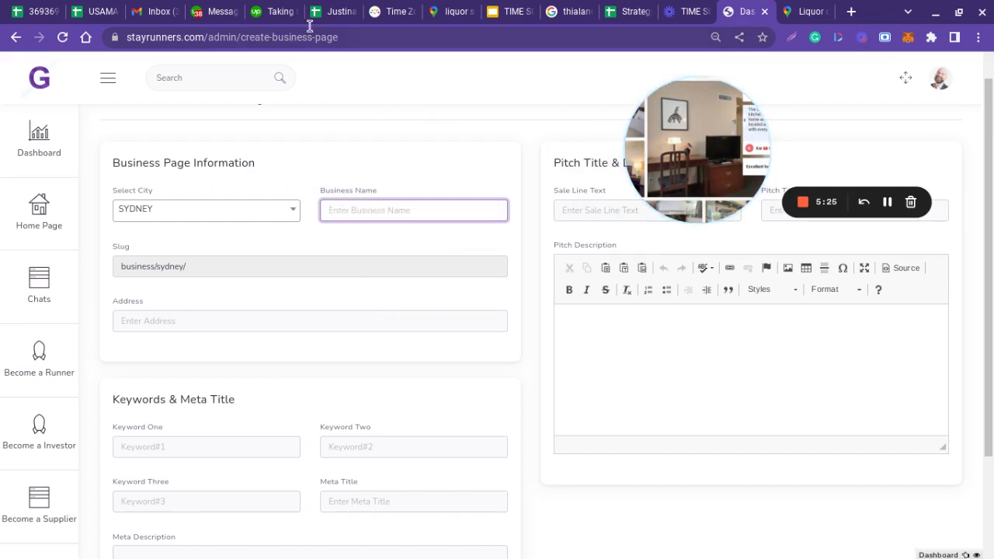
Copy the store name from Google Maps and enter Liquor on Oxford as the Business Name in the StayRunners form
left_click(805, 14)
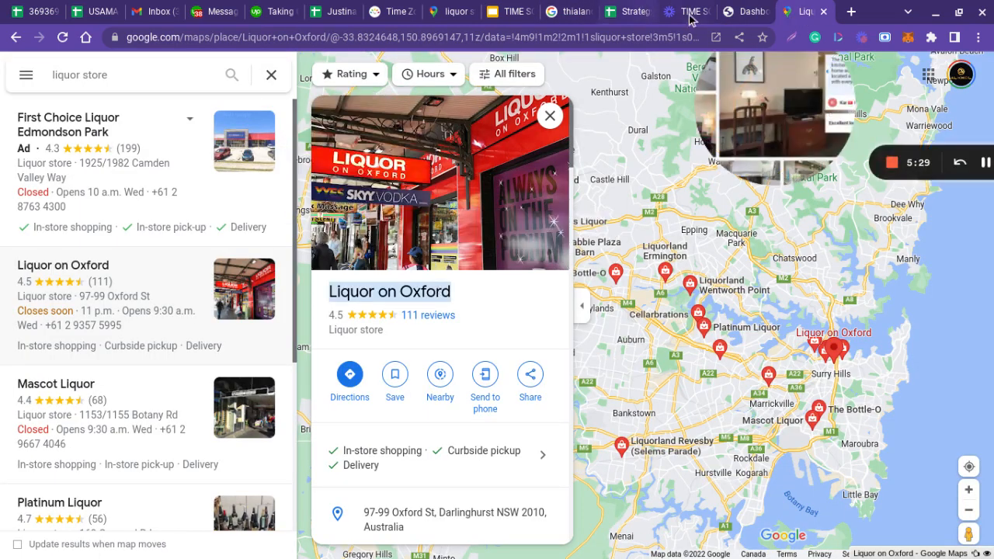
left_click(748, 11)
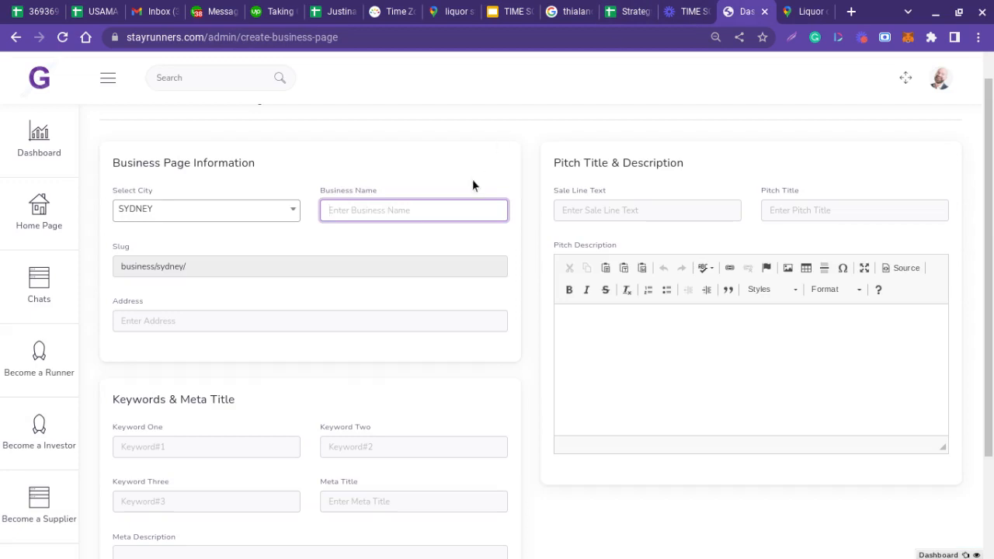
key("ctrl+v")
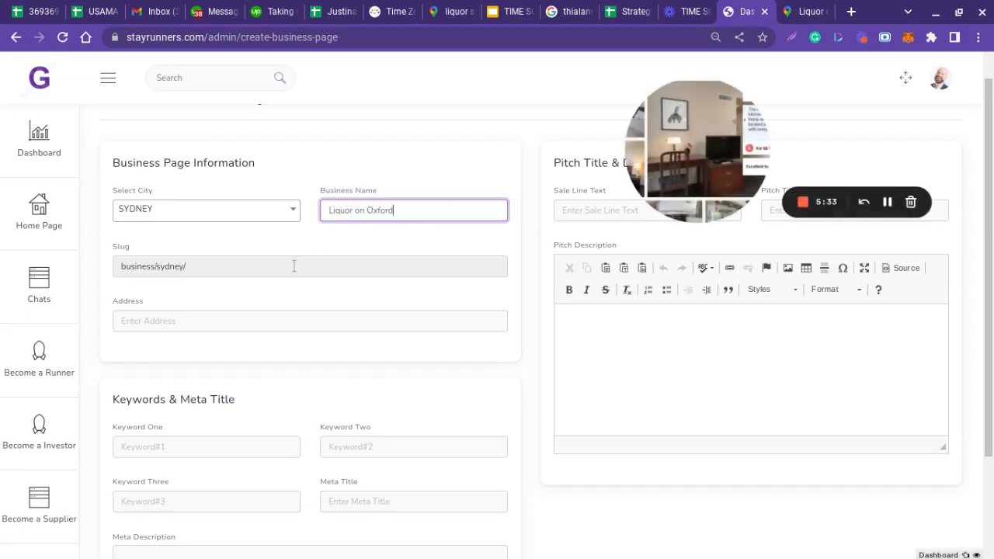
Copy Liquor on Oxford's street address from Google Maps into the form's Address field and choose the matching address suggestion
left_click(244, 320)
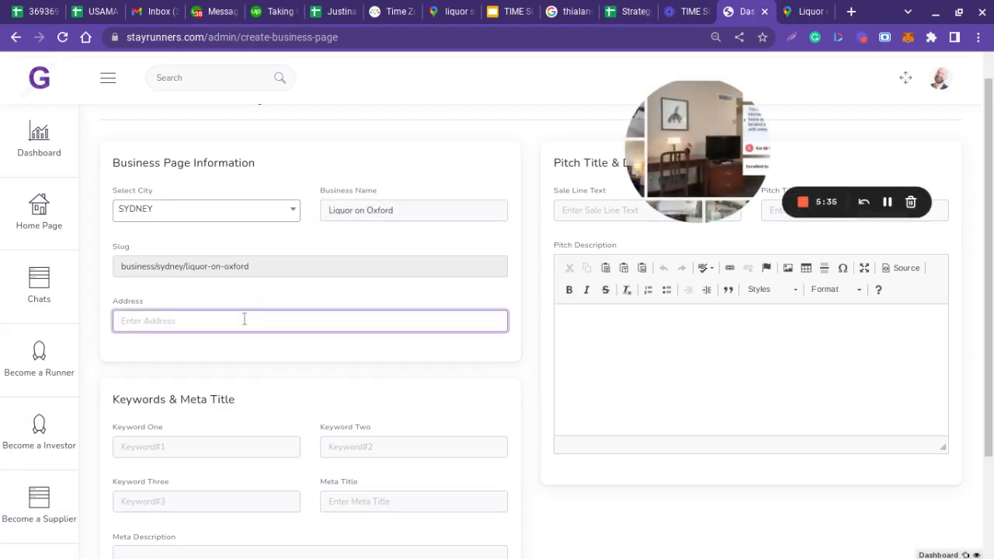
left_click(804, 11)
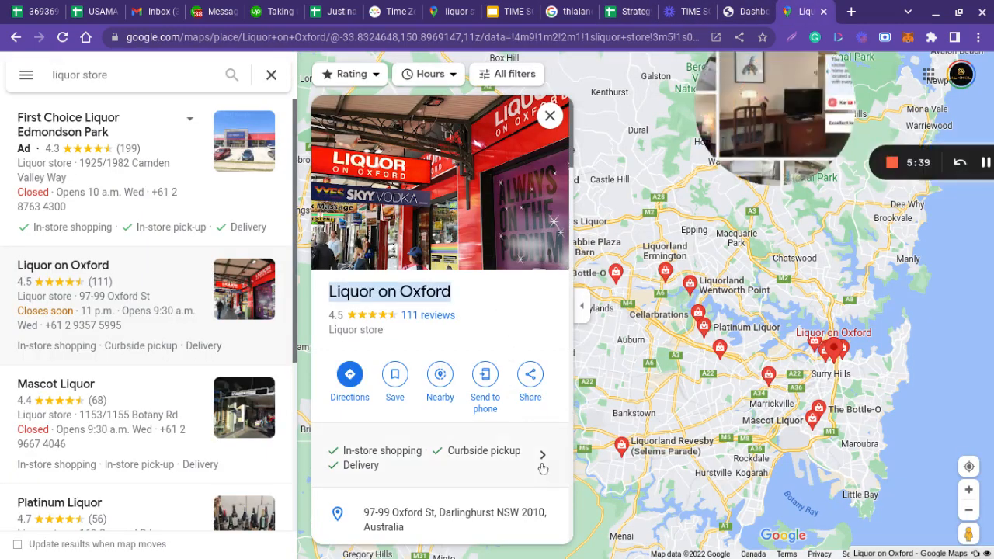
left_click(541, 515)
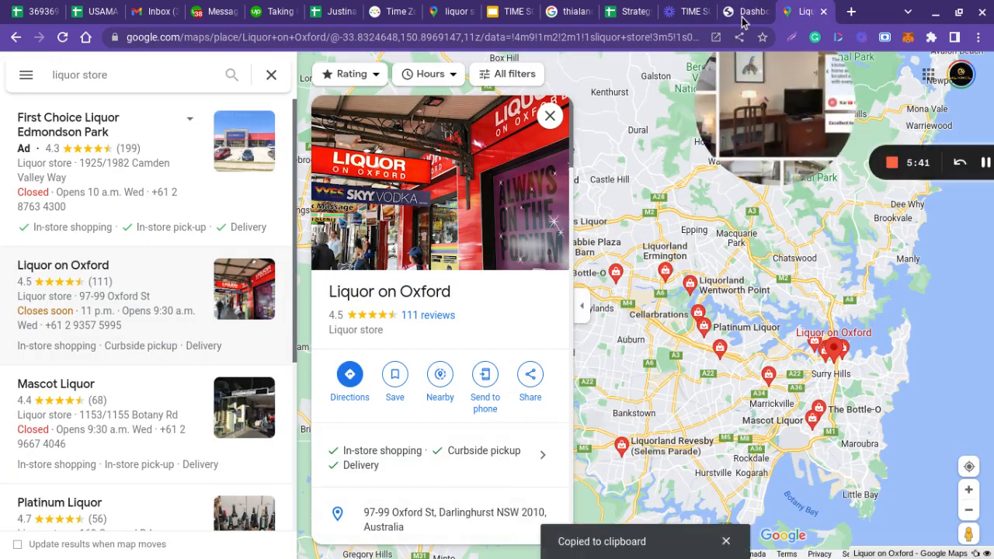
left_click(744, 12)
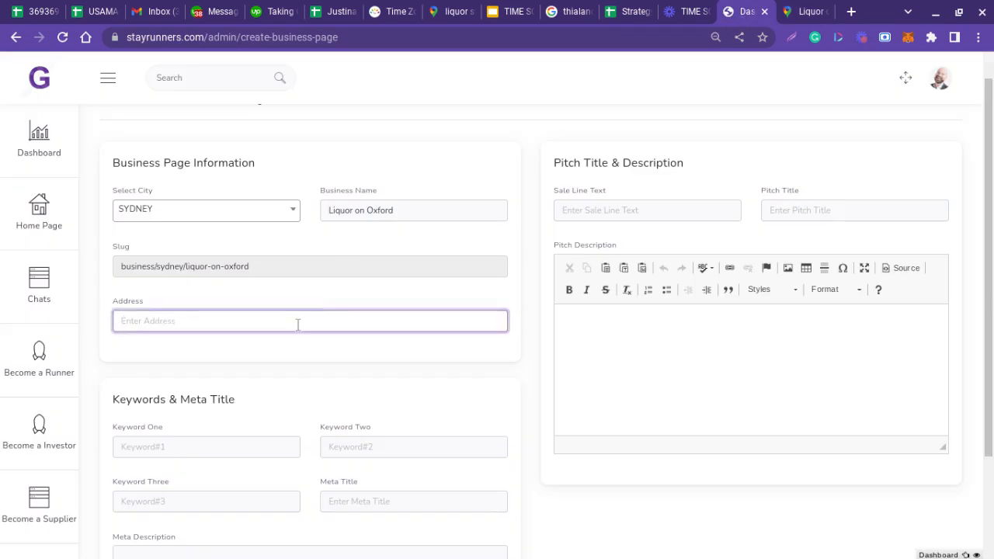
key("ctrl+v")
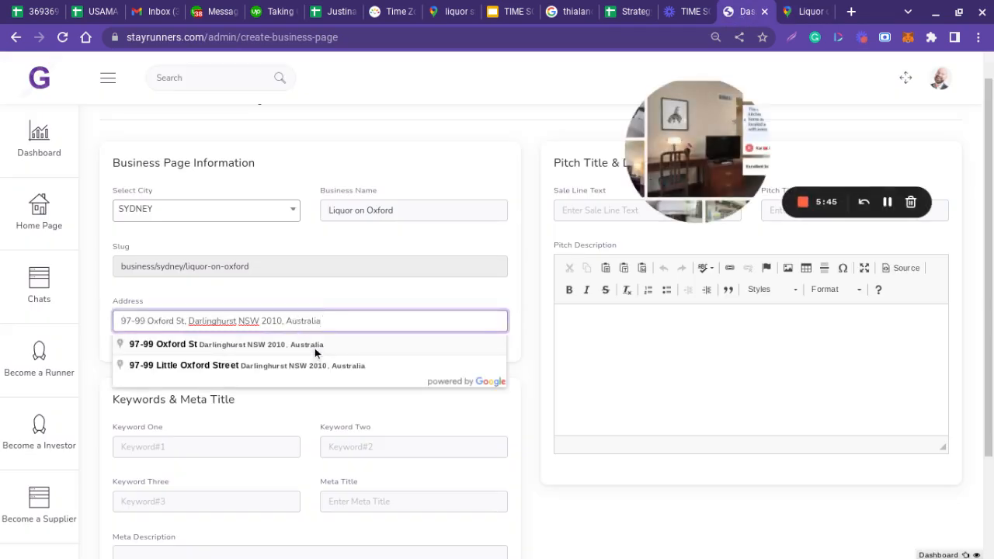
left_click(314, 347)
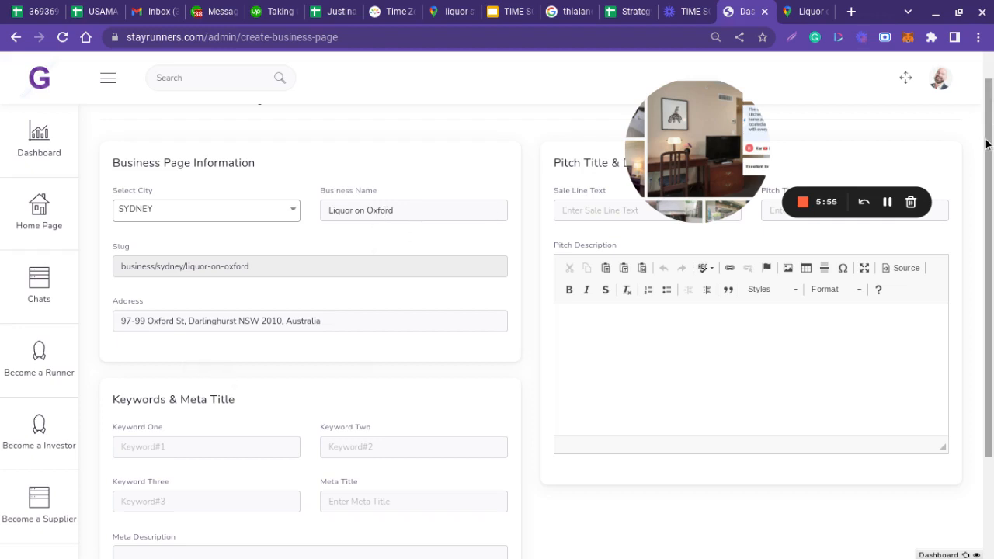
Enter "alcohol delivery sydney" as Keyword One in the Keywords & Meta Title section
left_click_drag(989, 146, 992, 264)
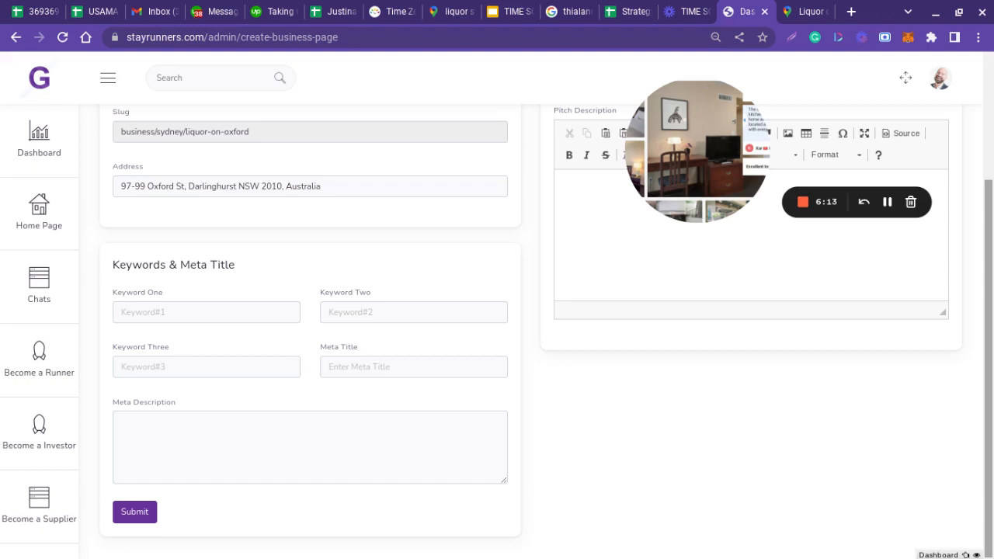
left_click(216, 315)
type("a")
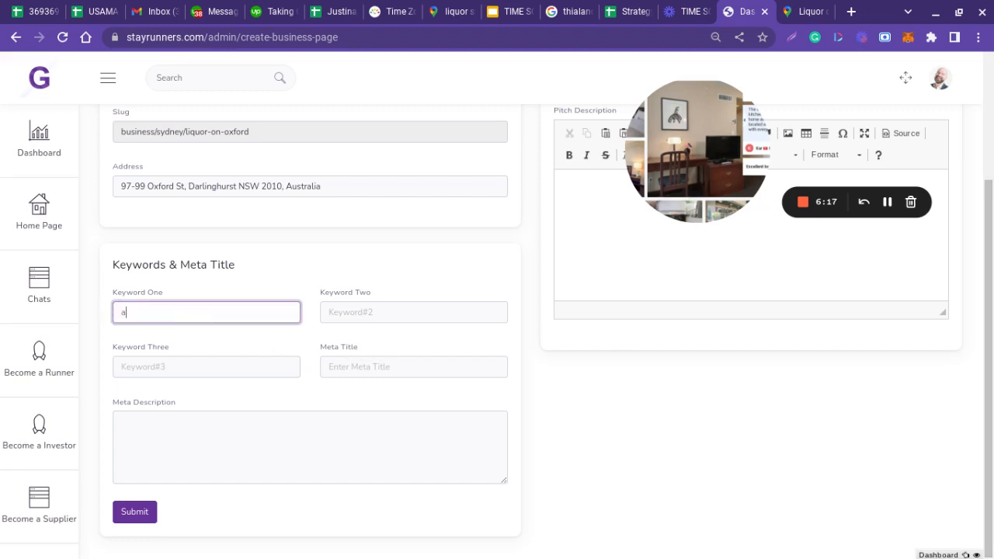
type("lcohol delivery sydney")
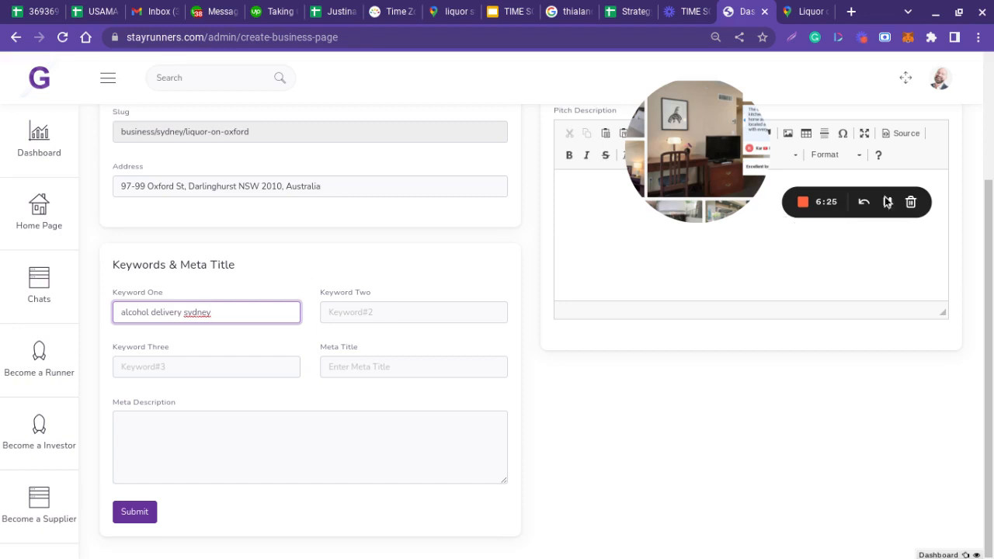
Copy the business name Liquor on Oxford into the Keyword Two field
scroll(973, 144, "up", 3)
left_click_drag(974, 139, 973, 146)
left_click_drag(439, 172, 267, 155)
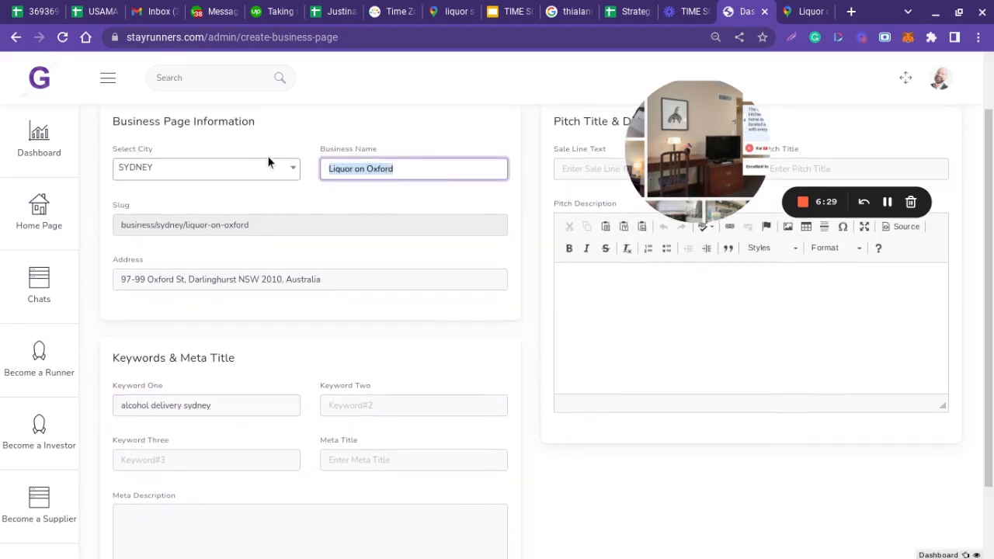
left_click(395, 403)
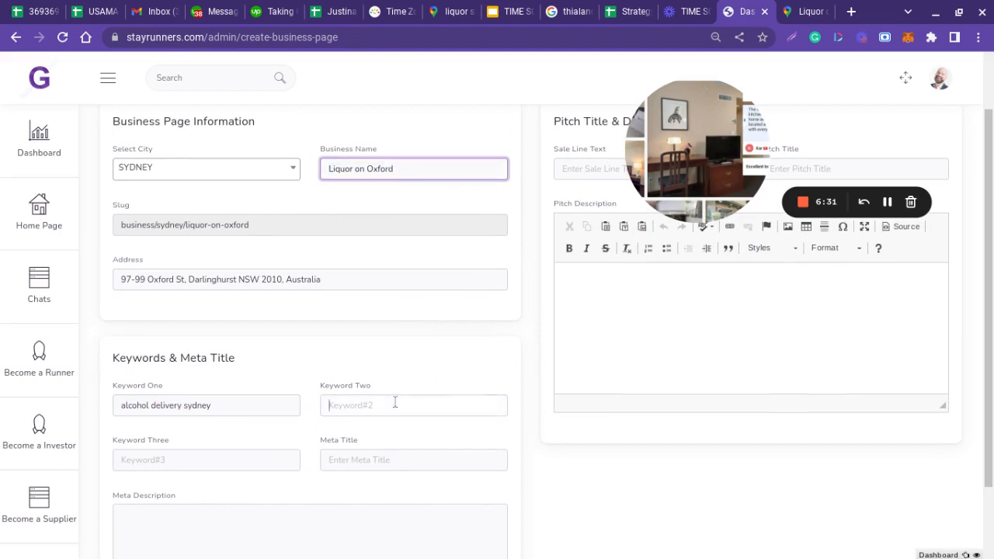
key("ctrl+v")
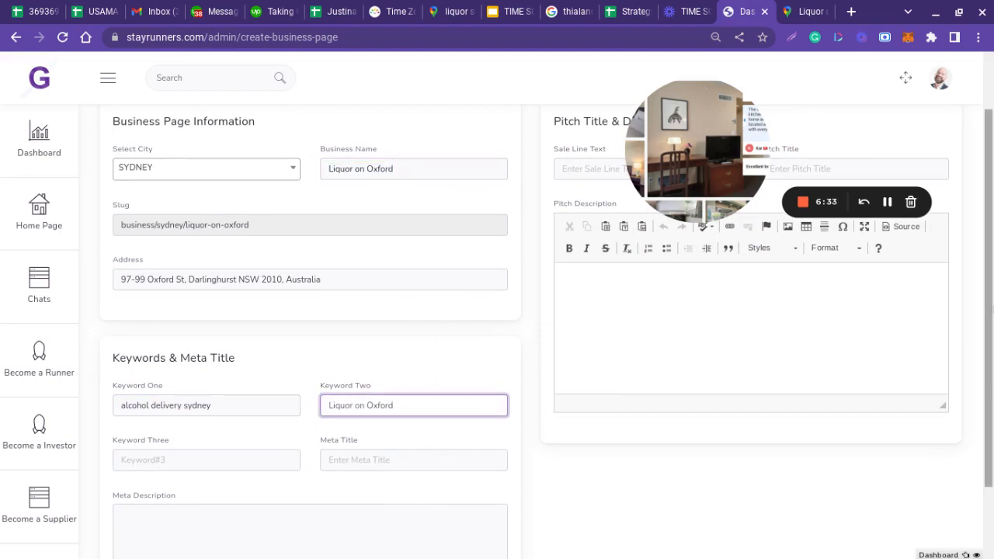
Enter "liquor store" as Keyword Three and activate the Meta Title field
scroll(989, 264, "down", 2)
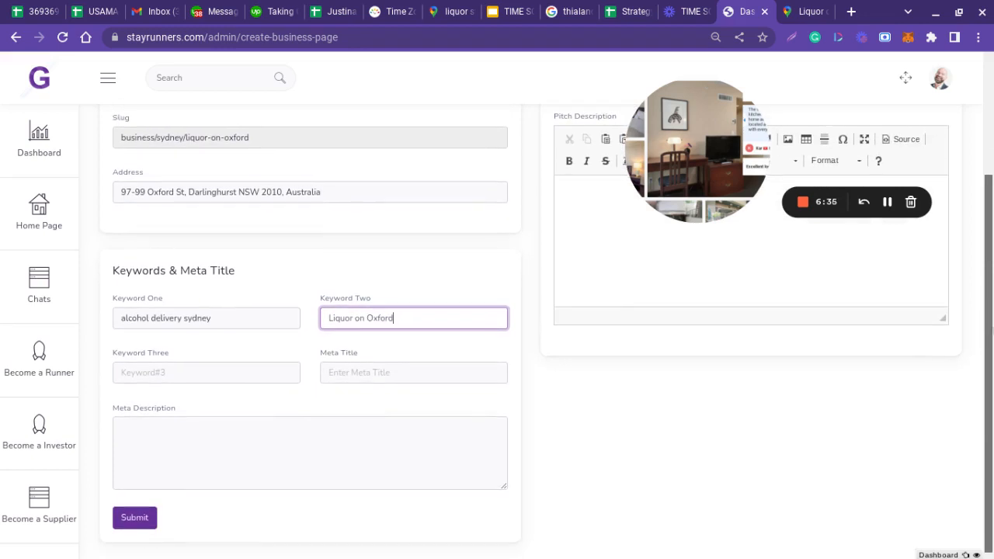
left_click(207, 373)
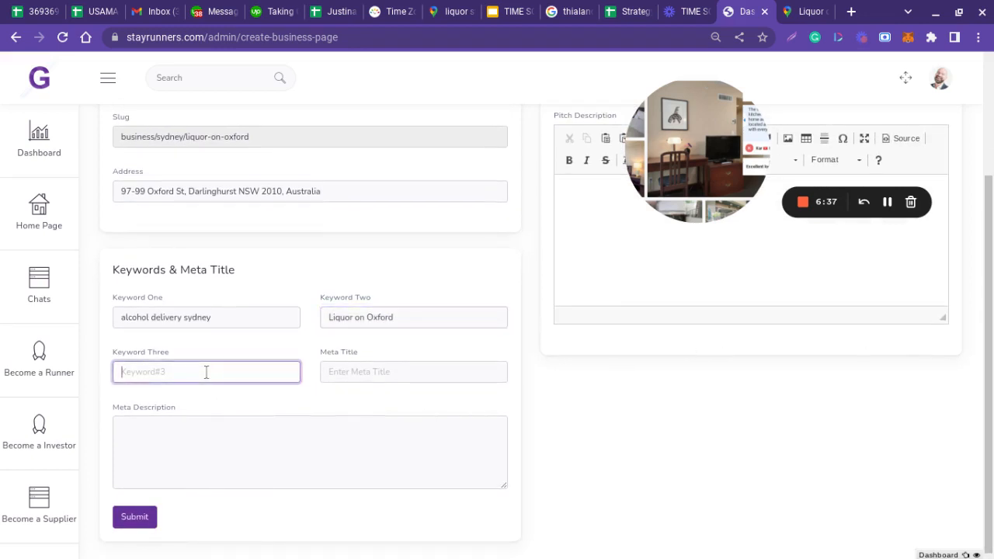
type("Liquor Store")
left_click(320, 471)
left_click(358, 372)
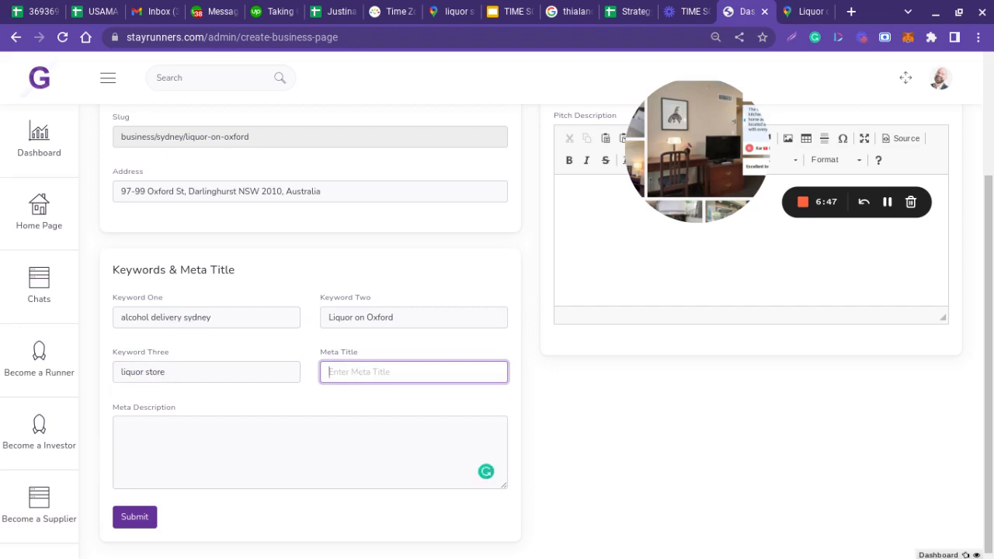
Enter "Liquor Store" as the Meta Title and check the Liquor on Oxford listing in Google Maps
left_click(232, 433)
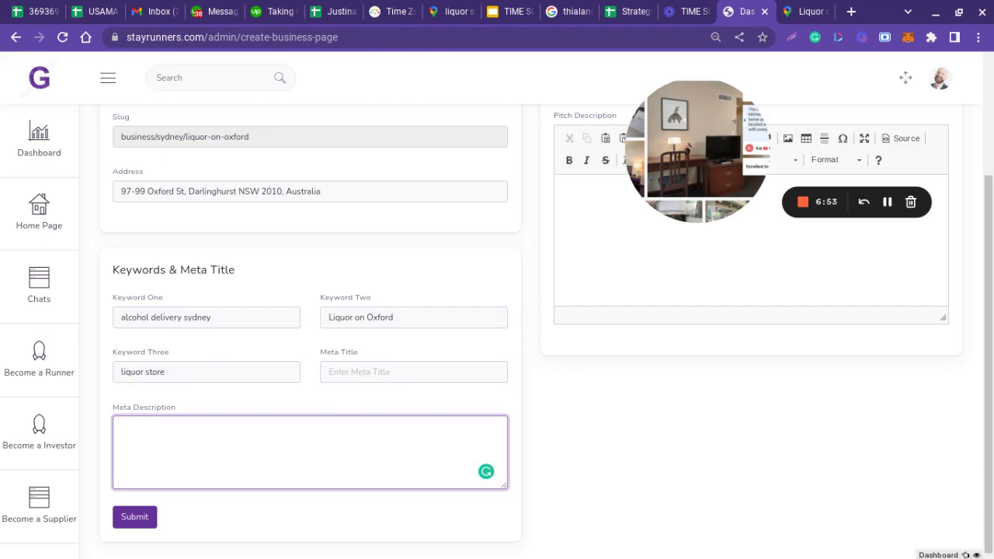
left_click(350, 374)
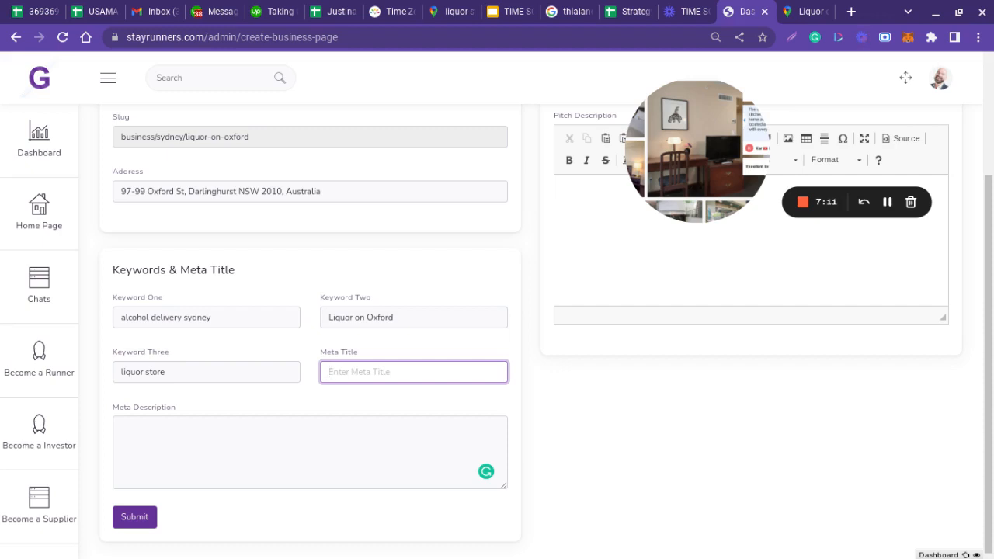
type("Liquor Store")
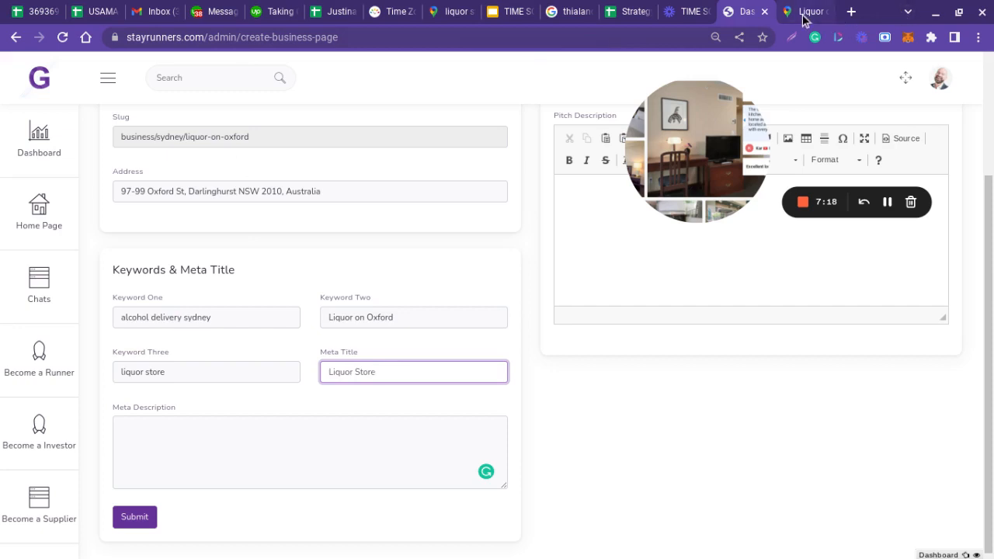
left_click(805, 16)
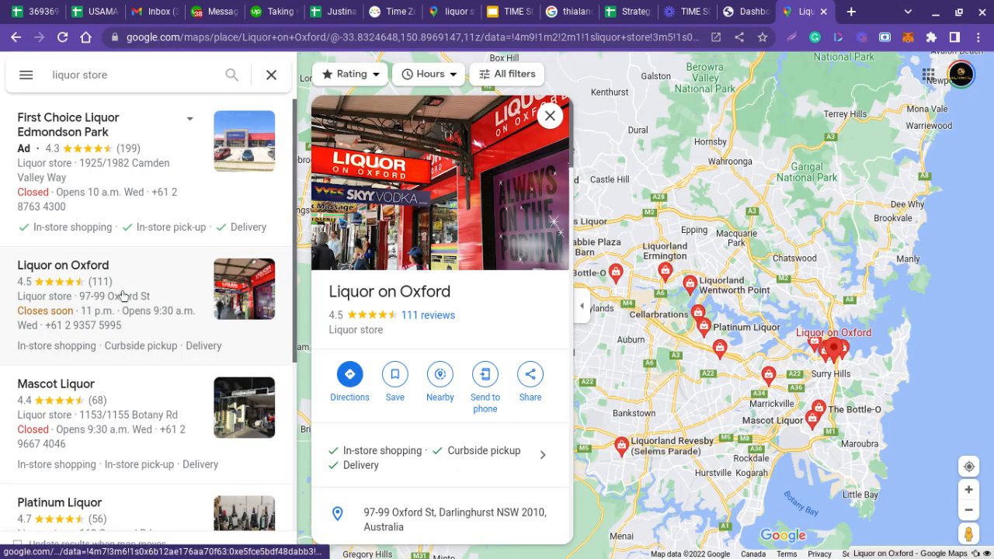
left_click(735, 16)
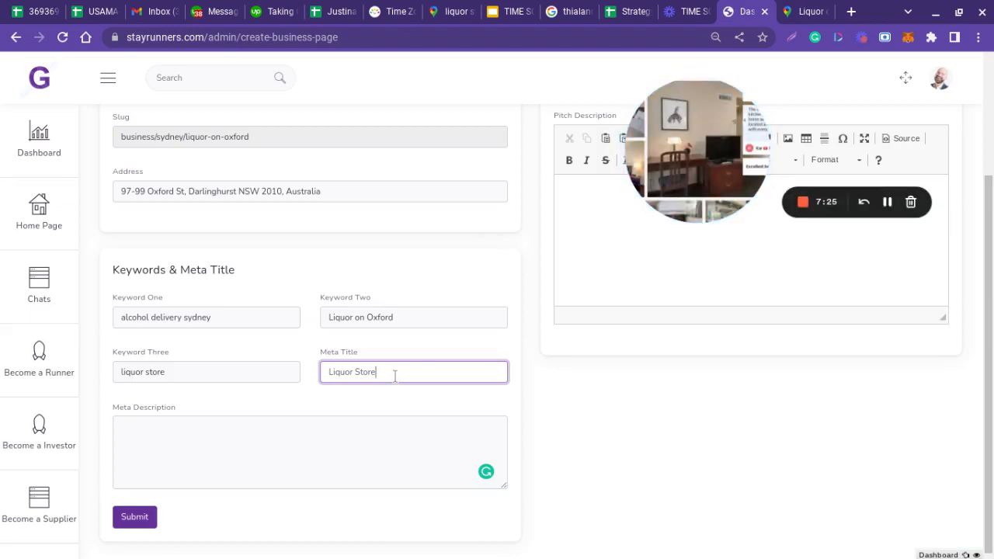
Copy the business name from Keyword Two into the Meta Title and delete the words "Liquor Store" in front of it
triple_click(416, 324)
key("ctrl+c")
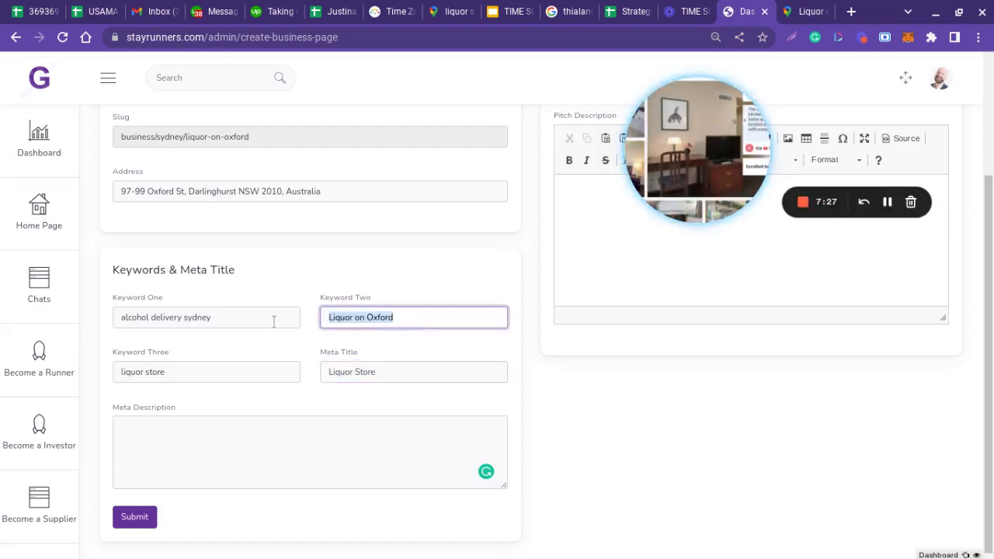
left_click(441, 373)
key("ctrl+v")
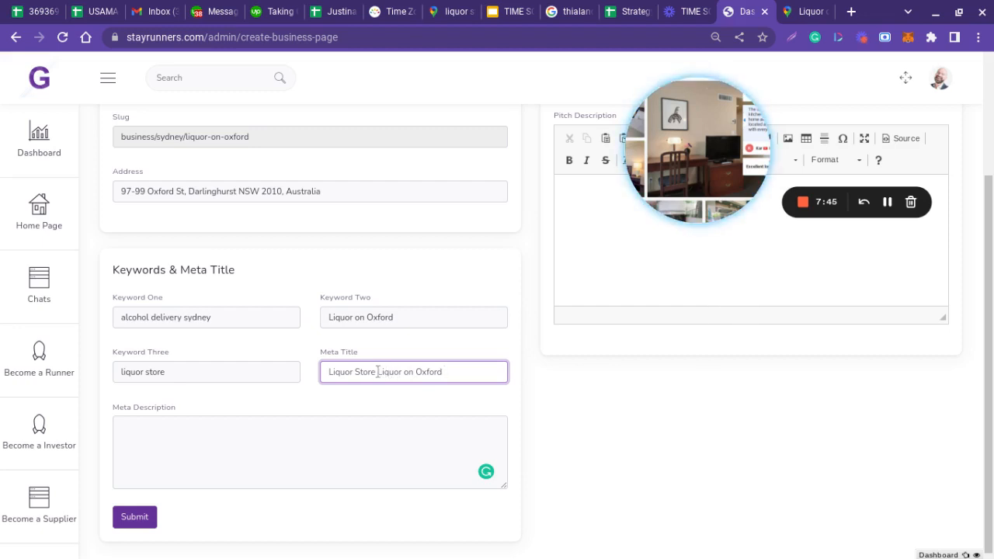
left_click_drag(377, 371, 326, 362)
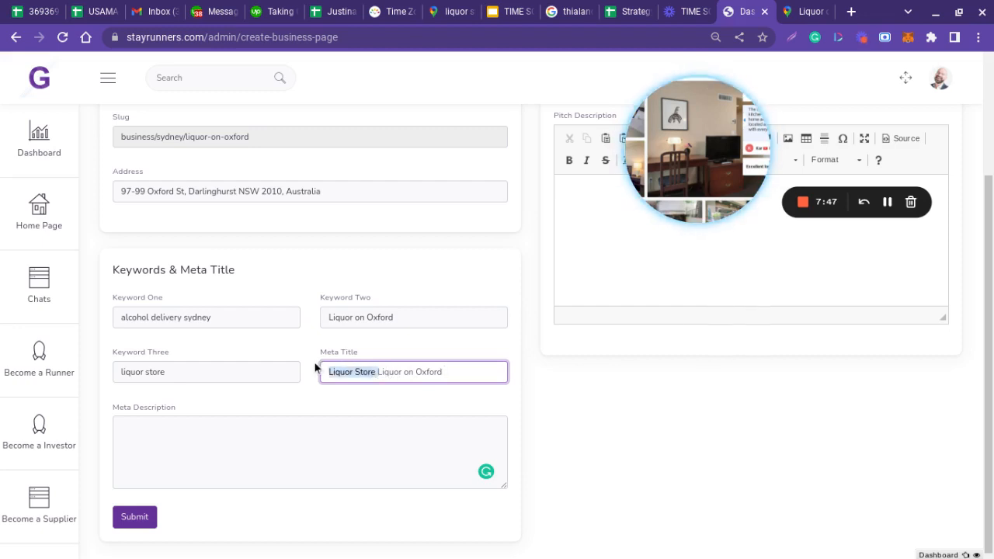
key("BackSpace")
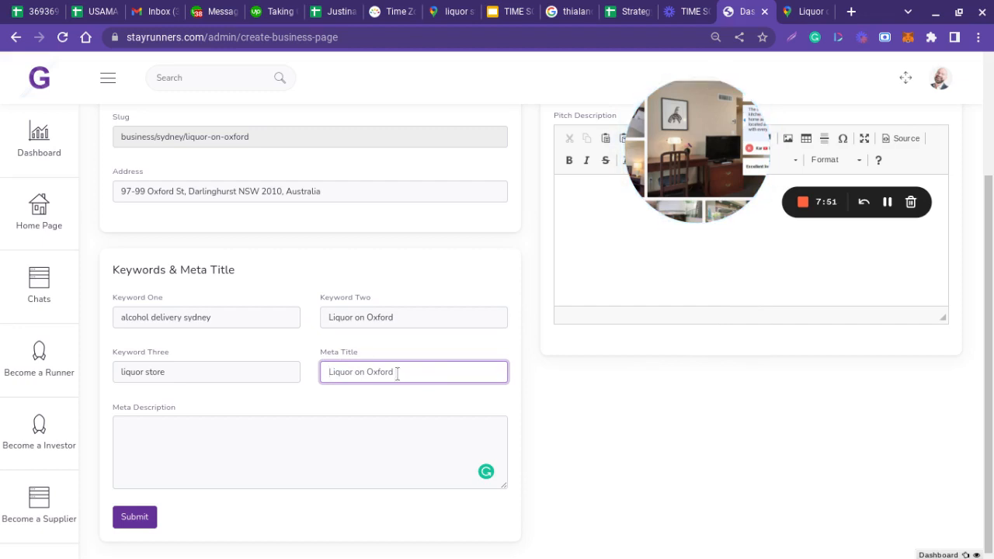
Extend the Meta Title after the business name with "24 Hour Liquor Store Delivery"
type("24")
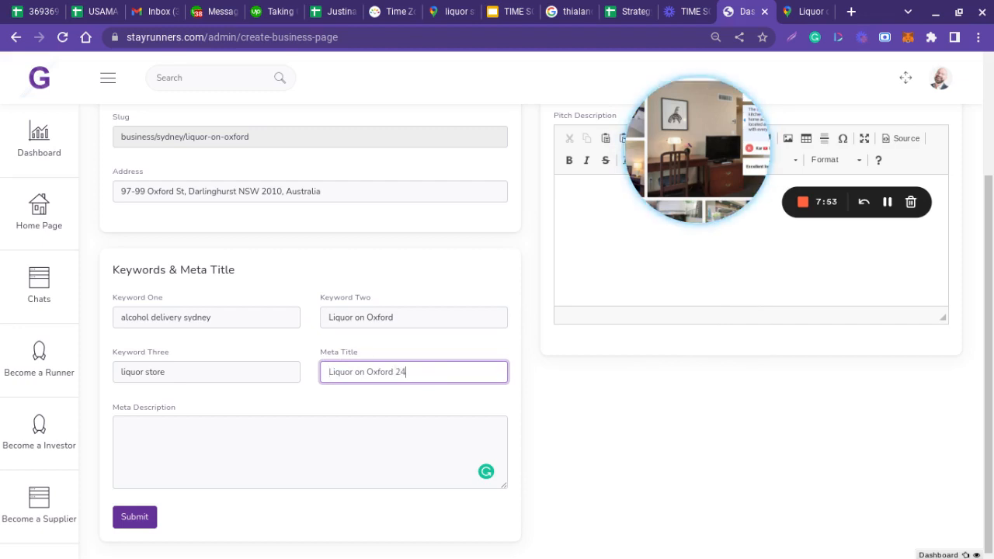
type(" Hour")
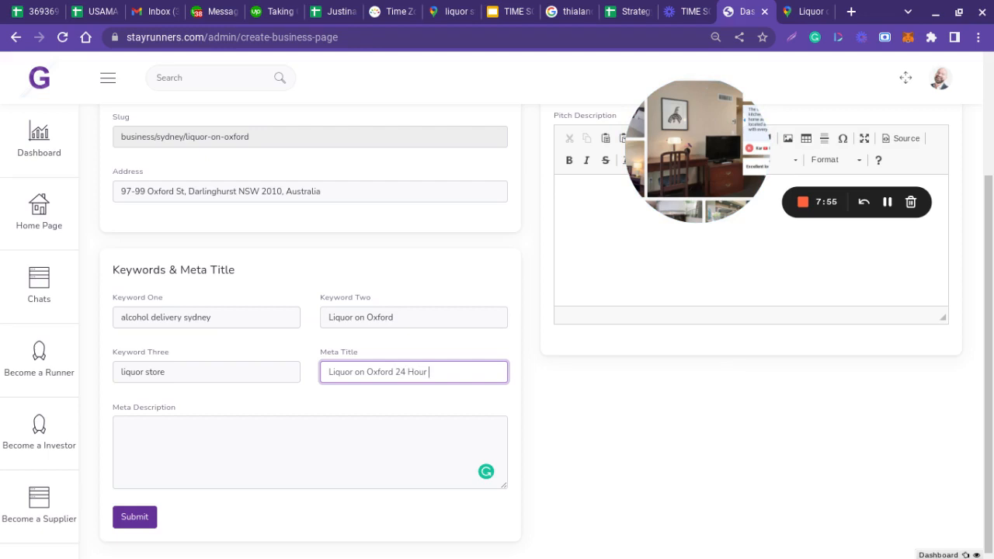
key("ctrl+v")
left_click_drag(455, 372, 577, 388)
type("Store Delivery")
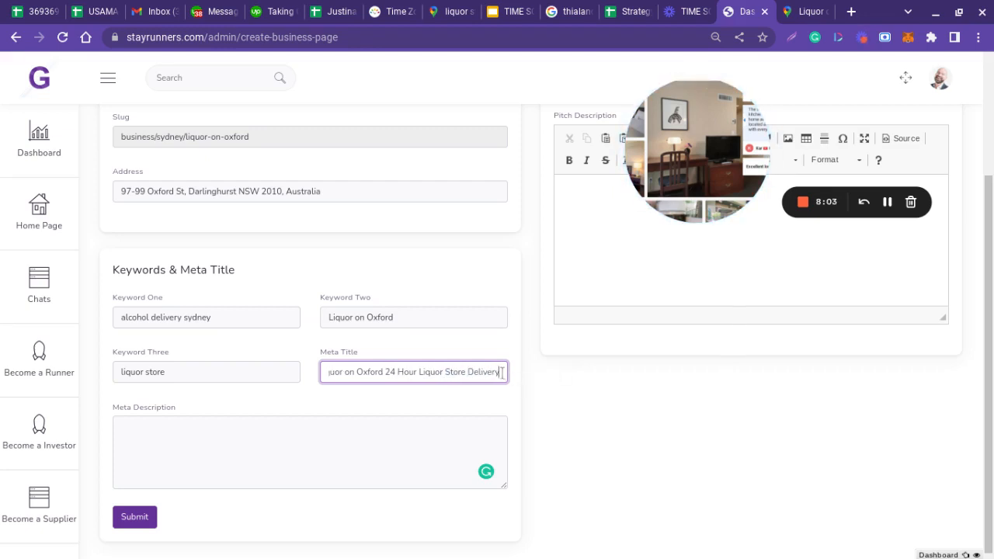
left_click_drag(499, 374, 314, 360)
key("ctrl+c")
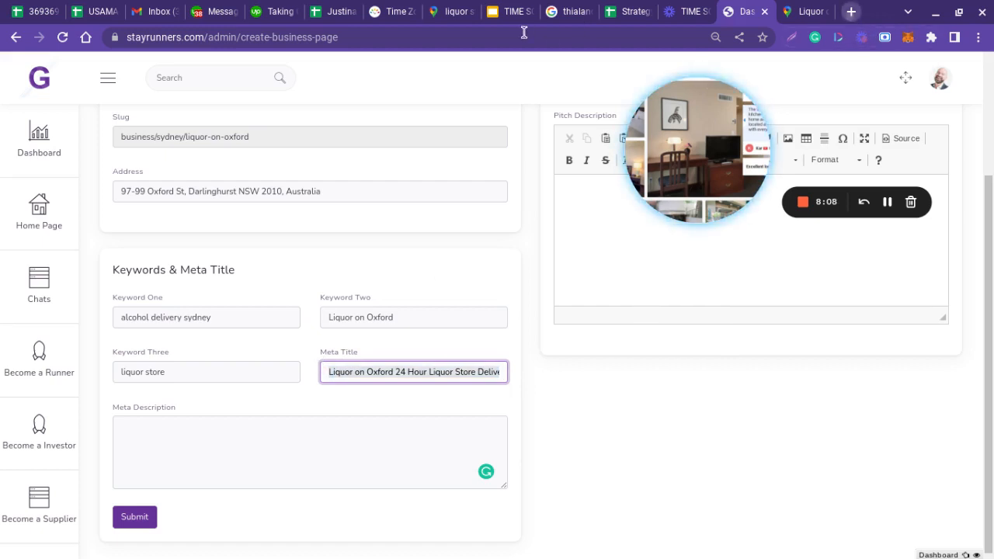
key("ctrl+t")
type("www.")
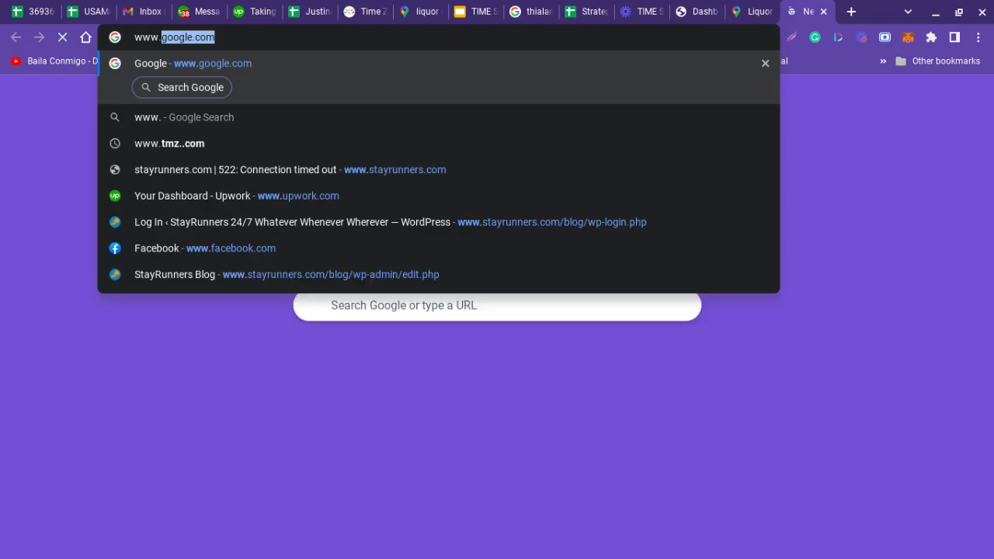
type("google.com")
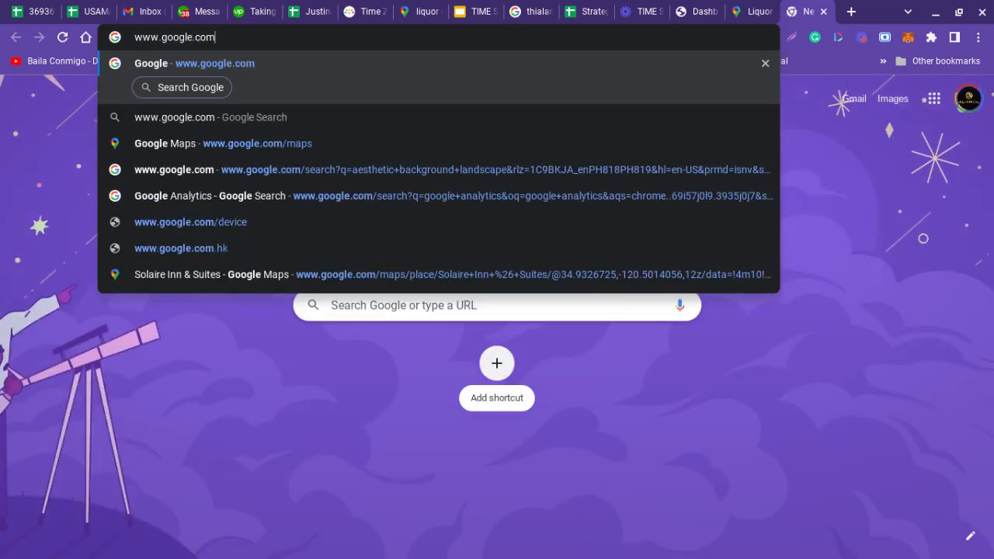
key("Return")
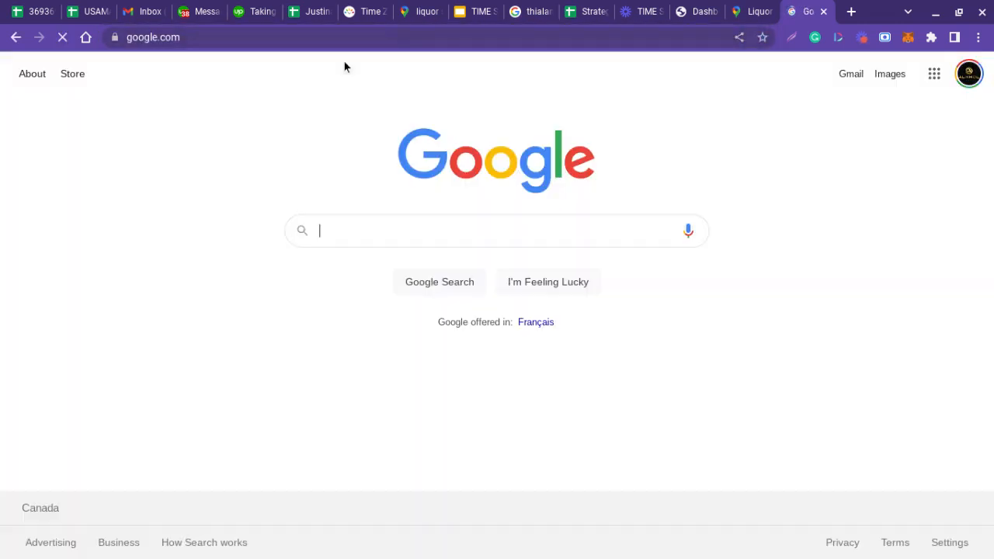
Search Google for "number of charcaters" and open the LetterCount.com character counter
left_click(373, 233)
type("num")
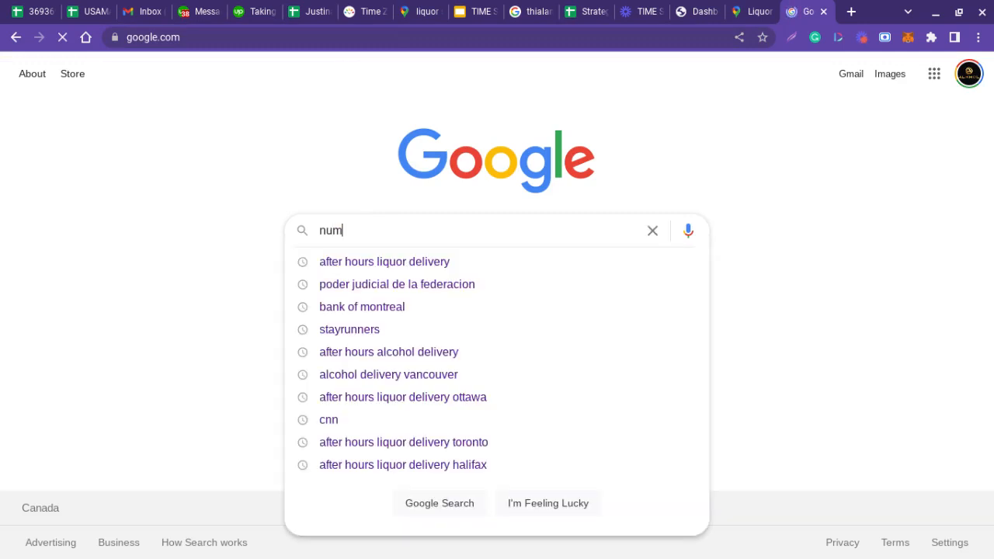
type("ber of char")
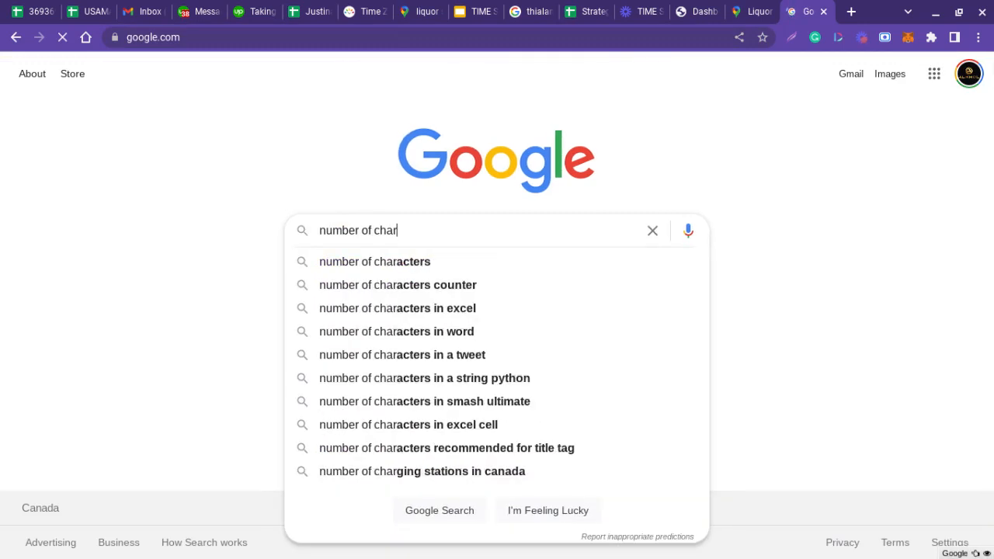
type("caters")
key("Escape")
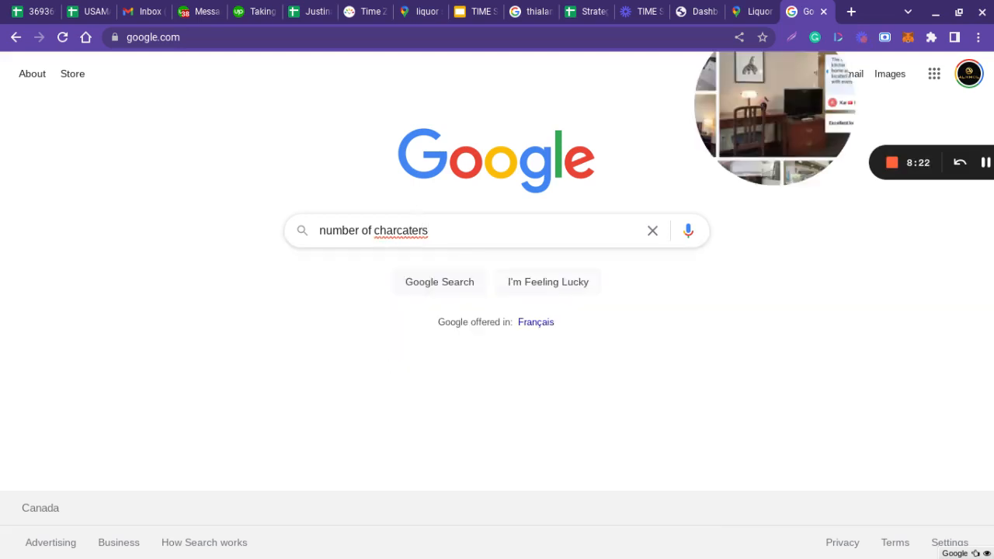
key("Return")
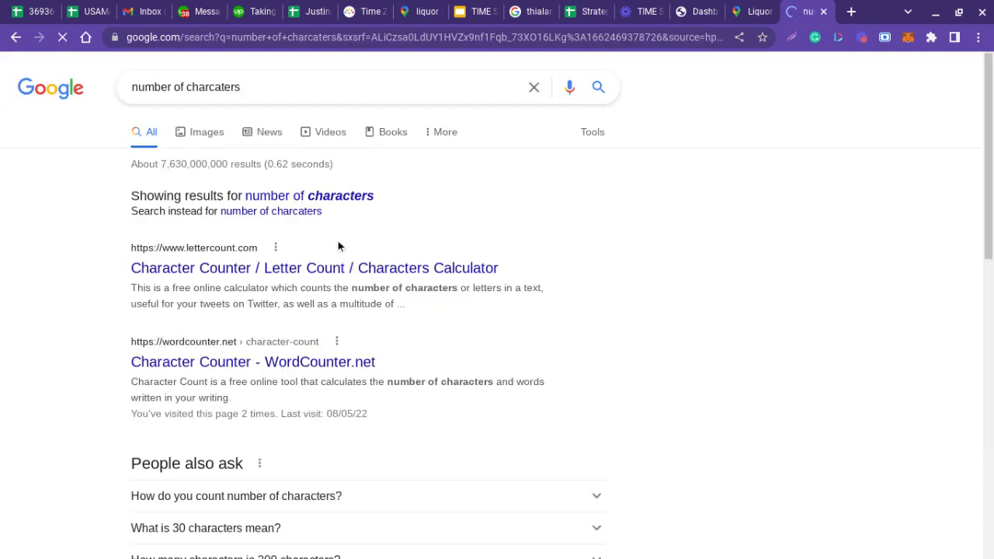
left_click(275, 276)
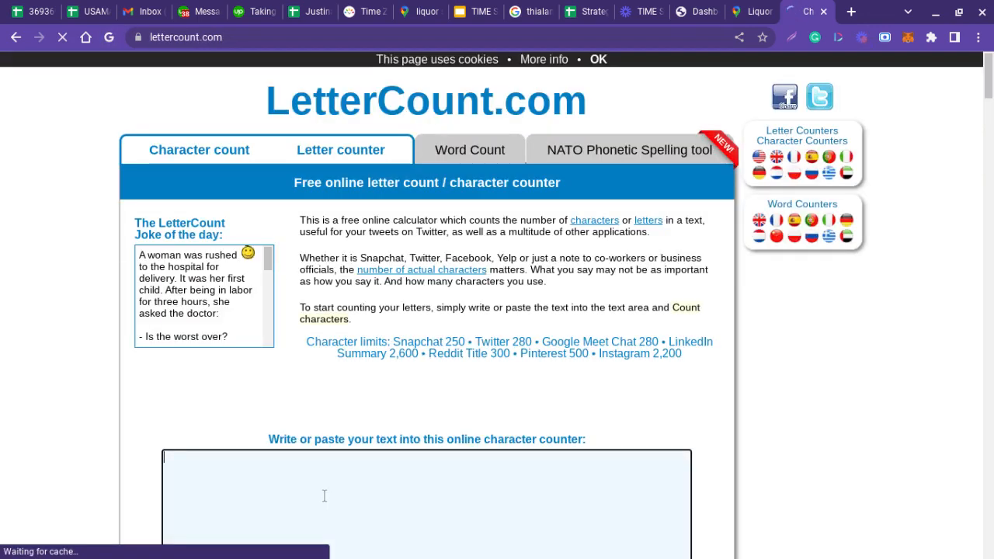
Paste the copied meta title into the online character counter and count its characters
key("ctrl+v")
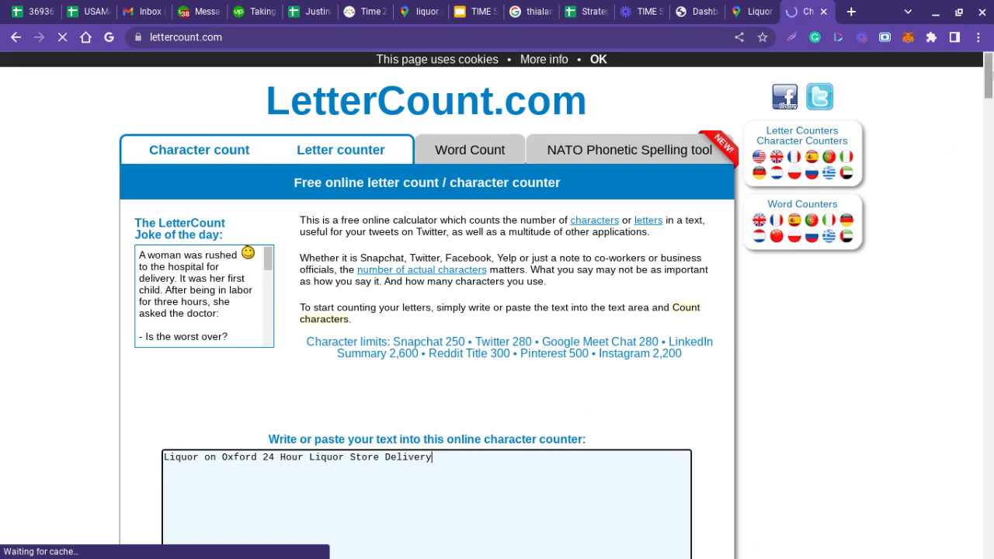
scroll(942, 159, "down", 4)
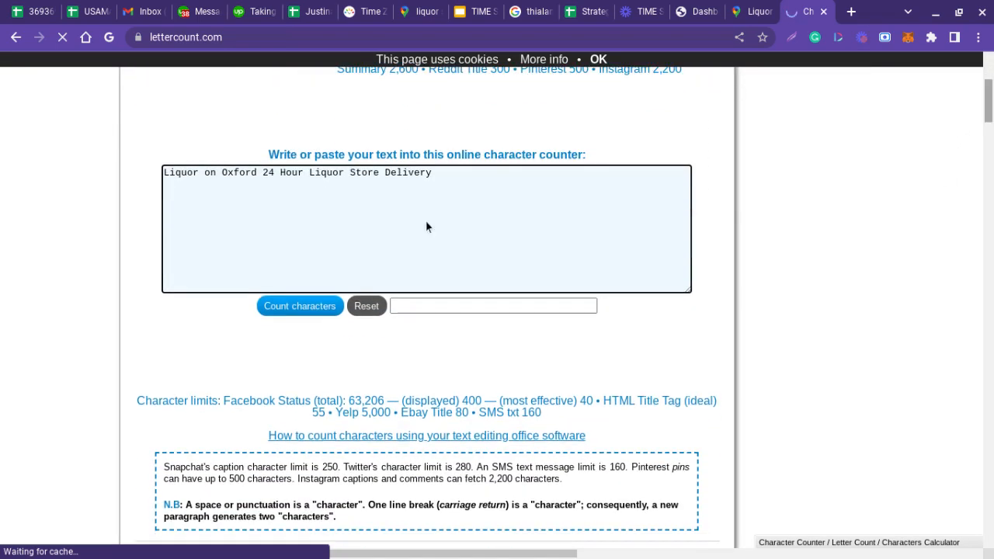
left_click(301, 308)
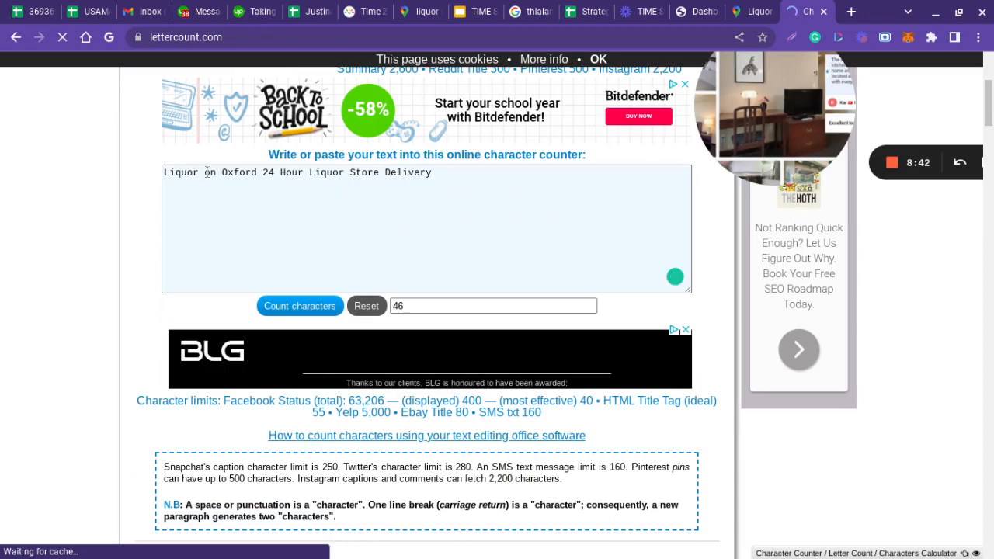
Insert "Alcohol" before "Delivery" in the counter's text and recount the characters
left_click(386, 174)
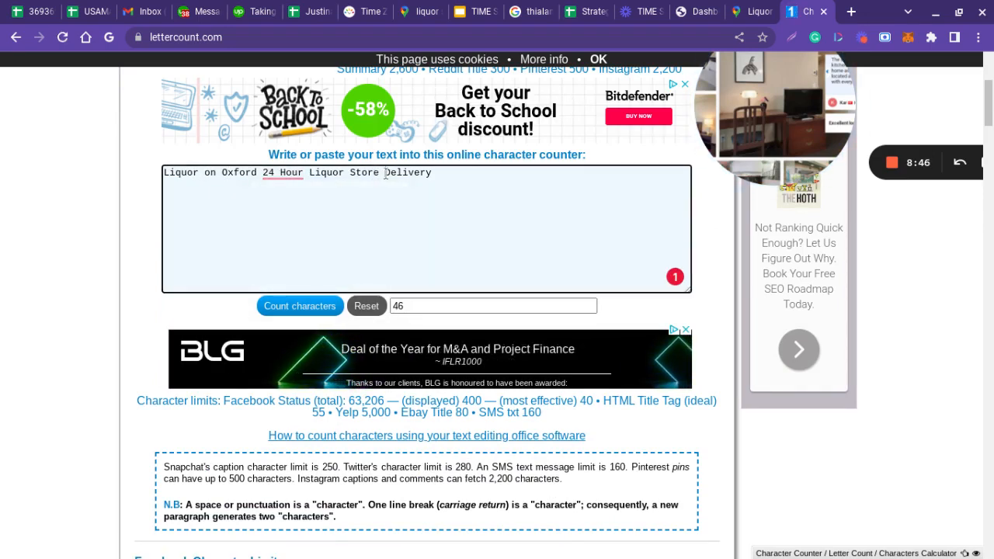
type("Alcohol")
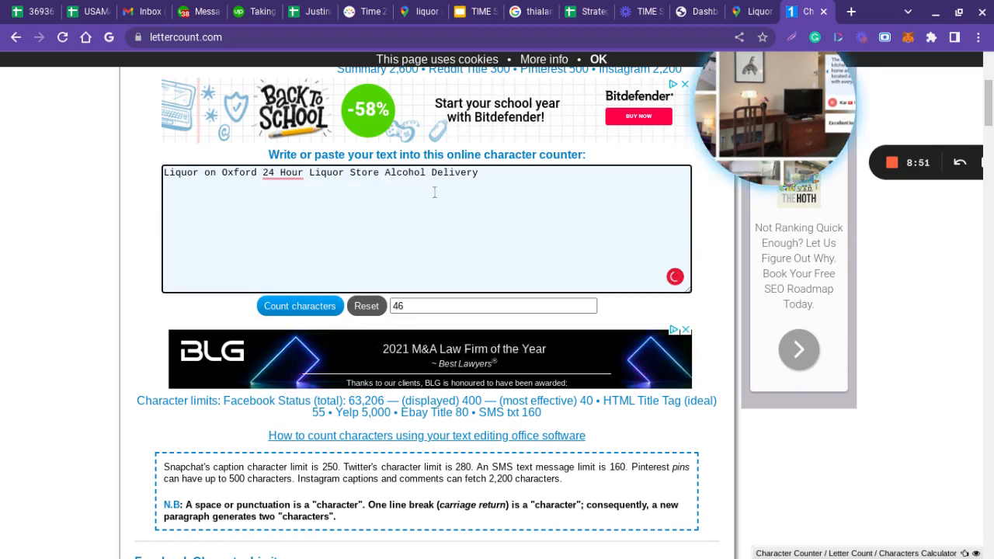
left_click(332, 305)
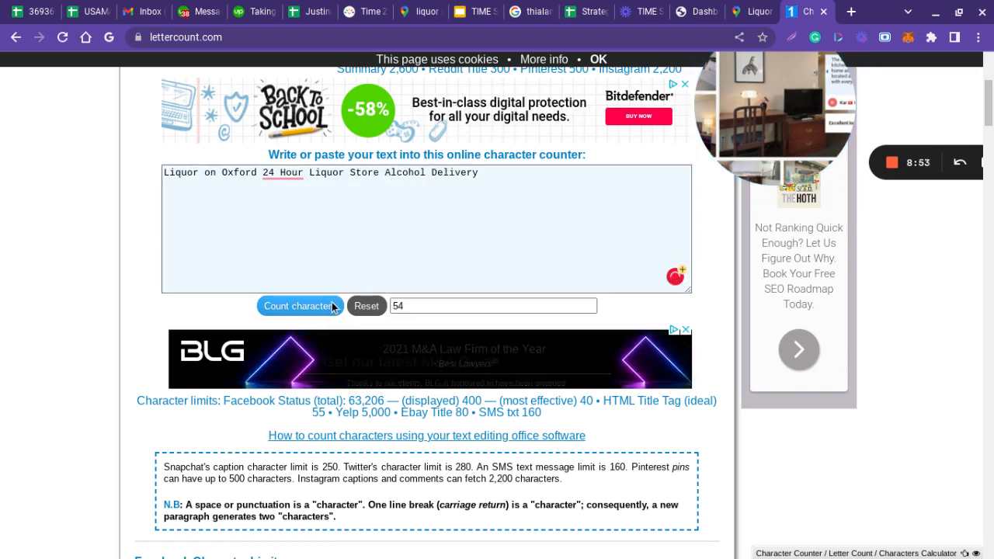
Add "Sydney" to the end of the title in the counter and recount the characters
left_click(431, 172)
key("BackSpace")
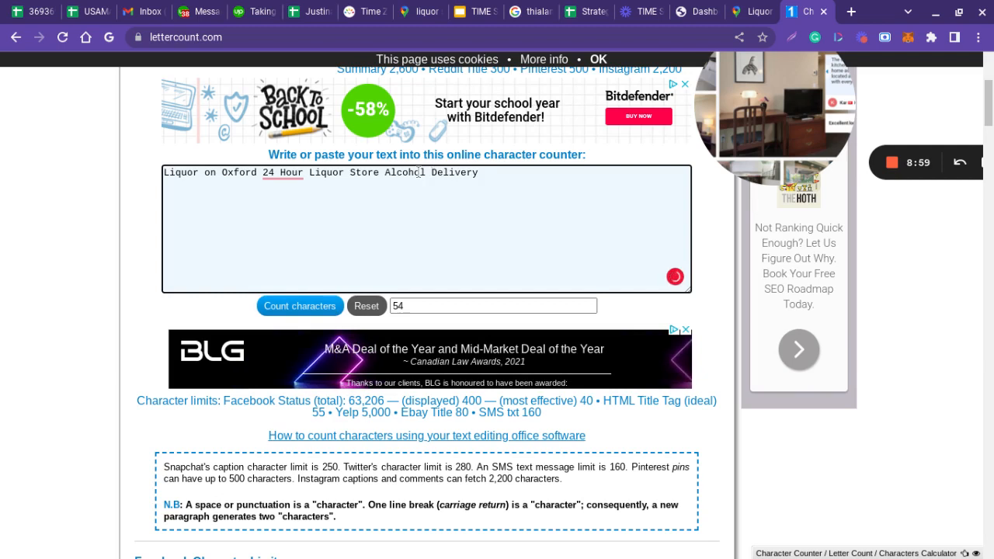
left_click(484, 174)
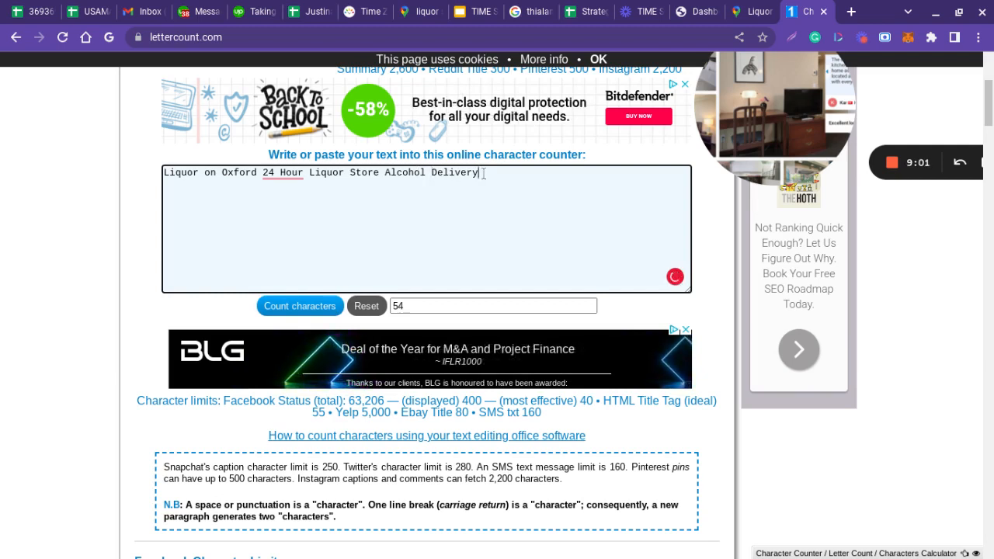
type("Sydney")
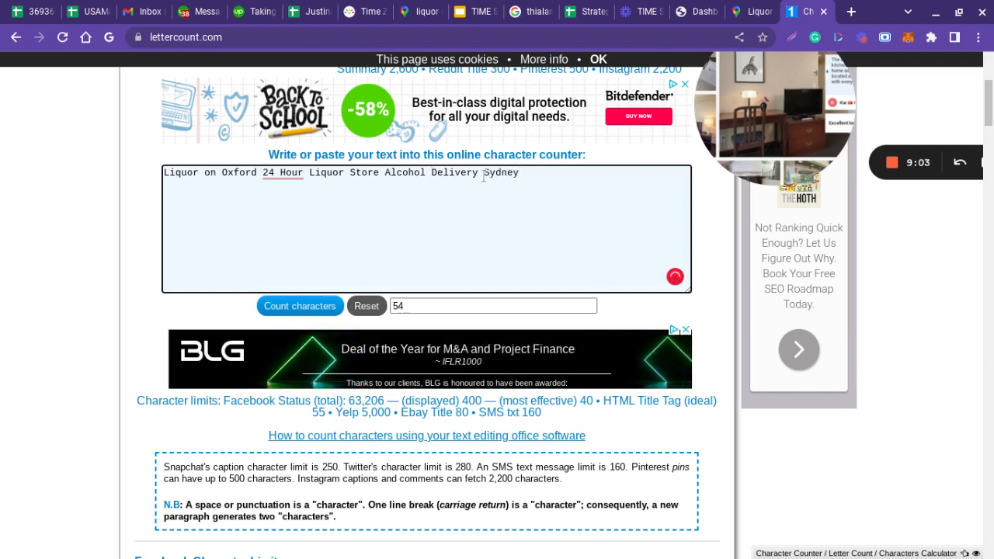
left_click(312, 314)
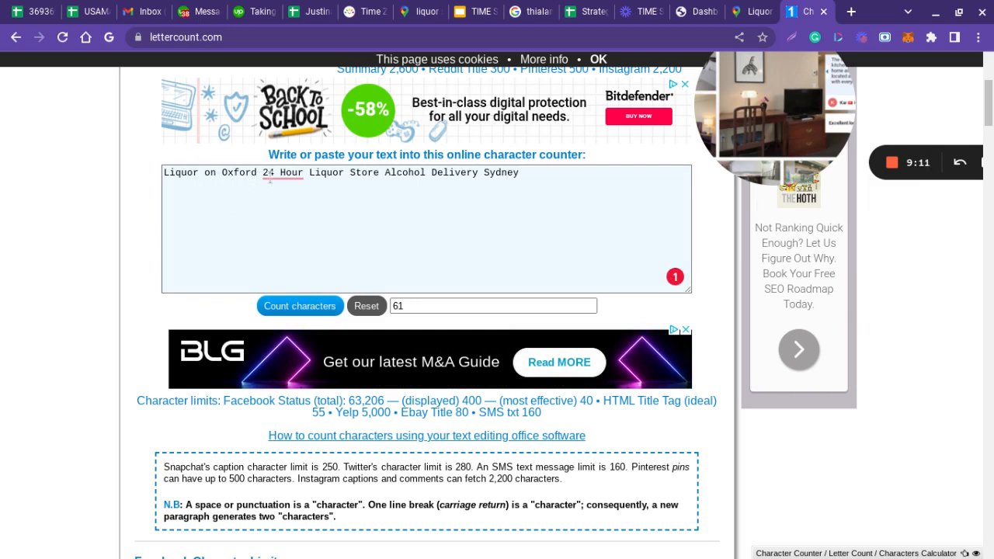
Shorten the title in the counter by deleting the second "Liquor", before "Store"
left_click(311, 176)
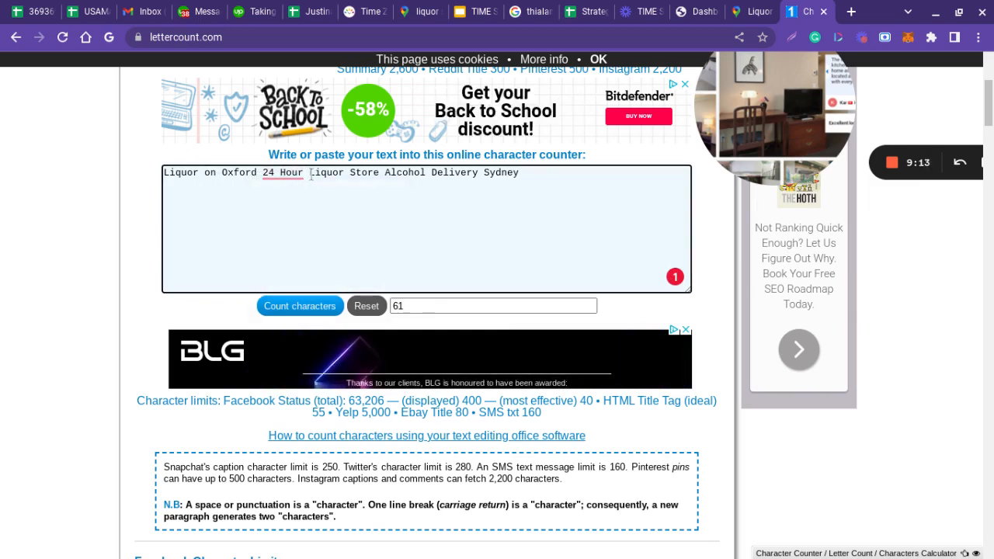
left_click_drag(310, 175, 384, 178)
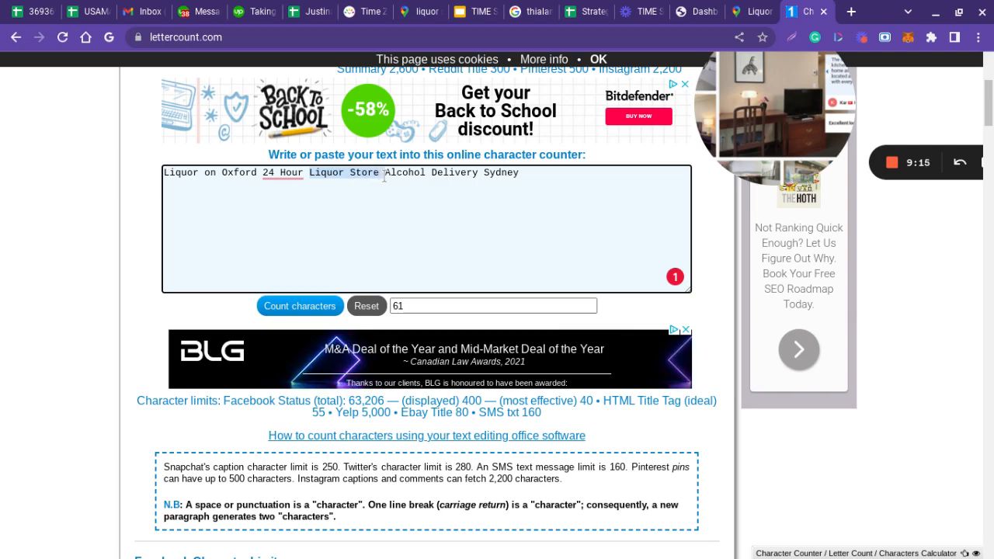
left_click(384, 177)
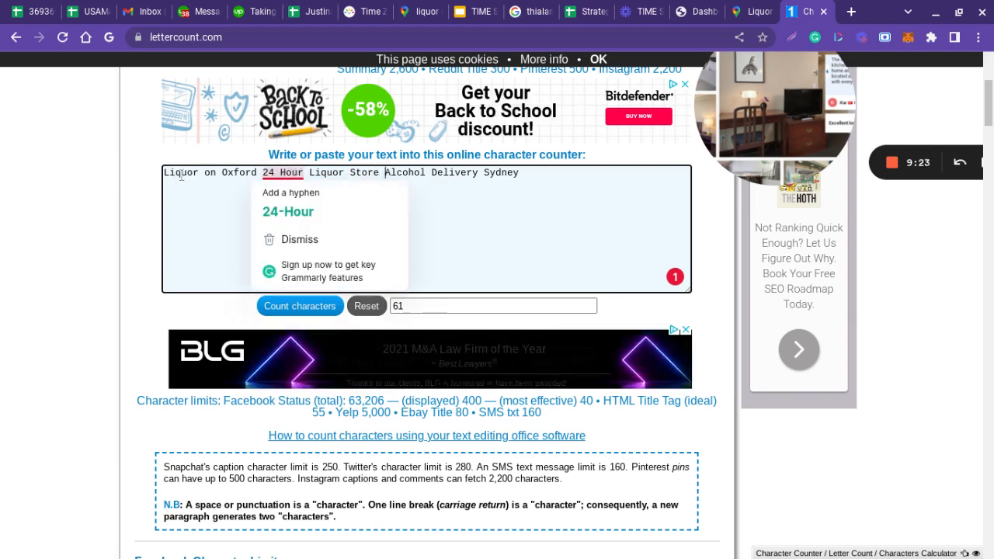
left_click_drag(309, 174, 345, 174)
key("BackSpace")
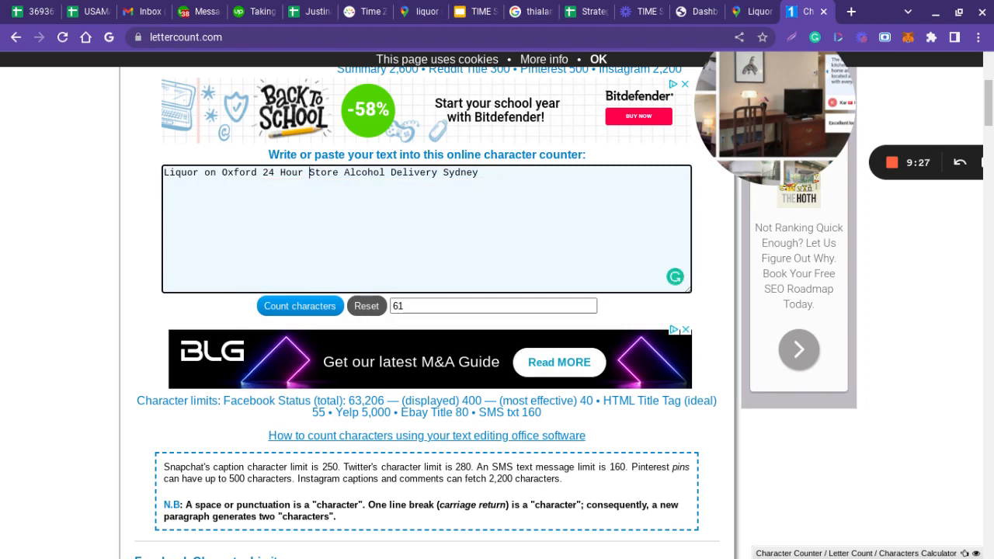
Recount the shortened title's characters and replace the page's Meta Title with "Liquor on Oxford 24 Hour Store Alcohol Delivery Sydney"
left_click(330, 308)
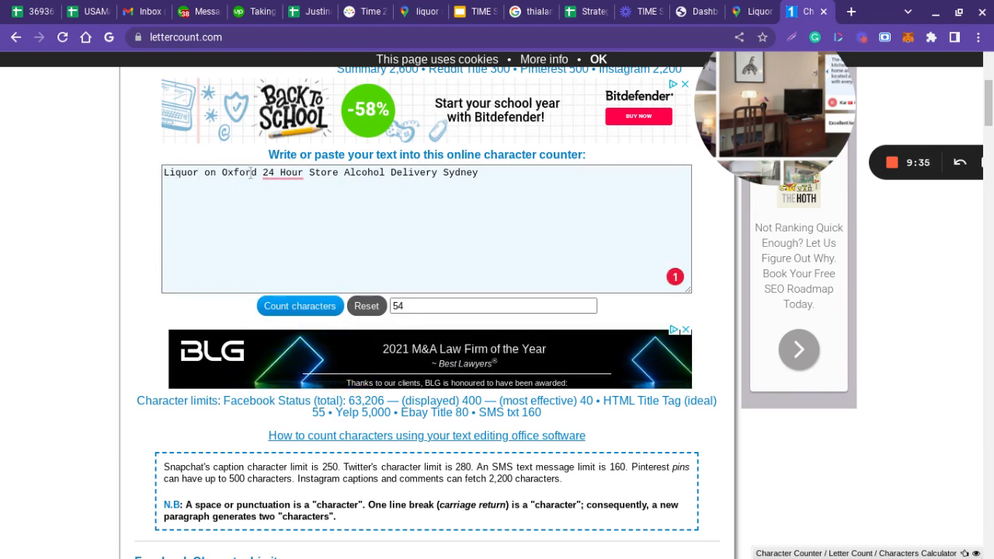
mouse_move(303, 177)
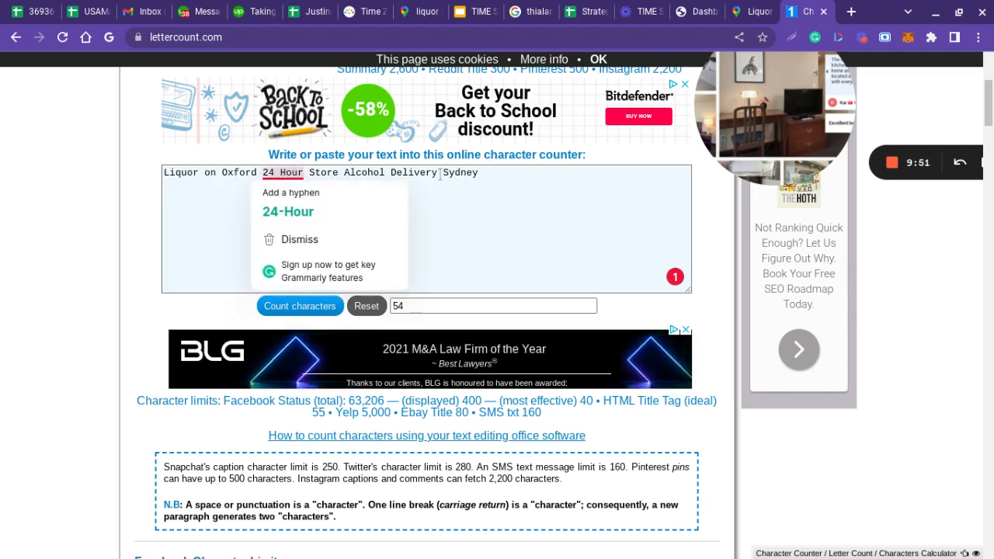
left_click_drag(482, 177, 129, 136)
key("ctrl+c")
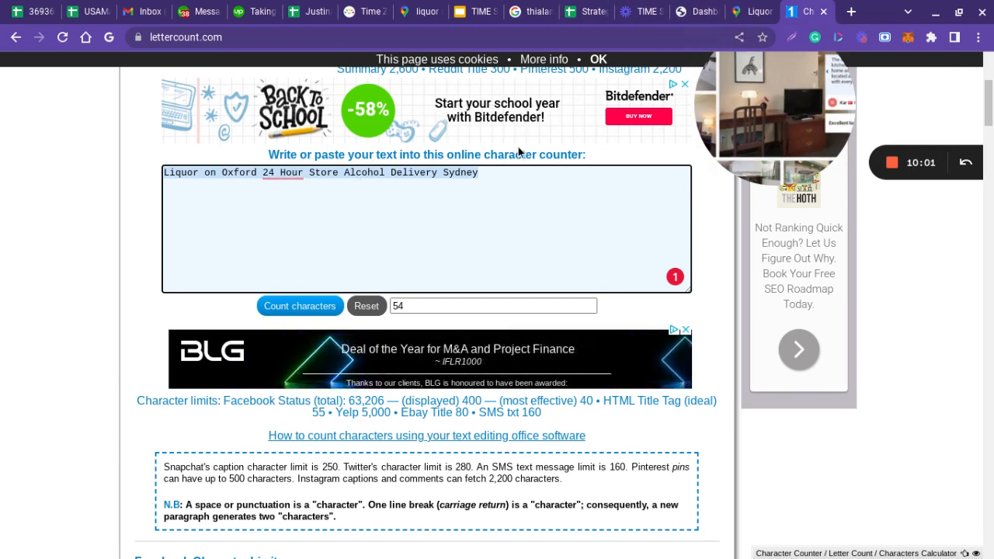
left_click(703, 17)
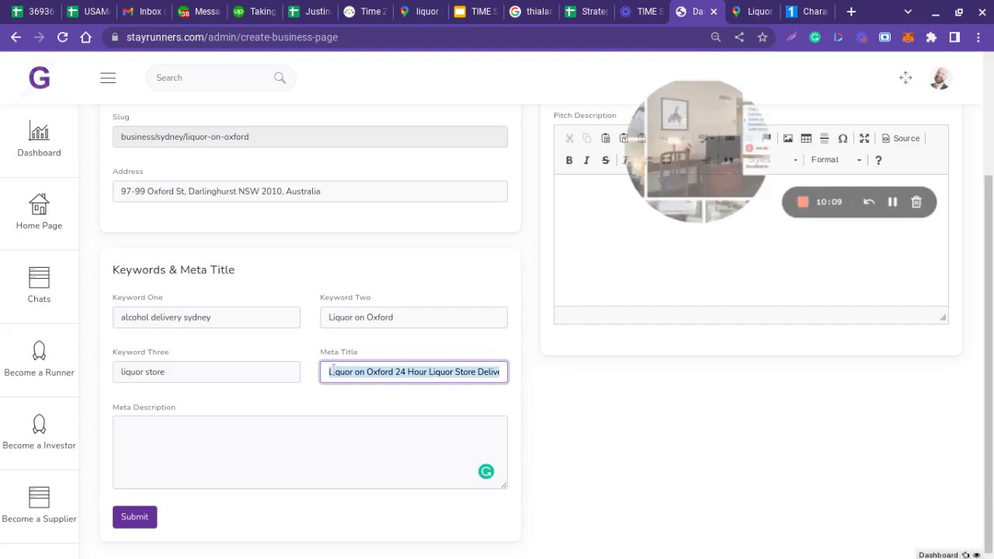
key("ctrl+v")
left_click(210, 441)
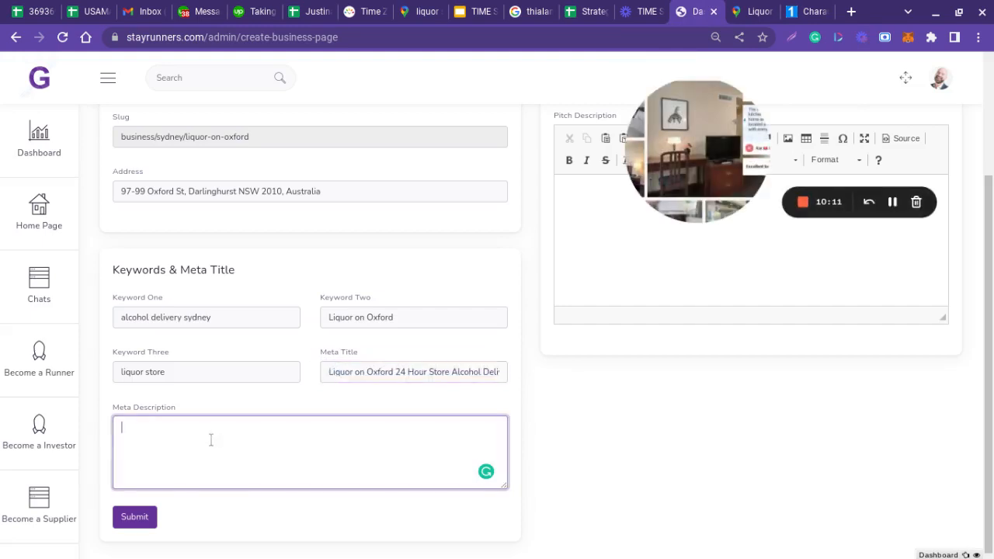
left_click(851, 12)
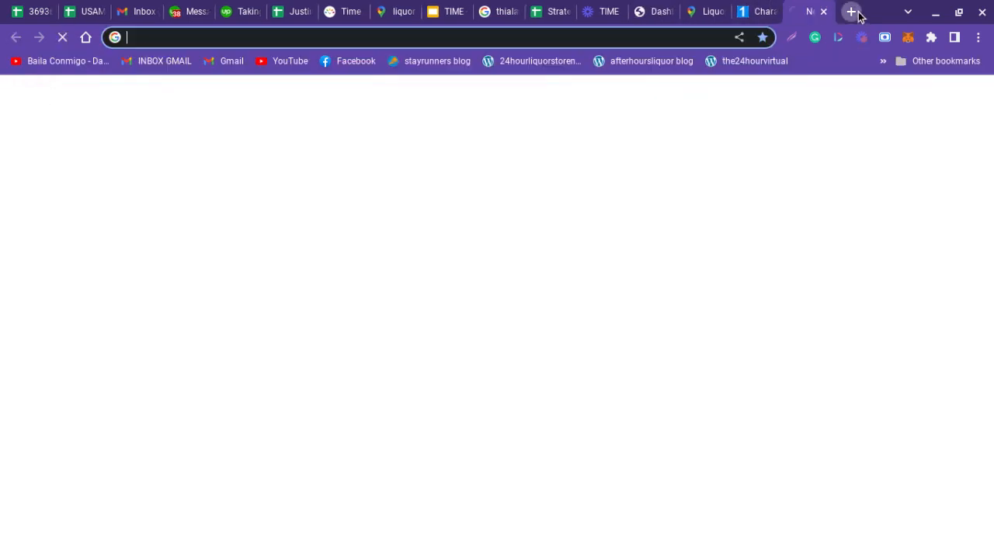
type("www.stayrunners.com")
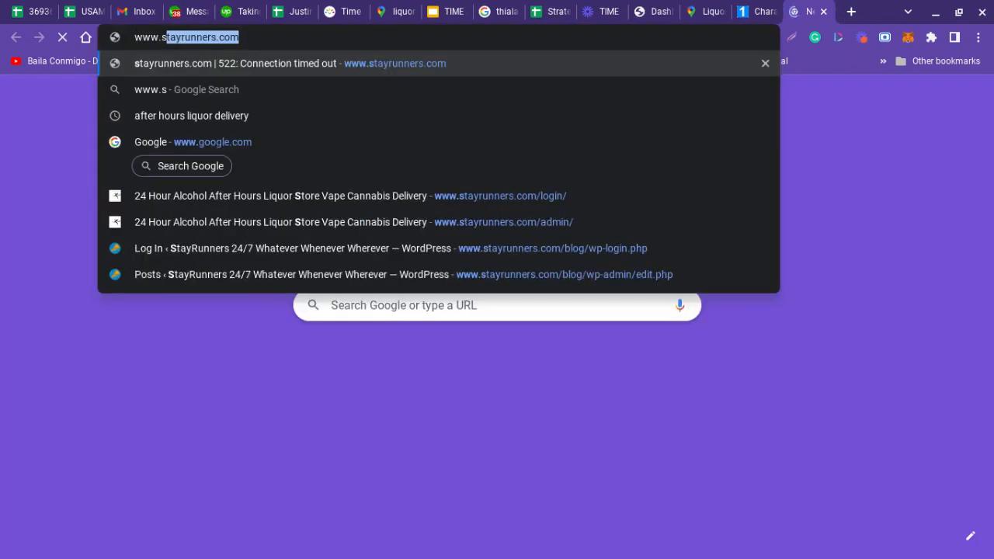
key("Return")
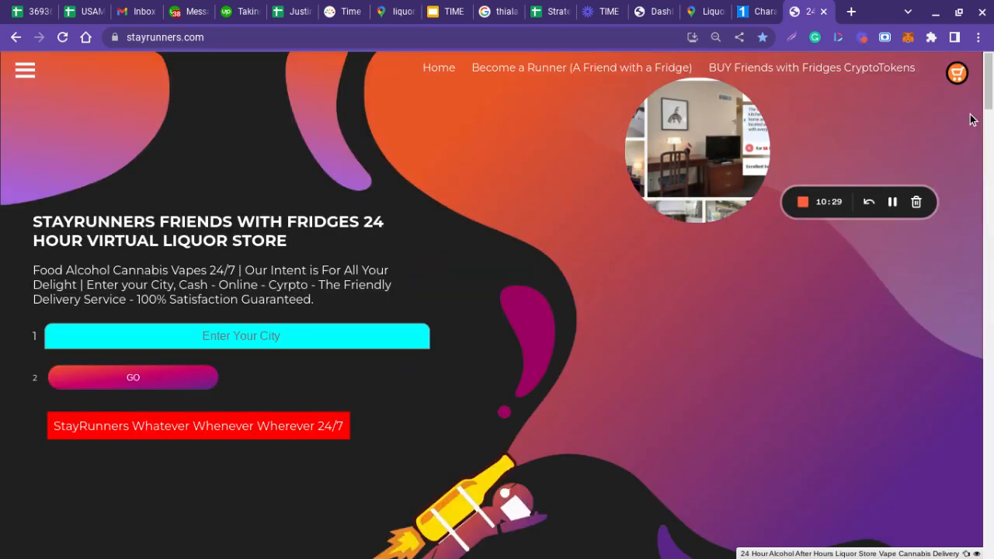
left_click_drag(983, 112, 988, 359)
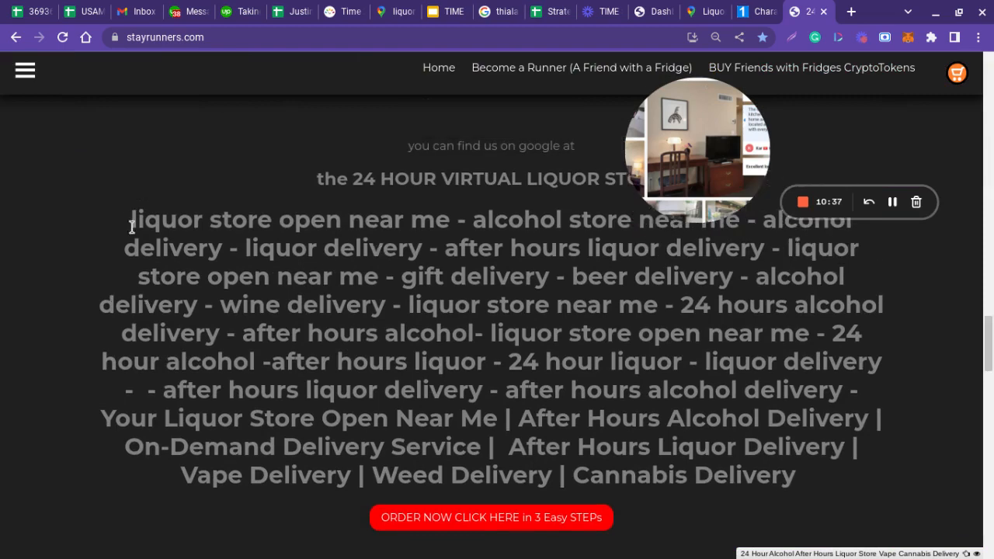
left_click_drag(133, 224, 842, 480)
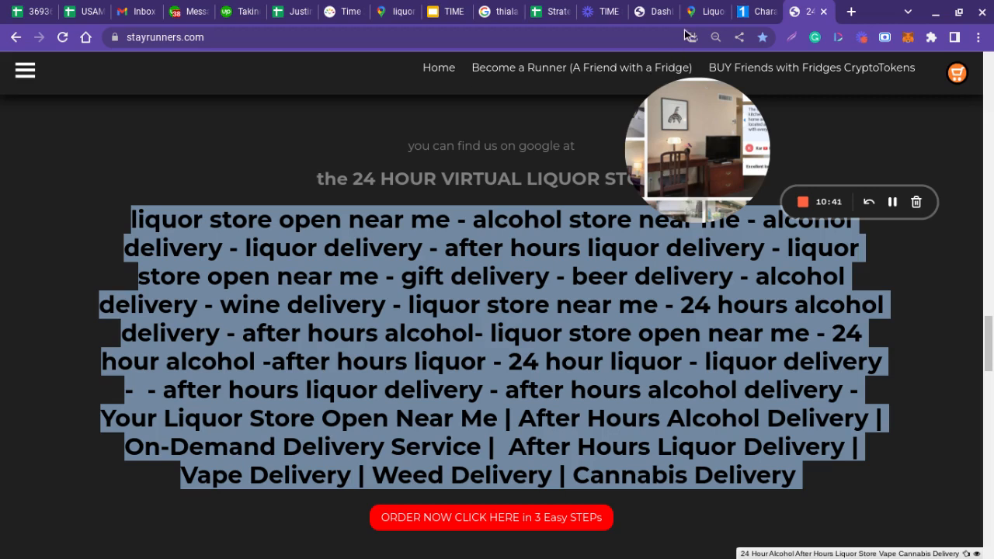
Paste the copied keyword paragraph into the business page's Pitch Description
left_click(659, 11)
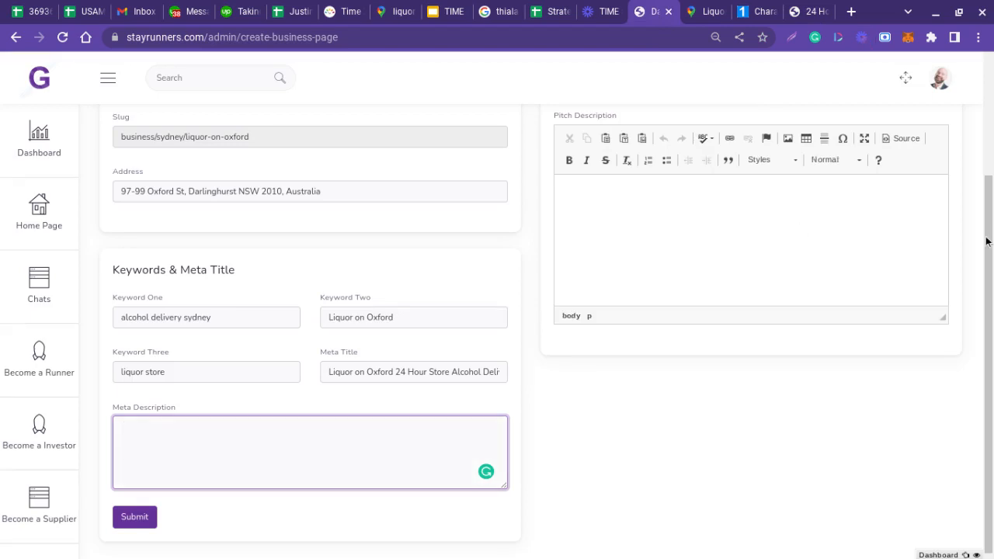
left_click_drag(986, 241, 970, 184)
left_click(681, 278)
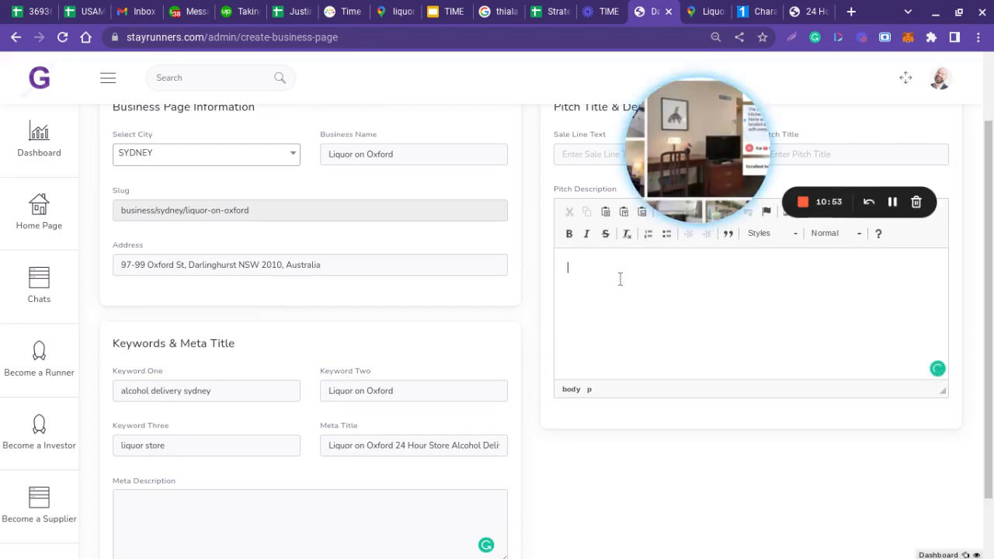
key("ctrl+v")
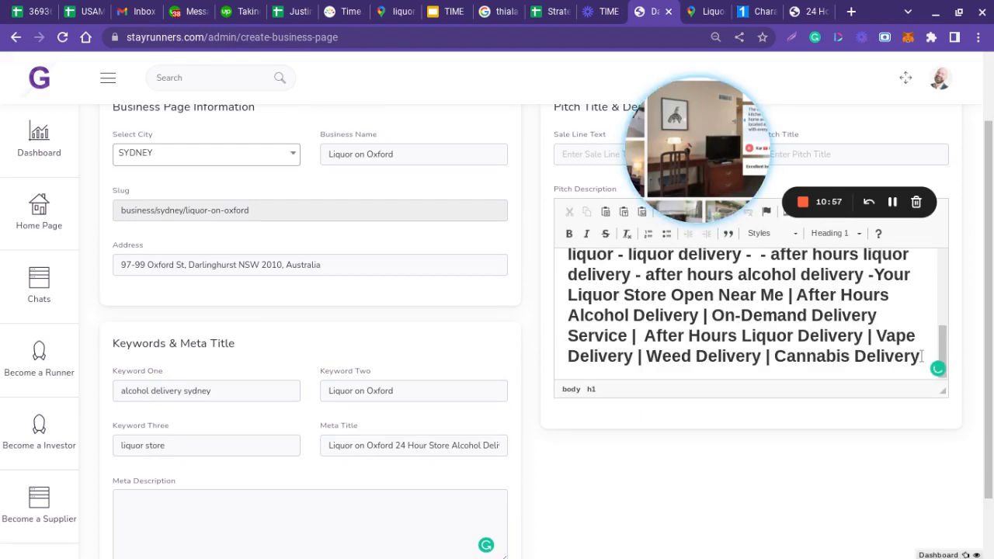
left_click_drag(921, 356, 544, 220)
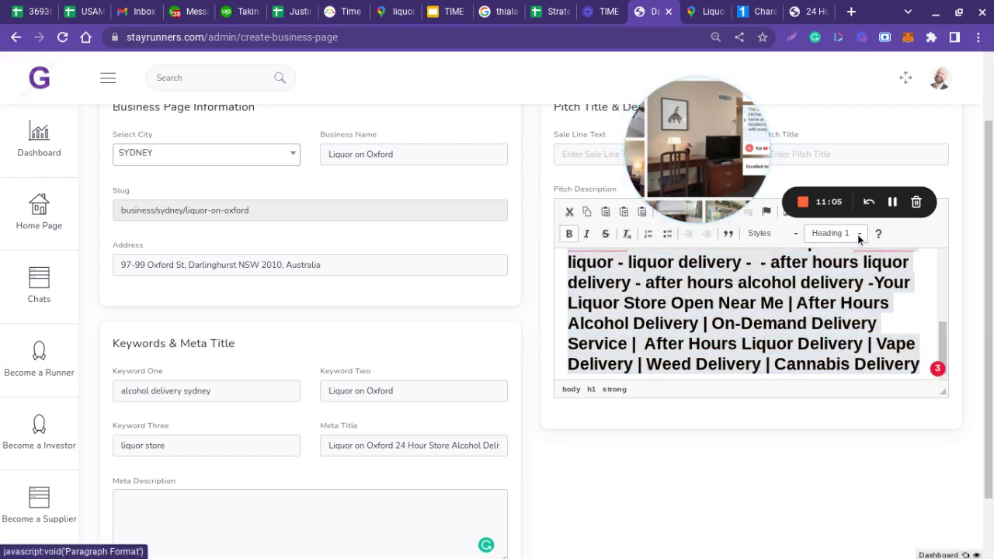
left_click(858, 235)
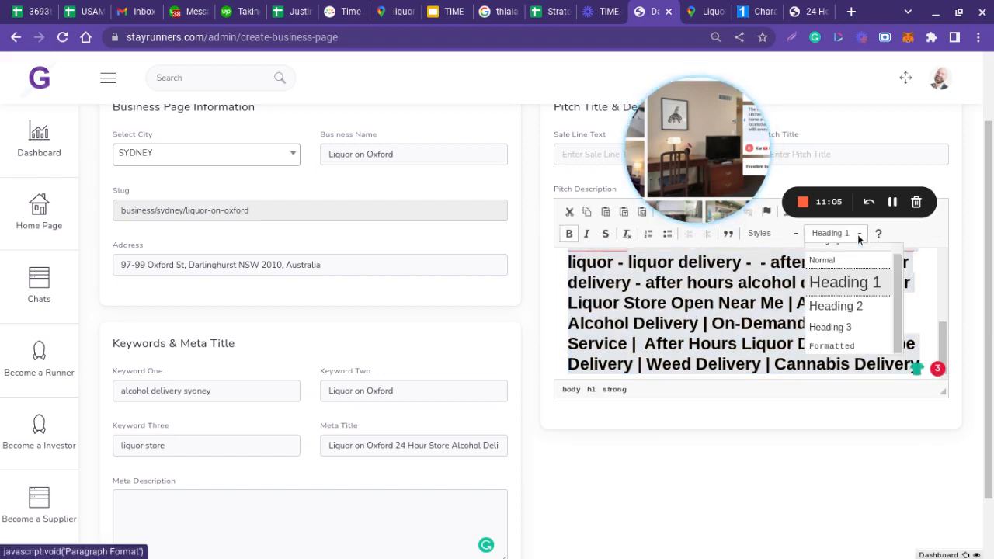
left_click(672, 297)
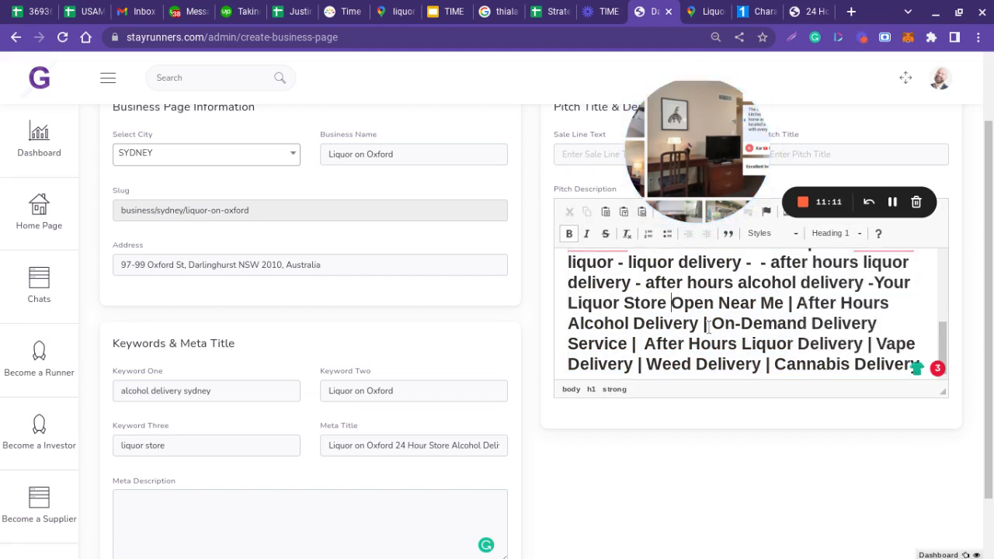
Insert "Sydney, Australia," before "alcohol store near me" at the start of the Pitch Description
left_click_drag(940, 347, 922, 264)
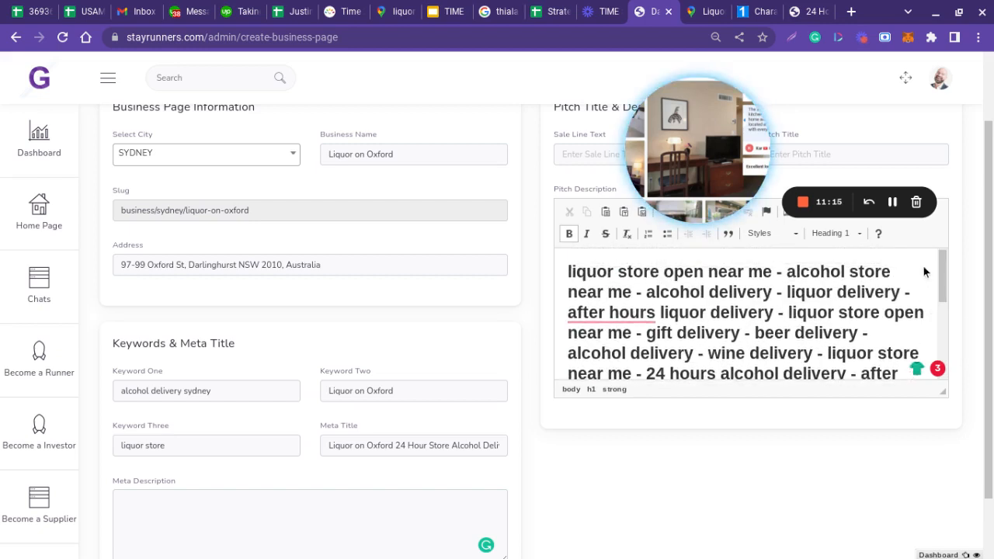
left_click(787, 271)
type("Sydney")
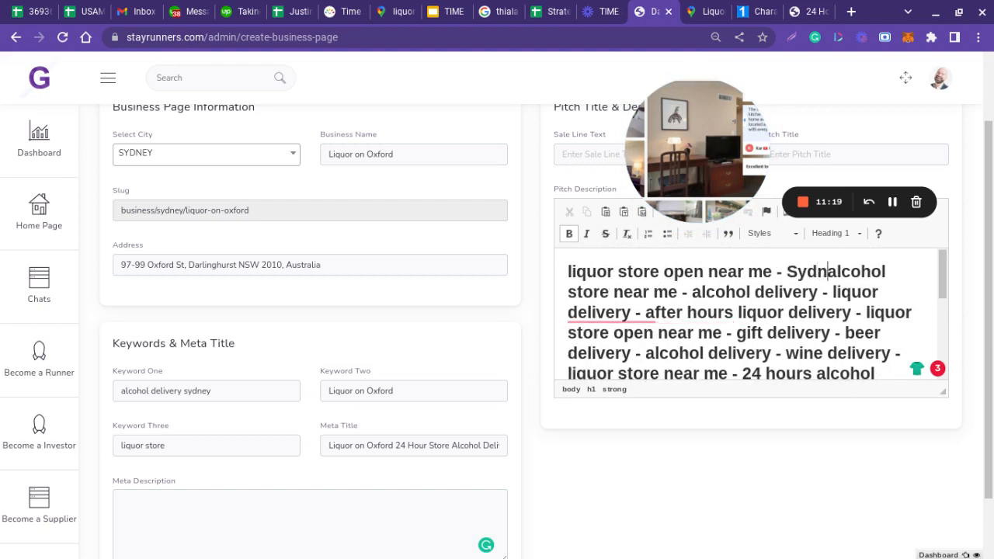
type(", Australia,")
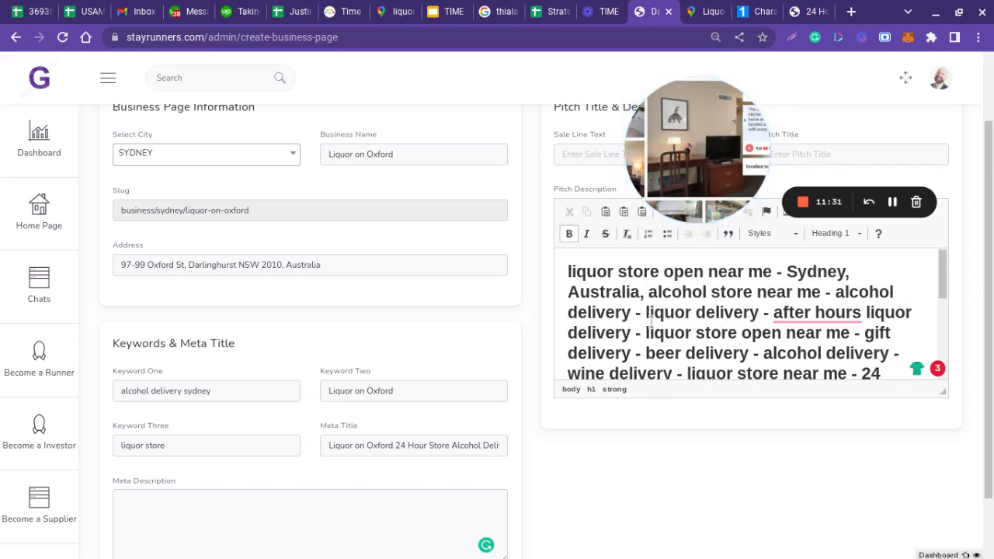
Remove "liquor store open near me - gift delivery -" before "beer delivery" and the closing "| Vape Delivery | Weed Delivery | Cannabis Delivery" from the Pitch Description
left_click_drag(646, 334, 640, 287)
key("ctrl+x")
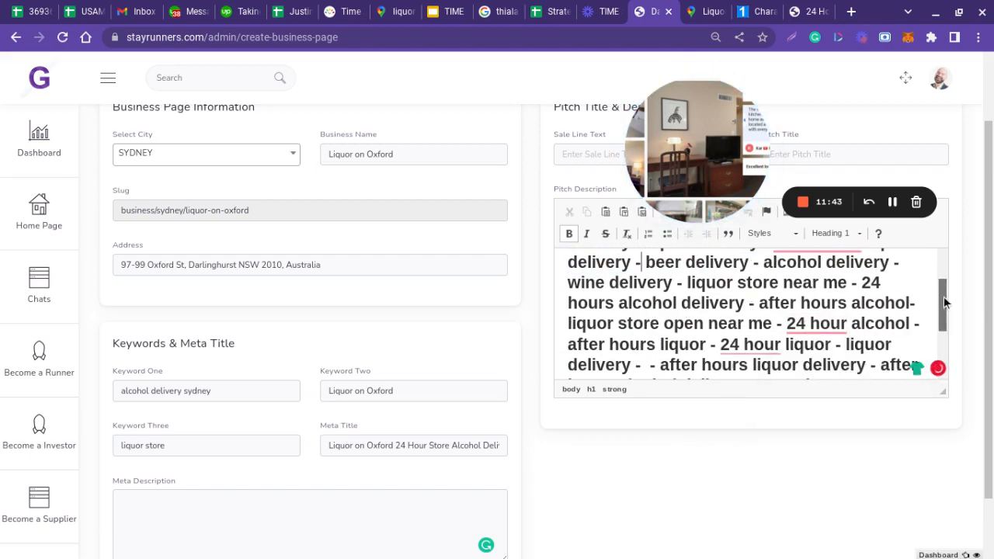
left_click_drag(944, 296, 945, 352)
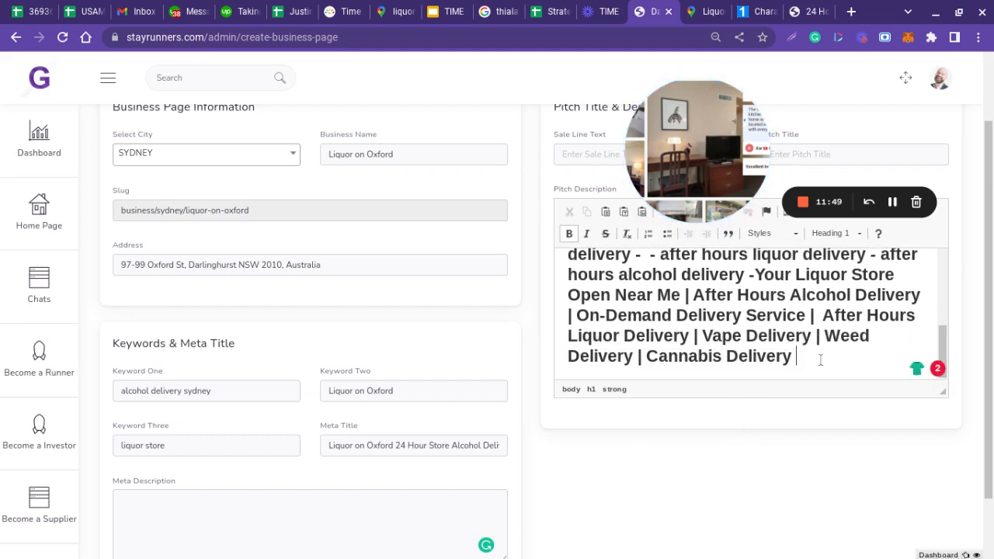
left_click_drag(793, 357, 761, 339)
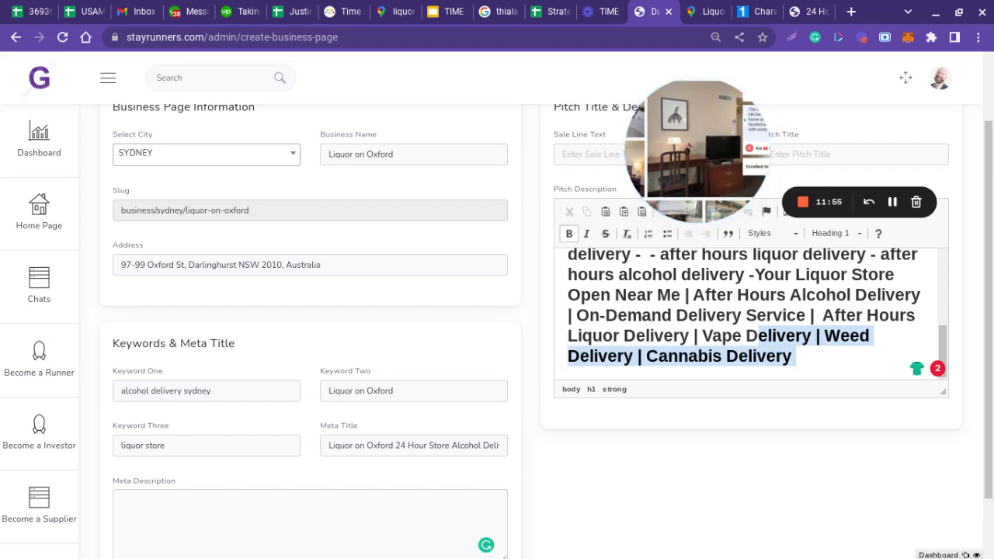
left_click_drag(757, 335, 695, 335)
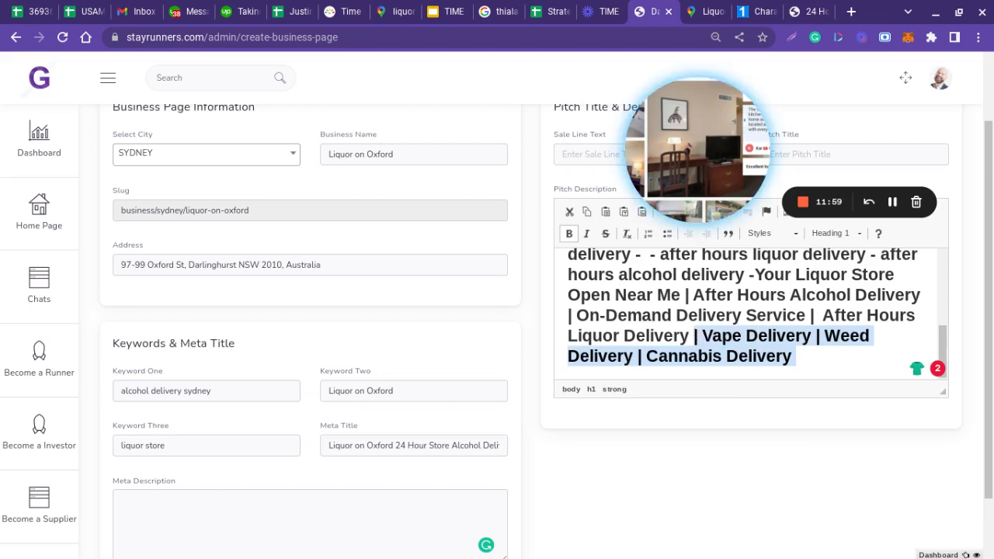
key("BackSpace")
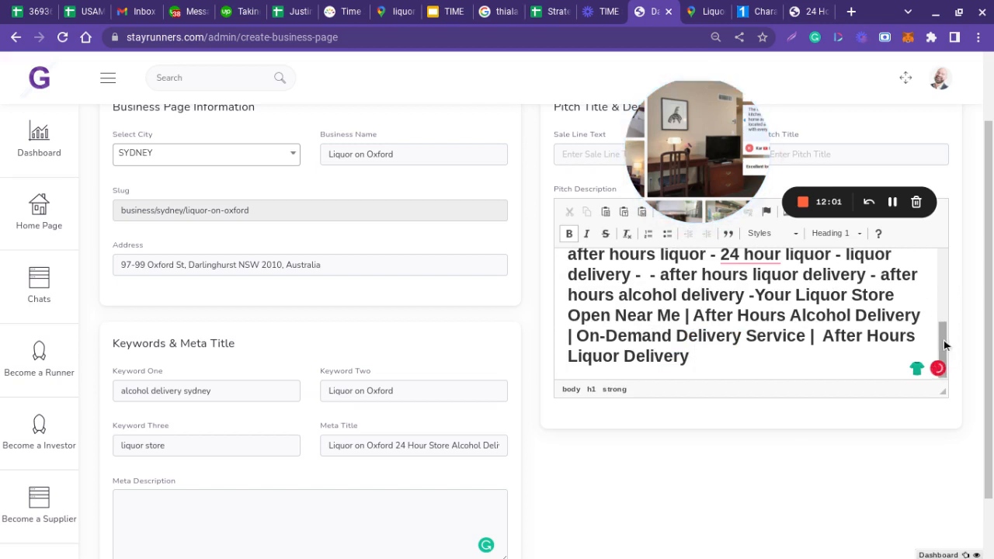
Begin the Sale Line Text with "24"
left_click_drag(943, 337, 919, 246)
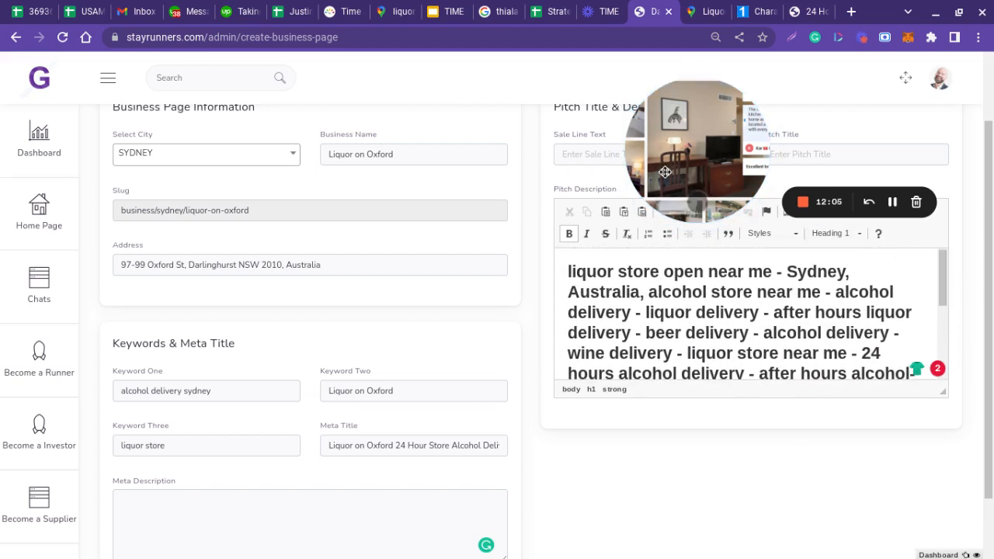
left_click(588, 156)
type("24")
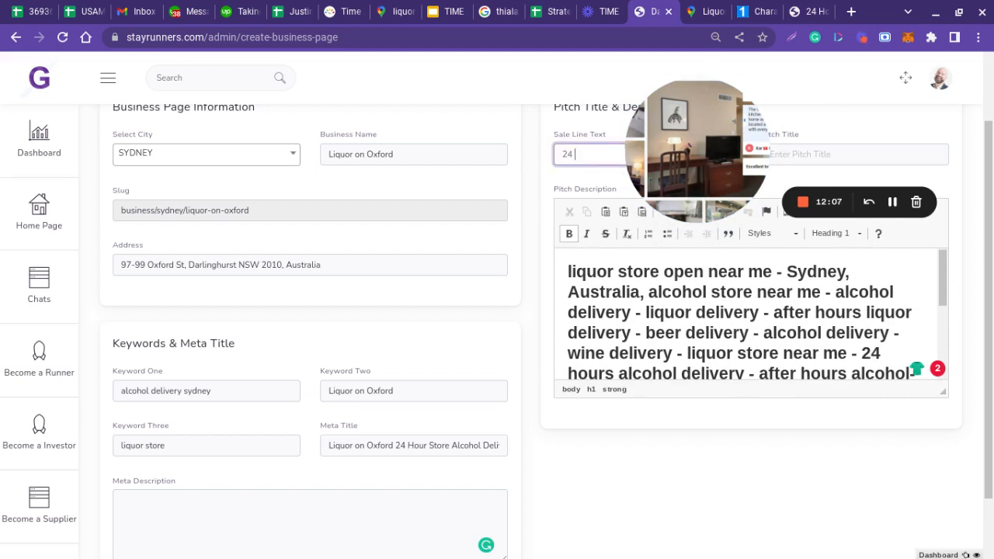
left_click_drag(697, 162, 675, 309)
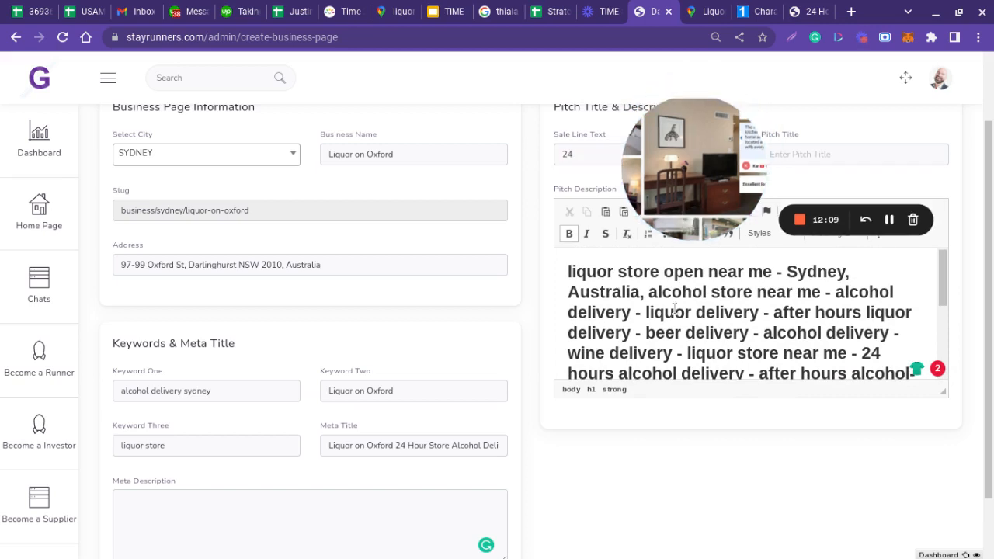
left_click_drag(688, 209, 635, 351)
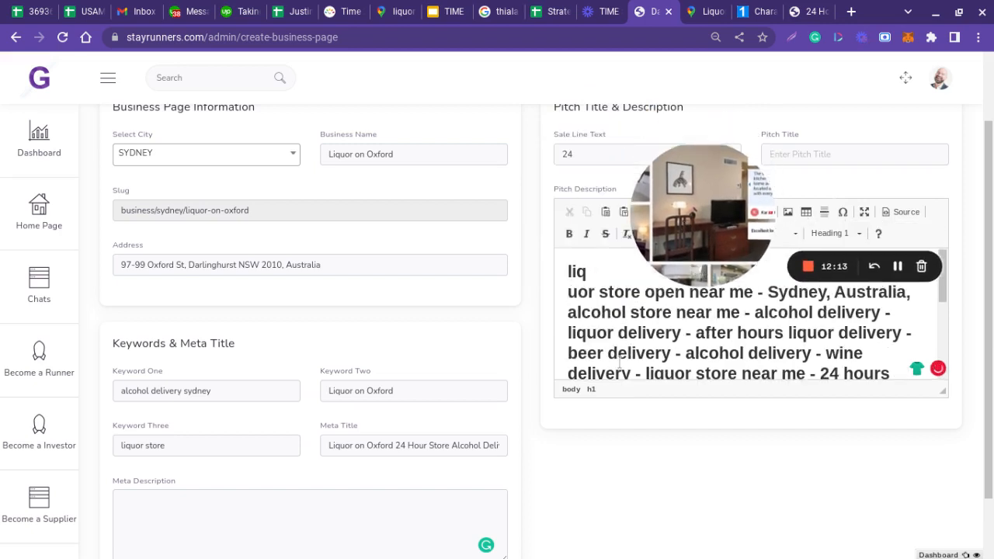
left_click_drag(675, 243, 494, 339)
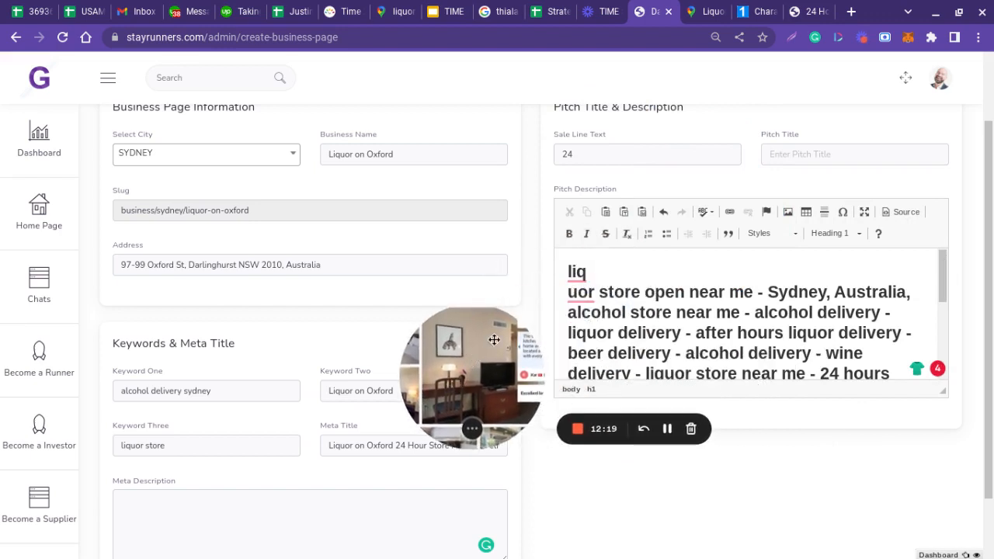
left_click(570, 294)
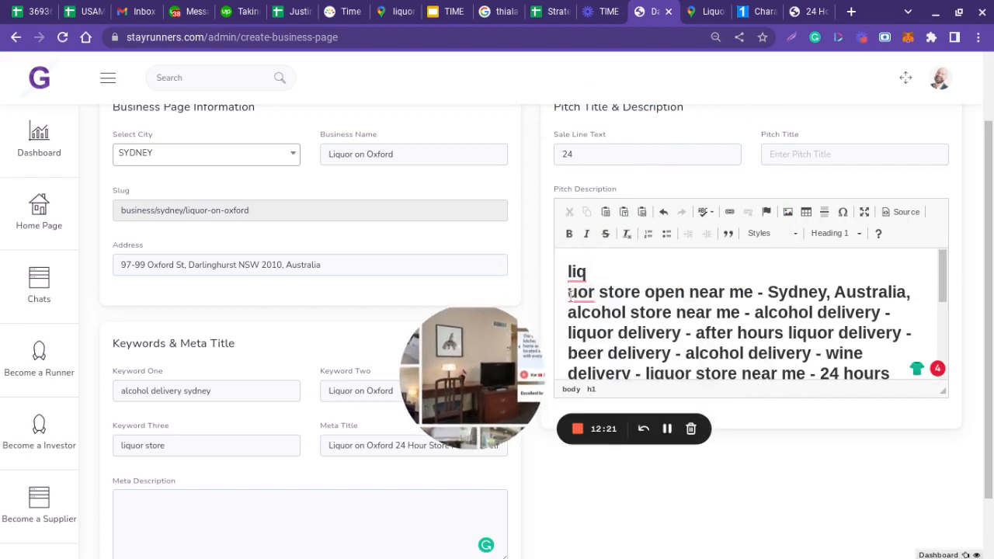
key("BackSpace")
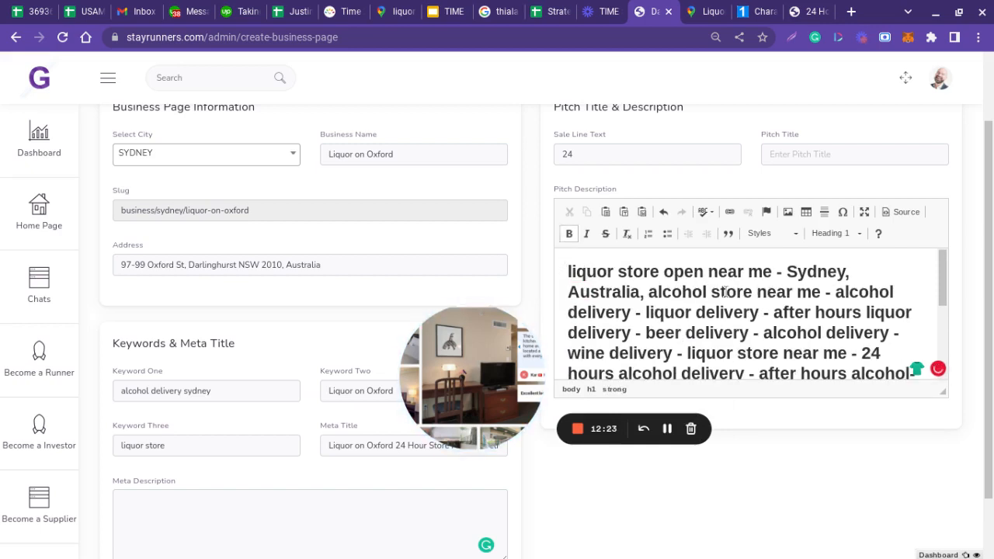
Complete the Sale Line Text so that it reads "24 Hour Alcohol Delivery"
left_click(598, 158)
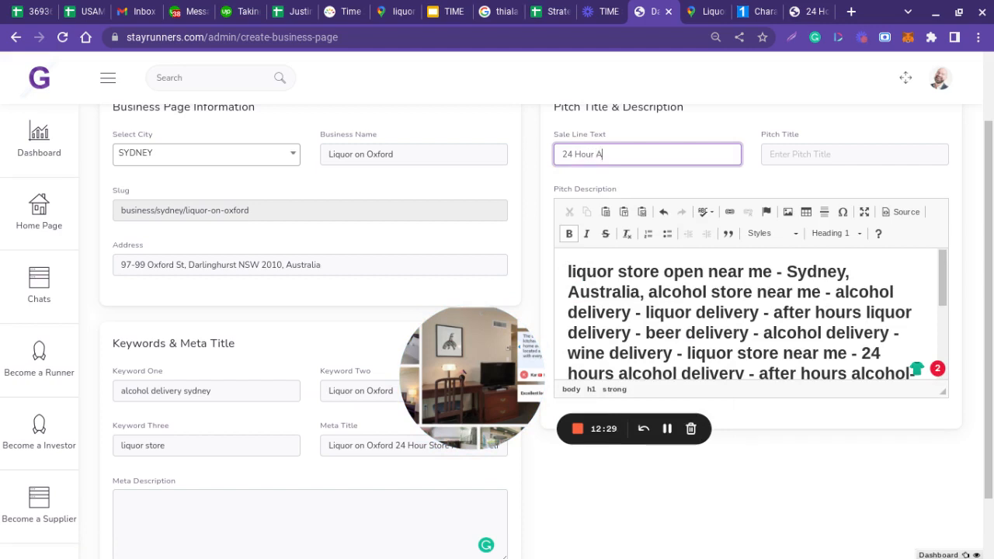
type("Hour Alcohol Delivery")
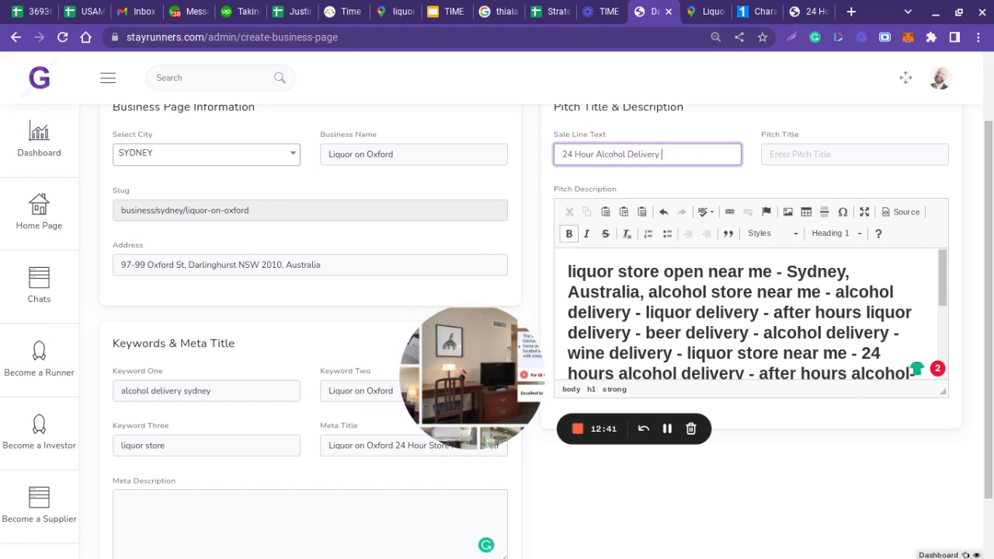
Append the Keyword Two text "Liquor on Oxford" to the end of the Sale Line Text
left_click_drag(466, 353, 429, 240)
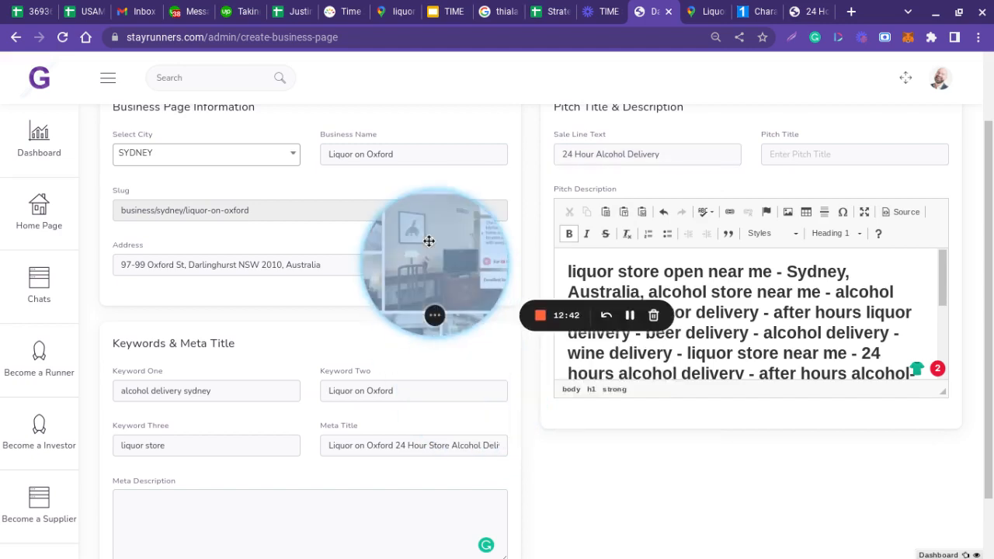
left_click_drag(399, 394, 295, 394)
key("ctrl+c")
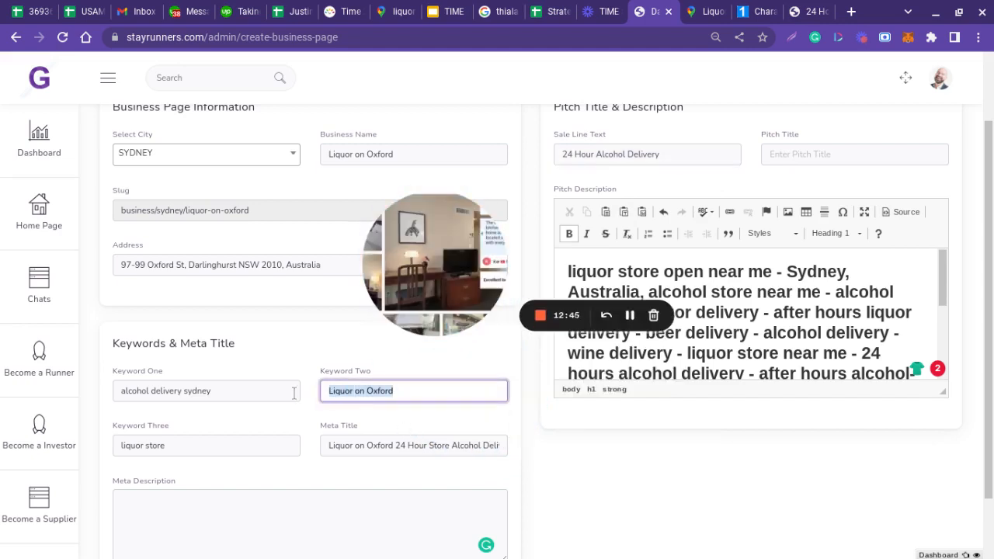
left_click(691, 160)
key("ctrl+v")
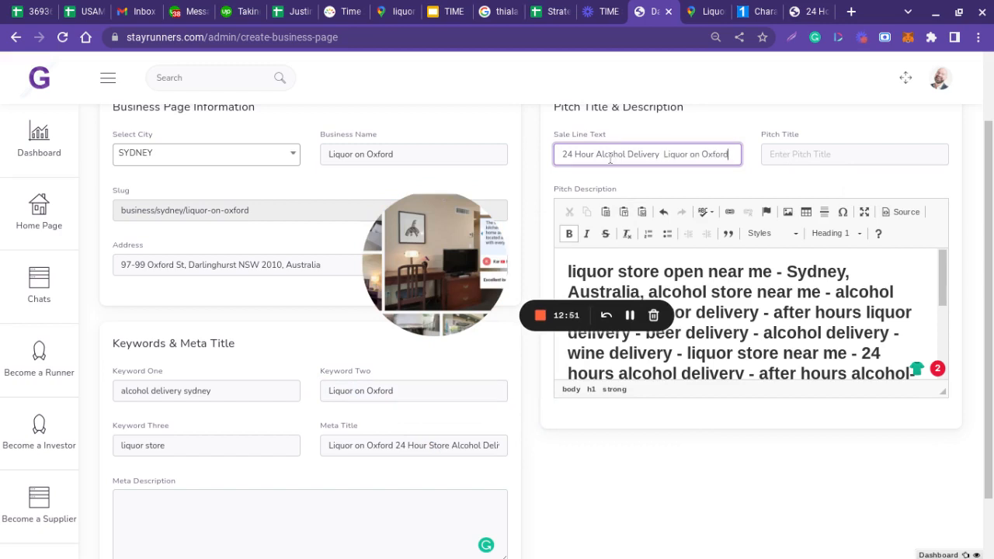
Enter "StayRunners Offers Sydney Australia Through Friends with Fridges 24 Hour Alcohol Delivery" as the Pitch Title
left_click(828, 159)
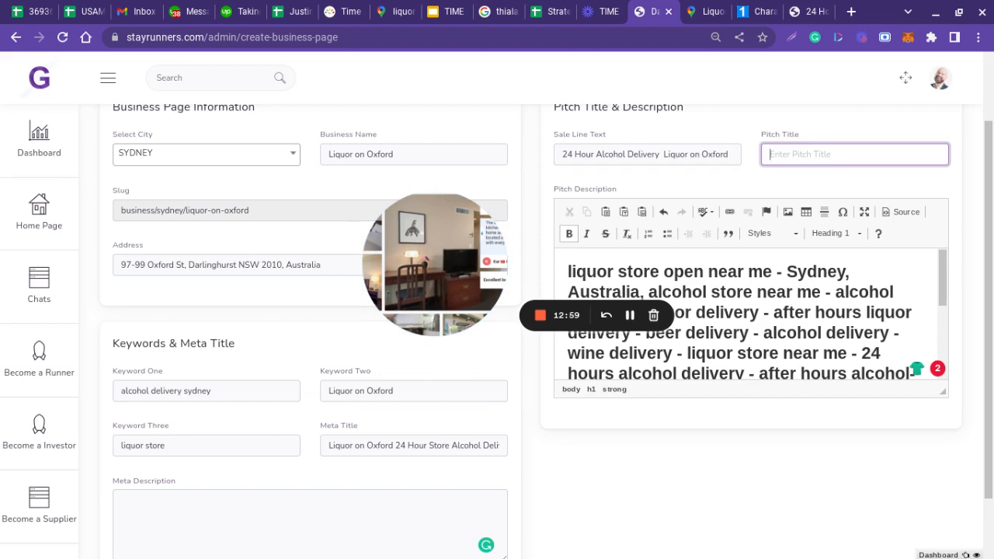
type("StayRunnersrs")
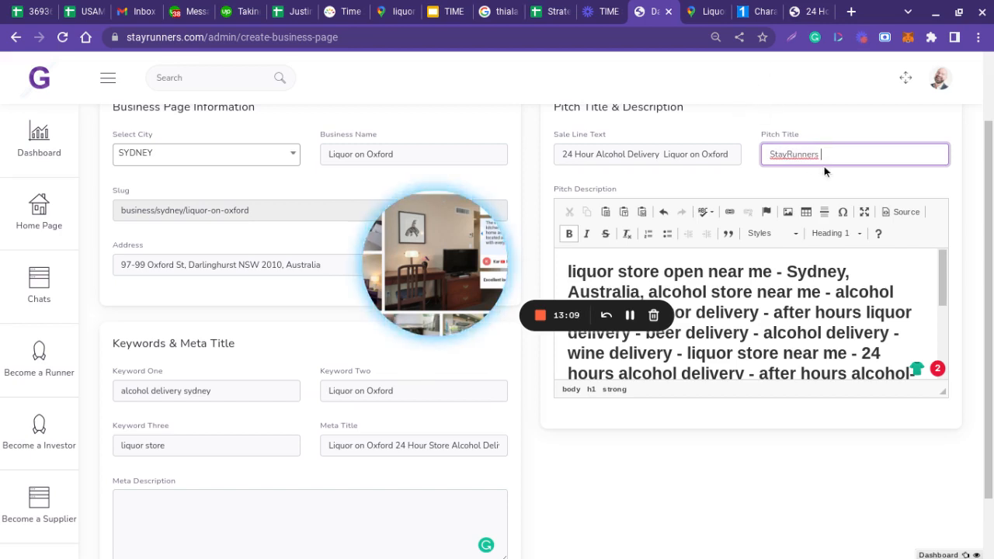
type("Offers ")
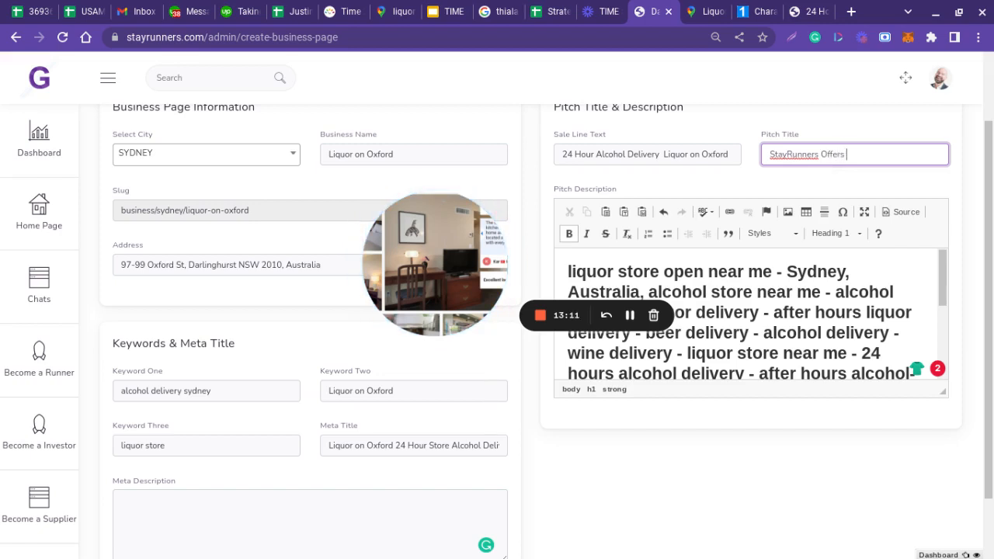
type("Sydney Australia Thruog")
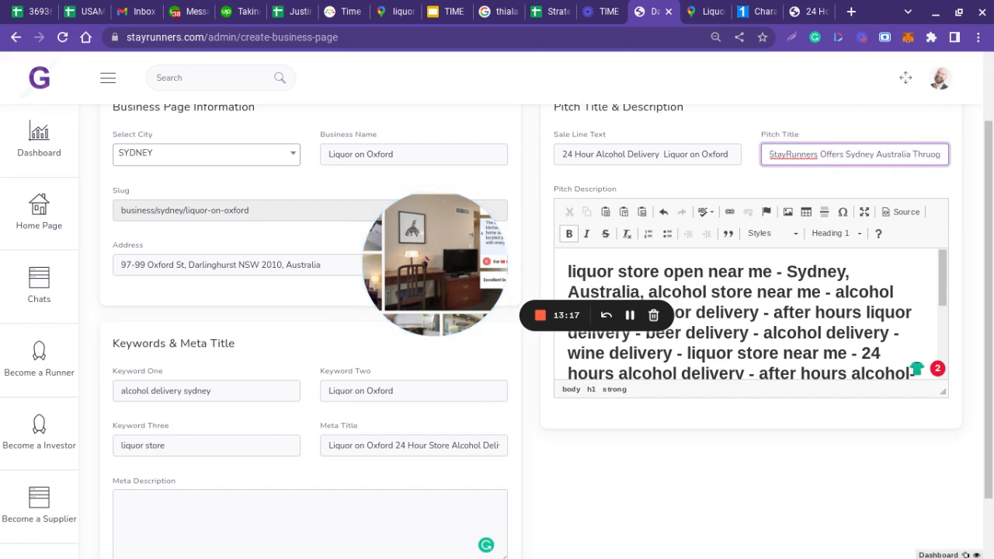
key("BackSpace")
key("BackSpace")
key("BackSpace")
type("ough Frie")
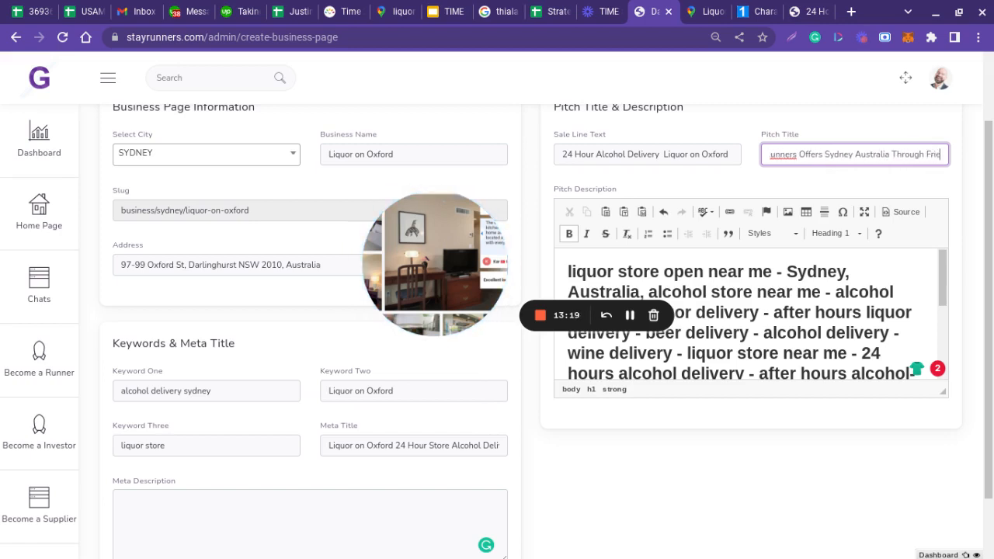
type("nds with Fridges 24")
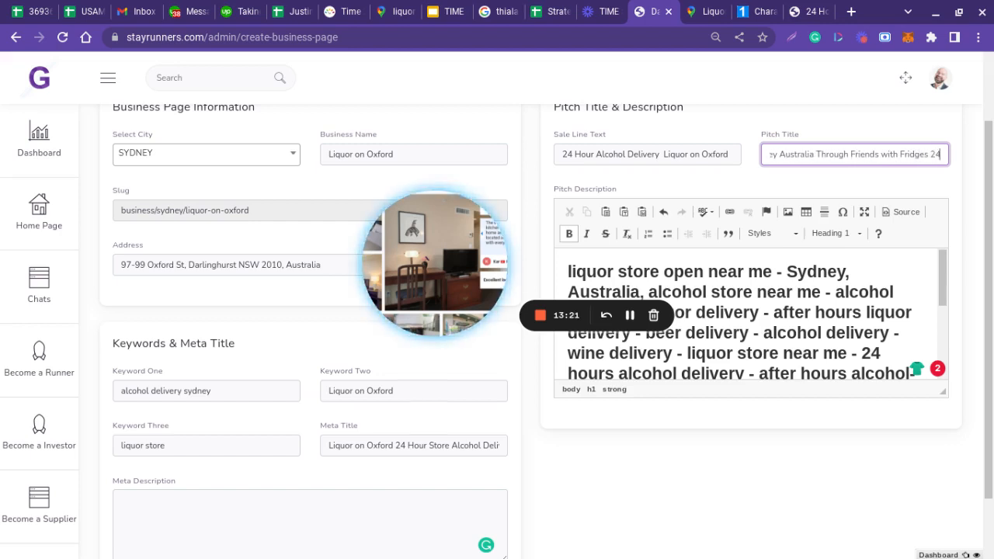
type(" Hour LA")
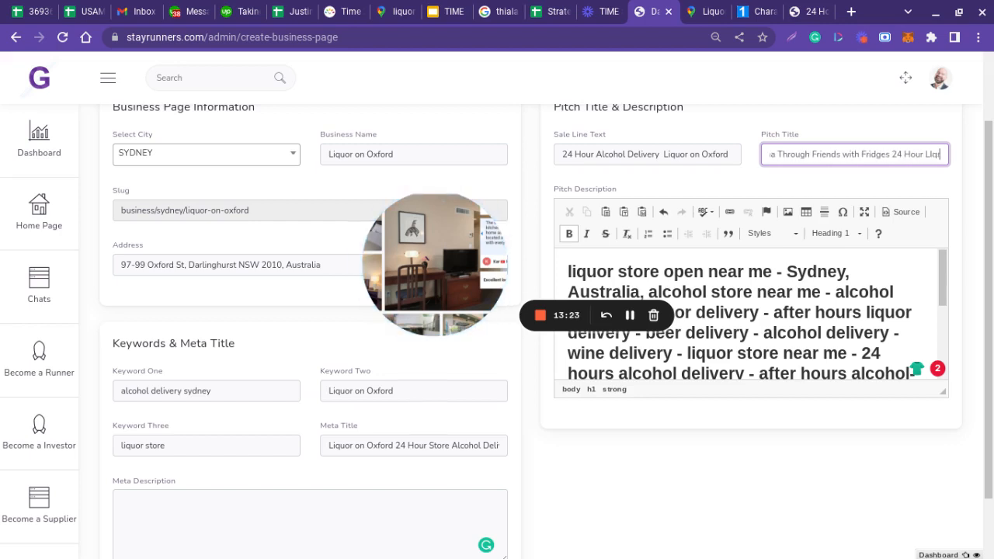
type("cohol Delivery")
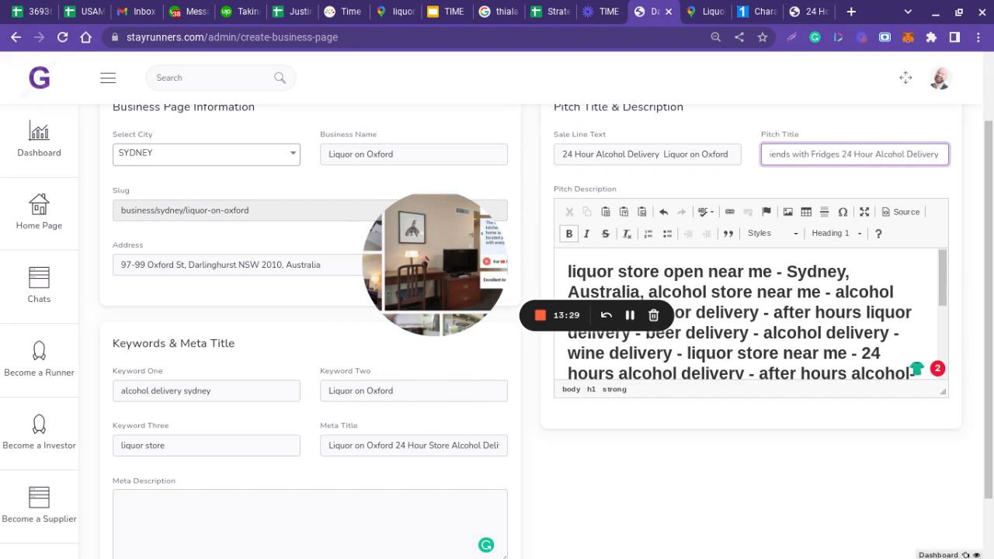
Extend the Pitch Title with "Pay On Delivery - Friends with Fridges"
type("ay")
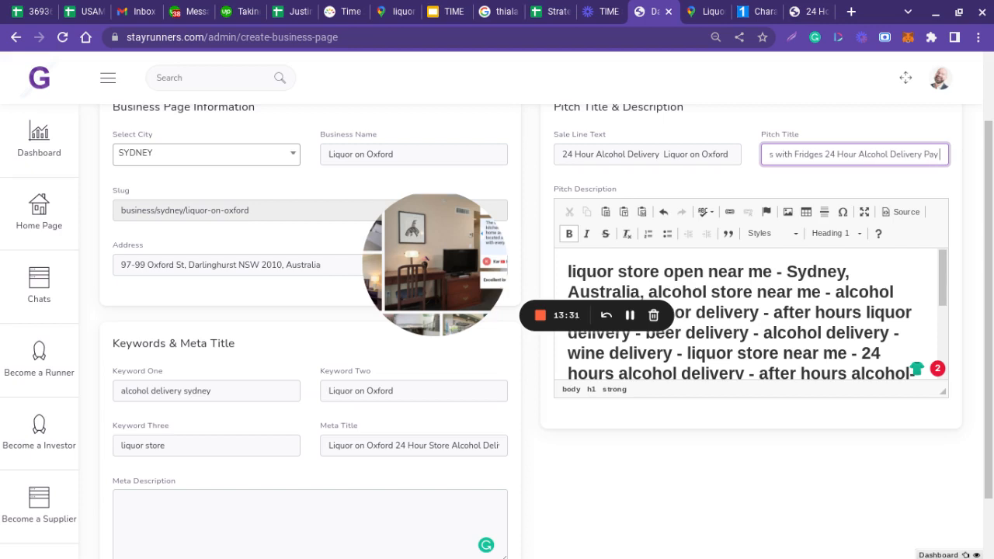
type(" On Delivery -")
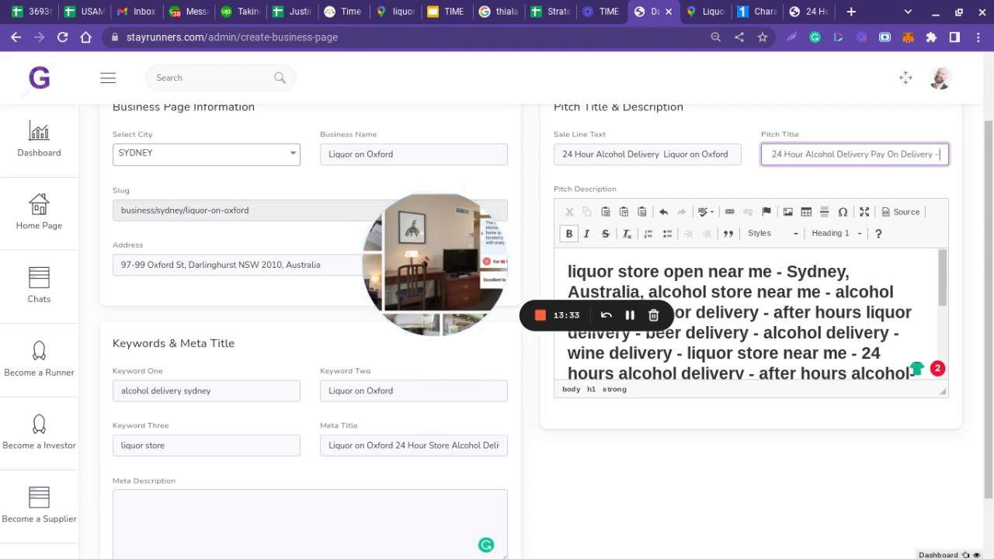
type(" Friends with")
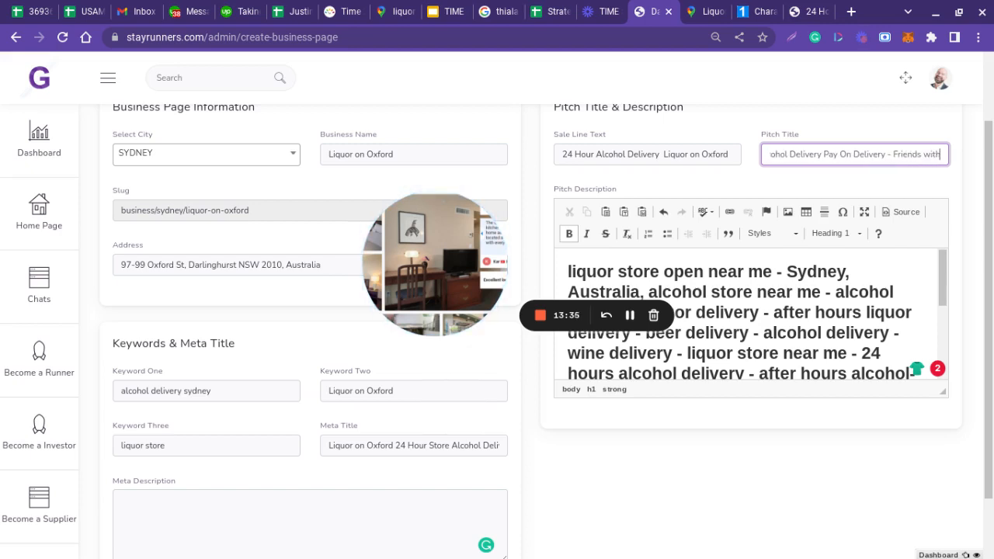
type(" Fiidges")
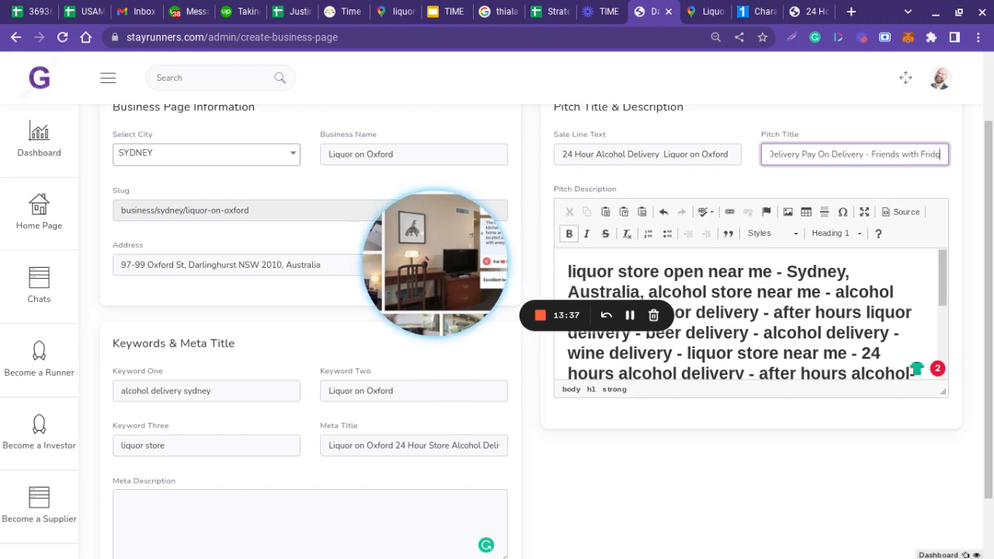
Begin the Meta Description with "StayRunners offers 24 Hour Alcohol Delivery to your Door"
scroll(548, 332, "down", 1)
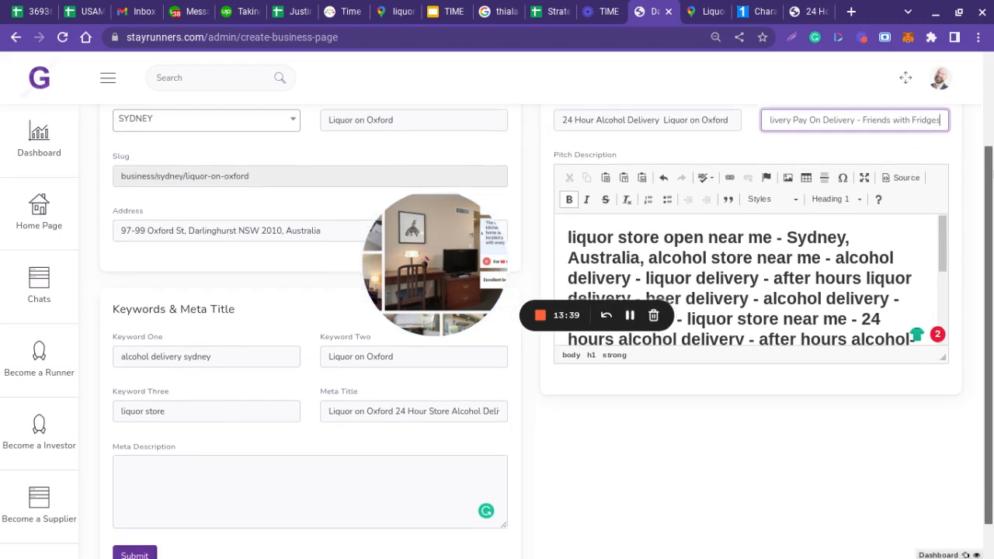
left_click_drag(992, 198, 992, 209)
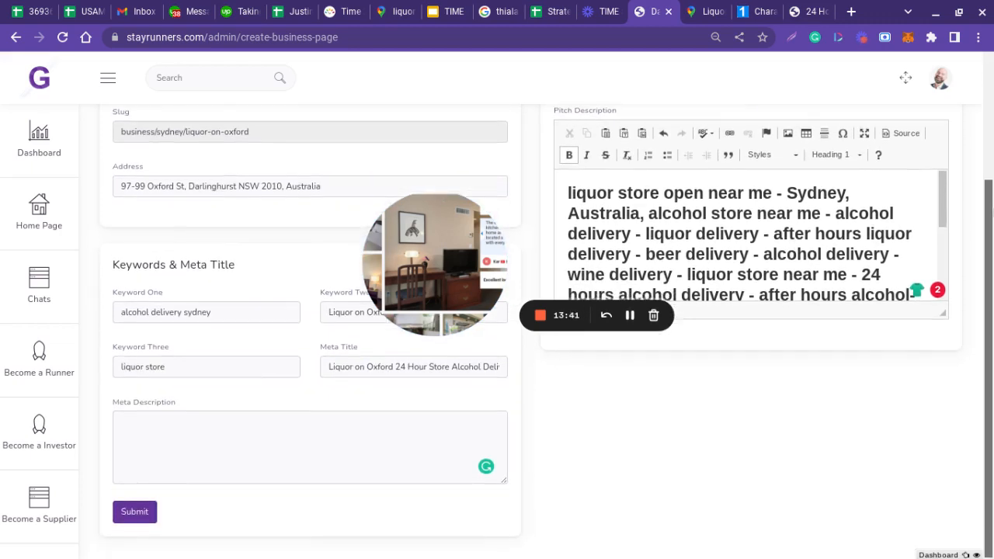
left_click(256, 444)
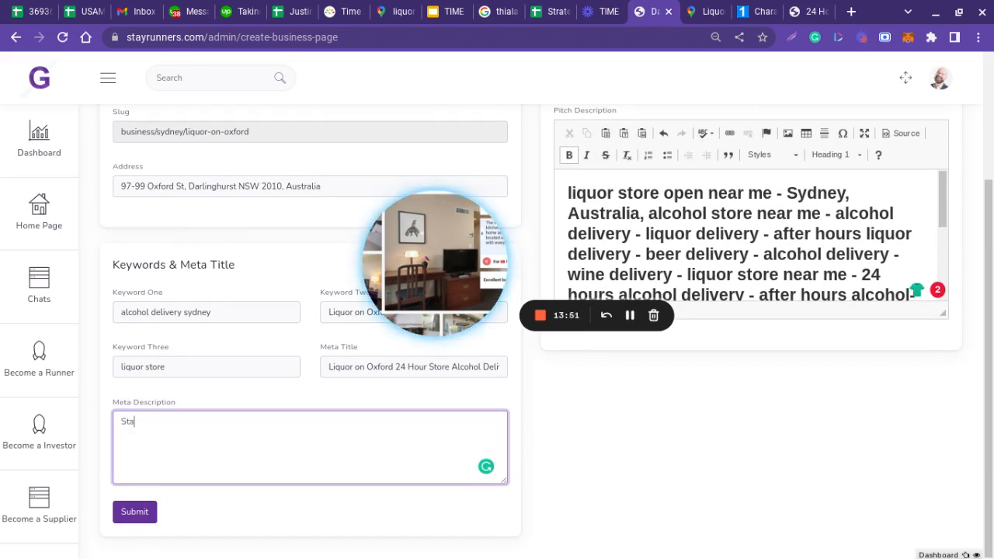
type("uners offe")
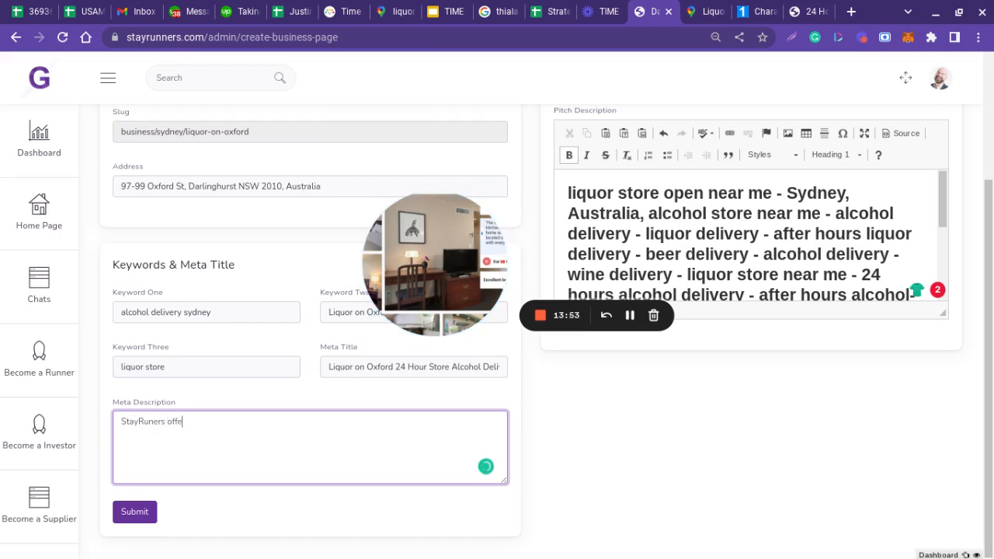
type("rs")
key("BackSpace")
key("BackSpace")
key("BackSpace")
type("offers 24 Hour Alcohol Delivery to your Door")
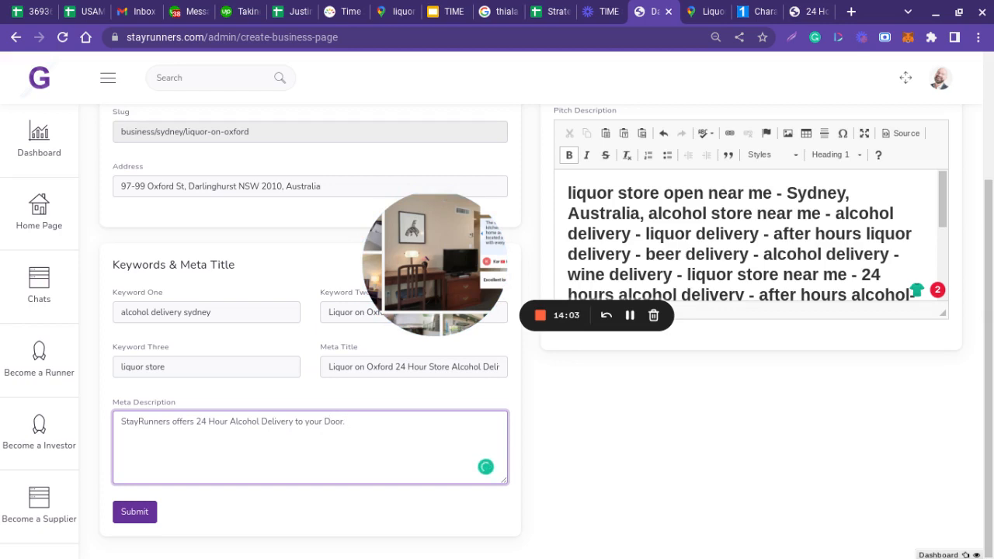
Continue the Meta Description with "Sydney Australia Gift for a Tip. Must be over legal Age, not intoxicated to Receive a Gift for a Tip."
type(". Sydney Australia Gift for a Ti")
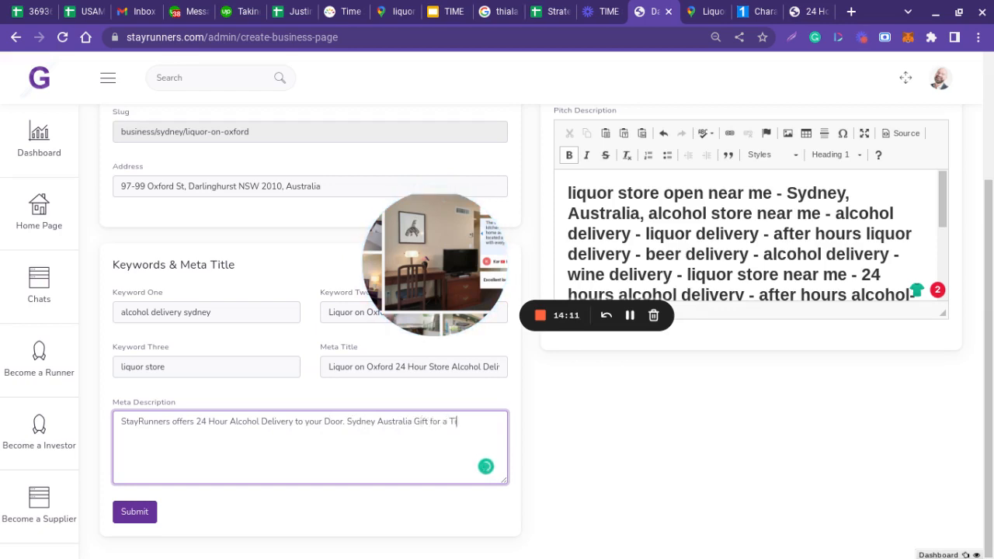
type("p. Must be over legal Age, not int")
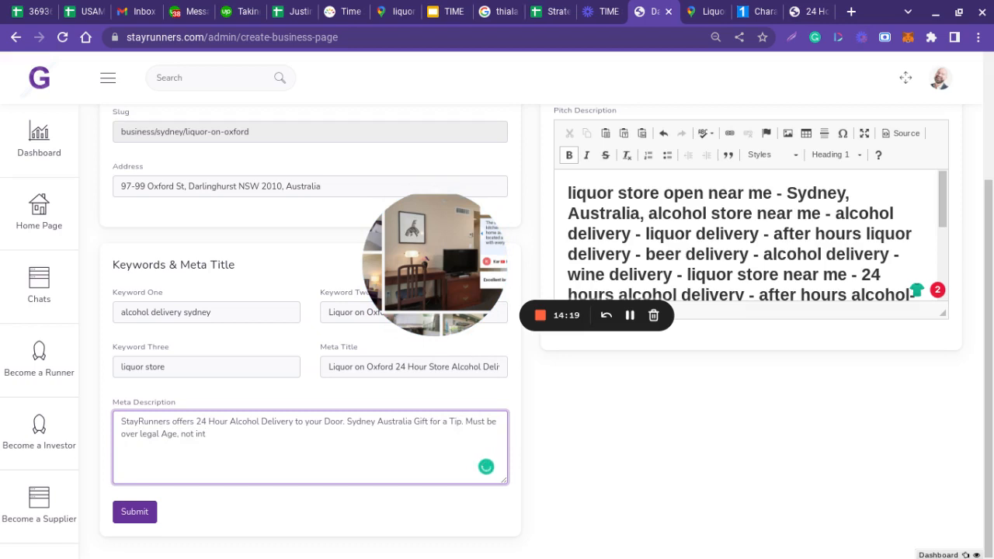
type("oxicated to Receive a Gift f")
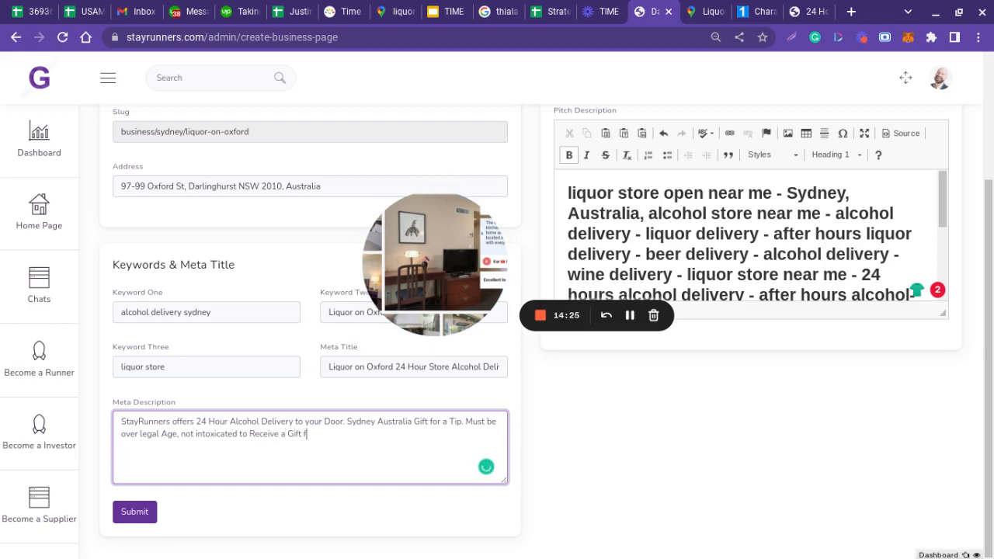
type("or a Tip. Best Bra")
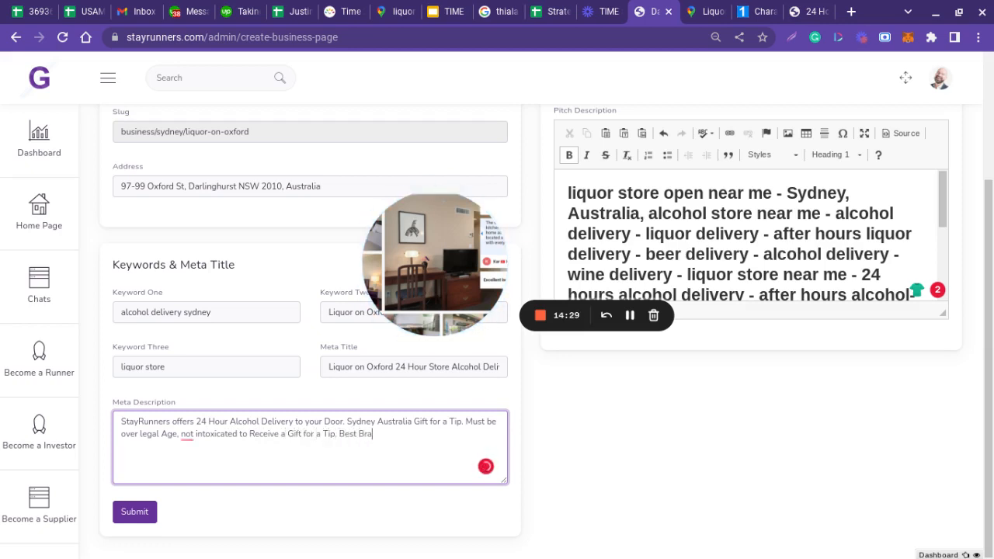
End the Meta Description with "Best Brands Beer, Wine, Vodka, Whiskey and more"
type("nds Beer, Wine")
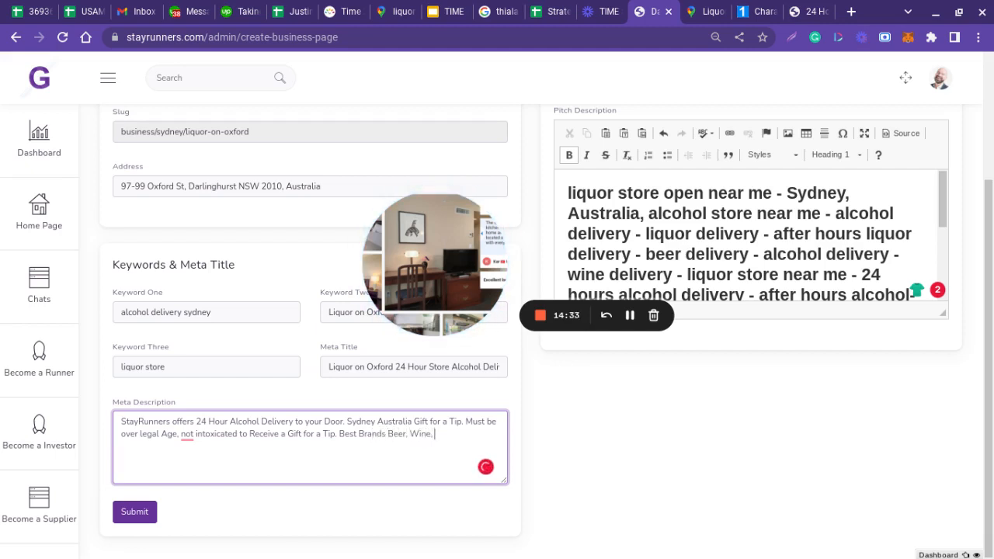
type(", Vodka, Whisk")
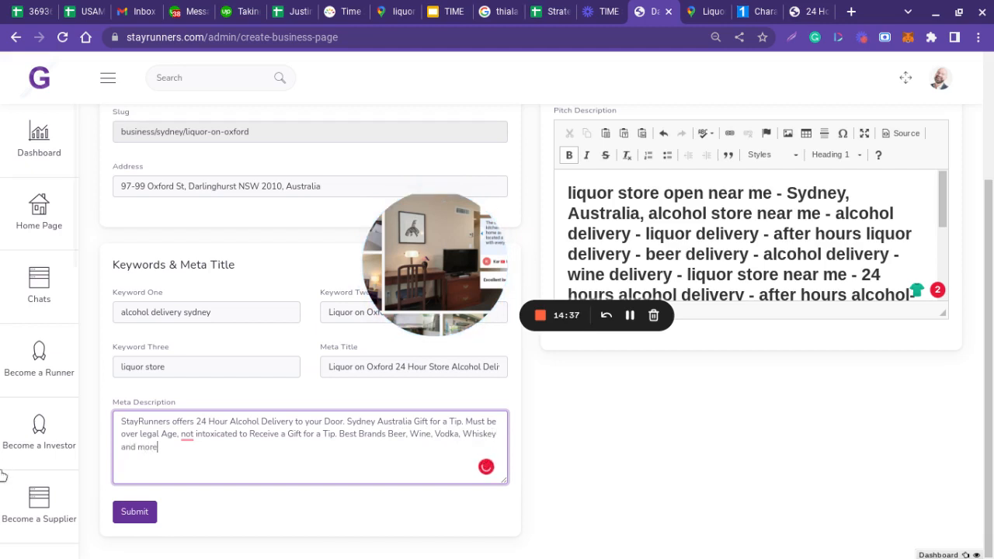
type("ey and more")
Copy the whole Meta Description into the lettercount.com character counter, replacing the old text, and count its characters
left_click_drag(163, 448, 100, 401)
key("ctrl+c")
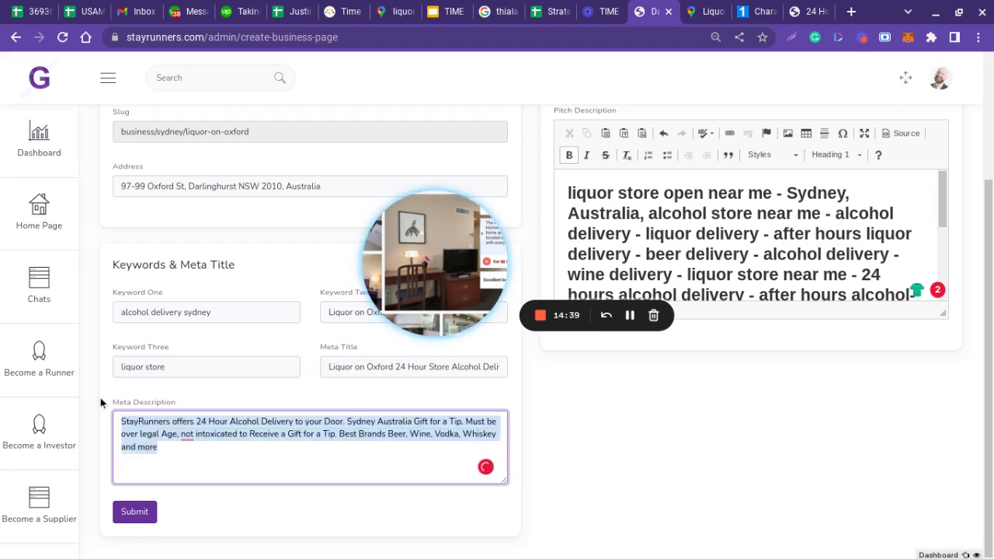
left_click(768, 18)
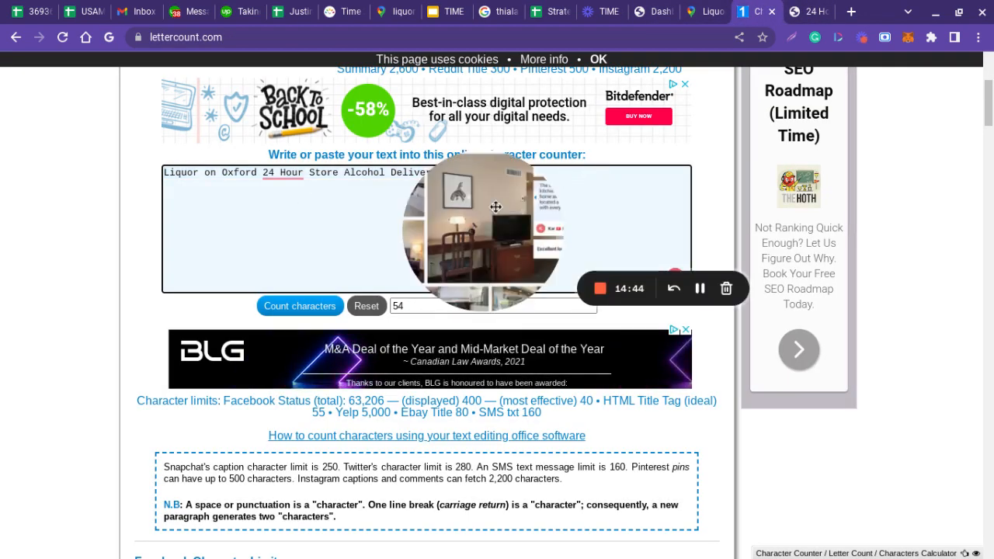
left_click_drag(495, 206, 574, 336)
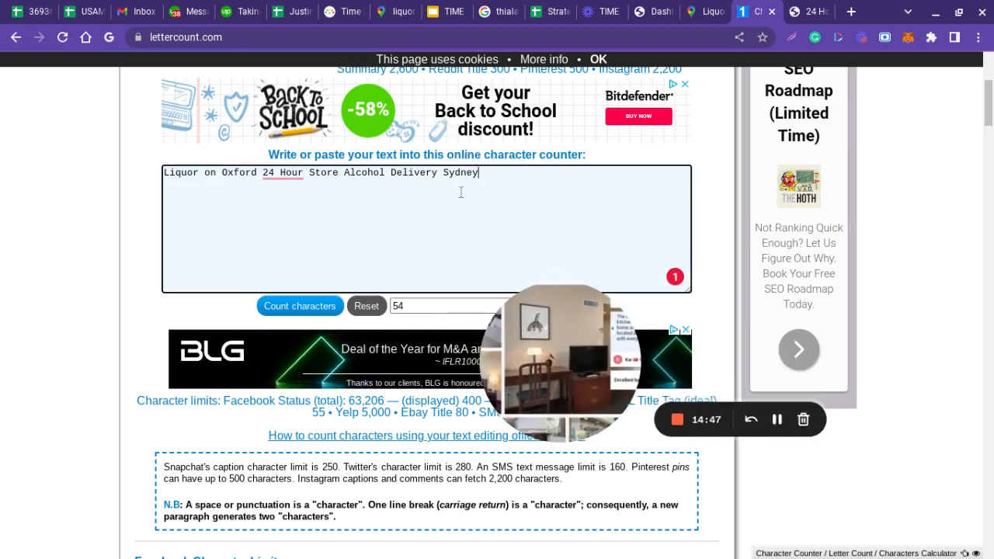
left_click_drag(461, 193, 151, 110)
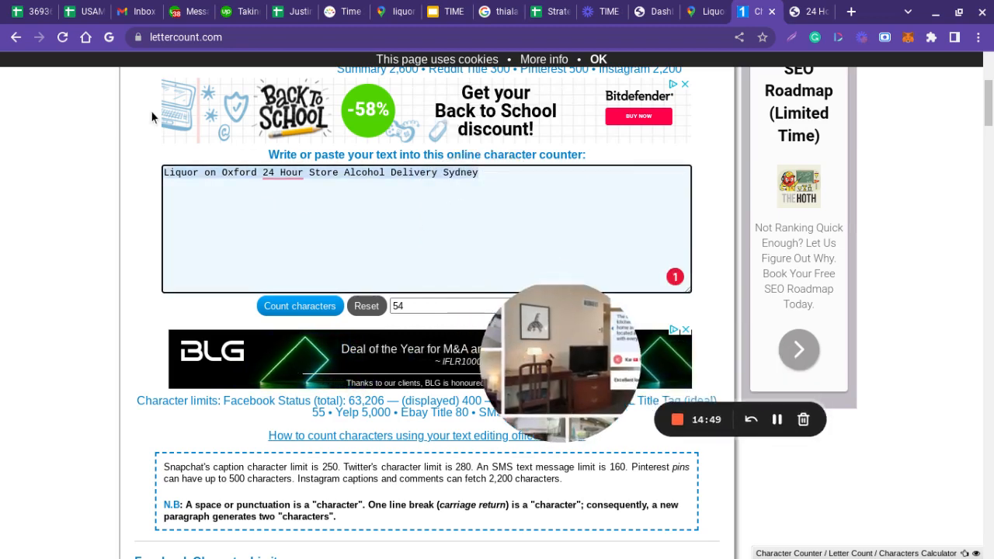
key("ctrl+v")
left_click(312, 305)
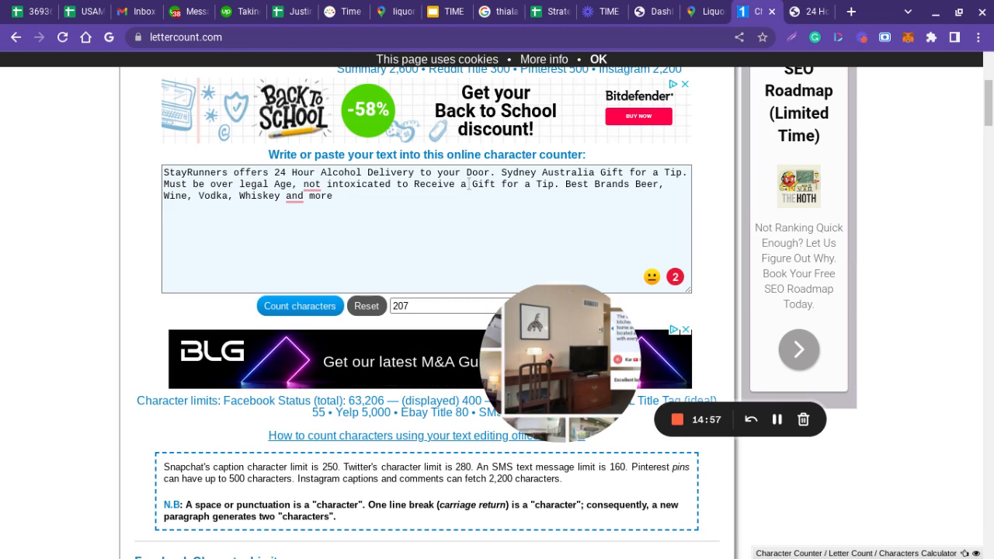
left_click_drag(499, 172, 600, 173)
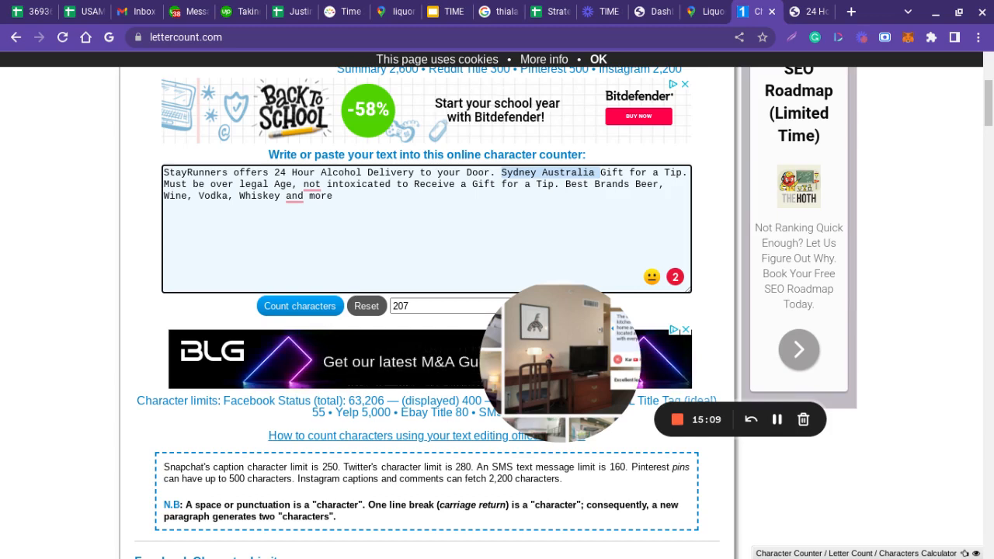
double_click(603, 174)
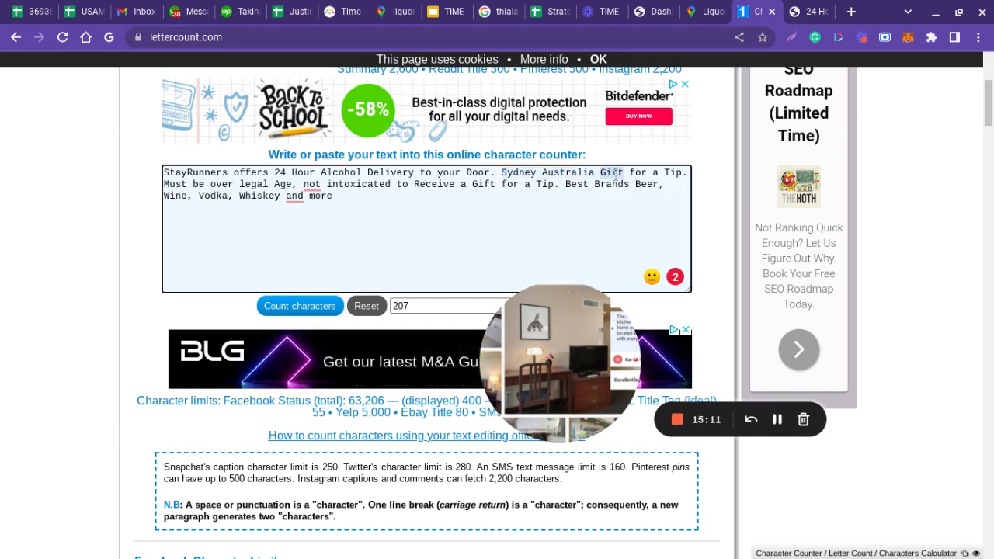
left_click(617, 175)
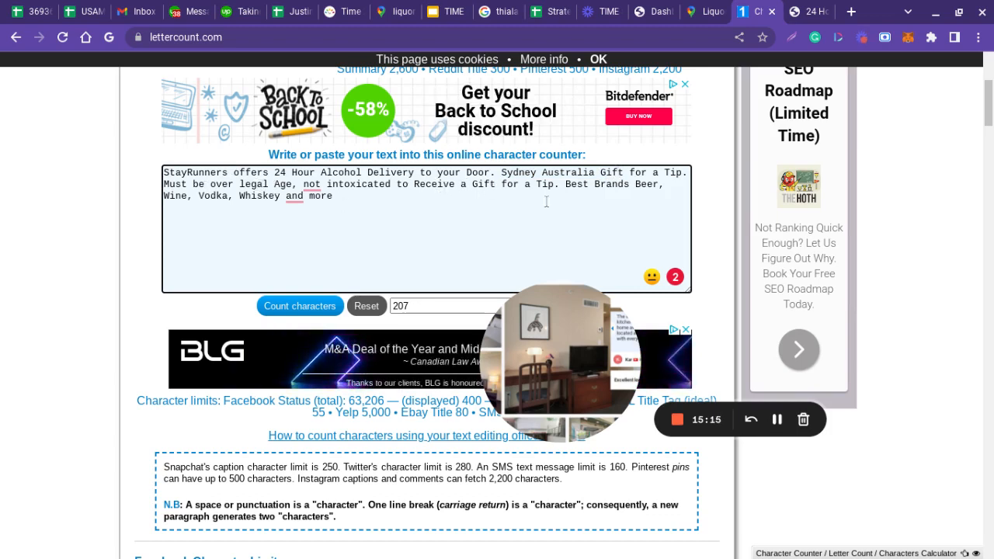
Replace "to Receive a Gift for a Tip." after "not intoxicated" with a period and space, and recount the characters
left_click_drag(563, 184, 394, 188)
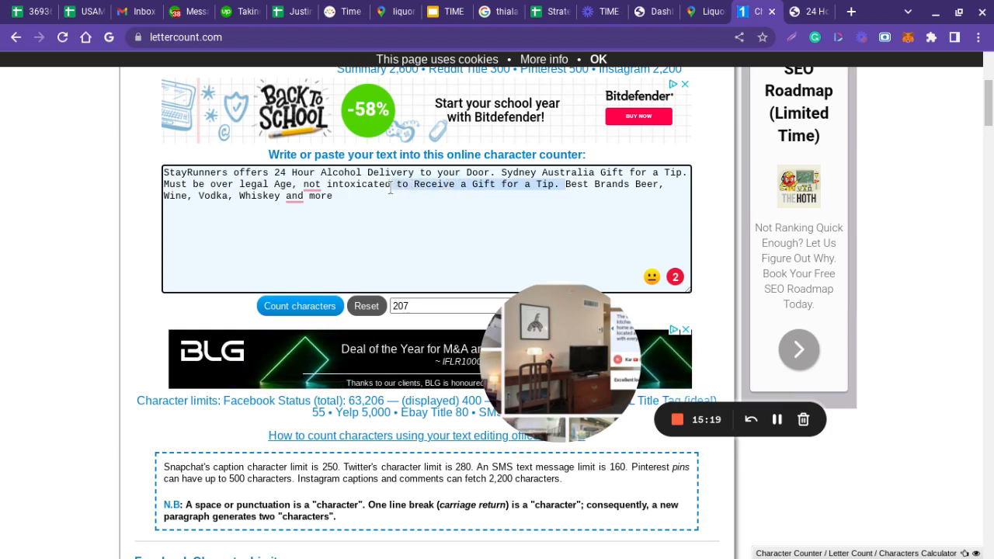
type(".")
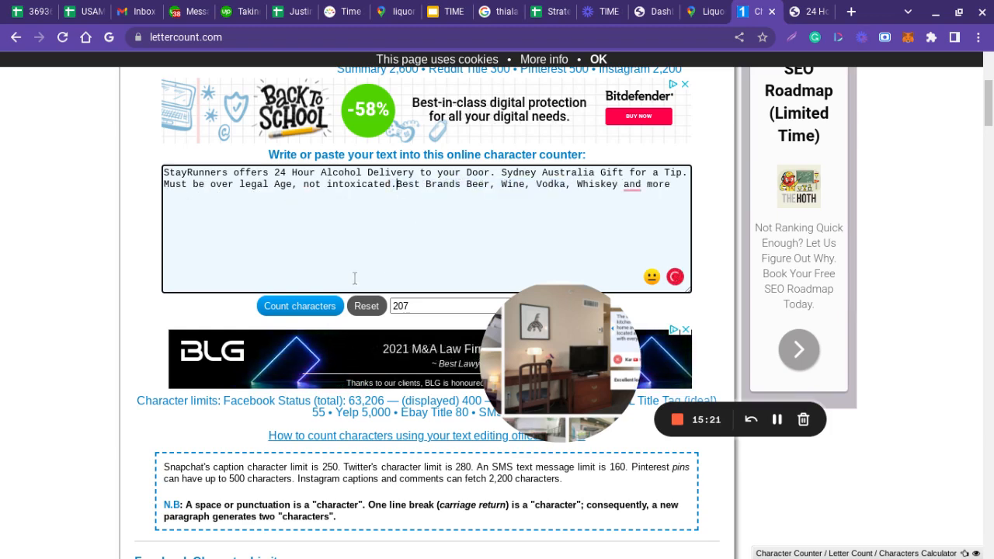
left_click(329, 307)
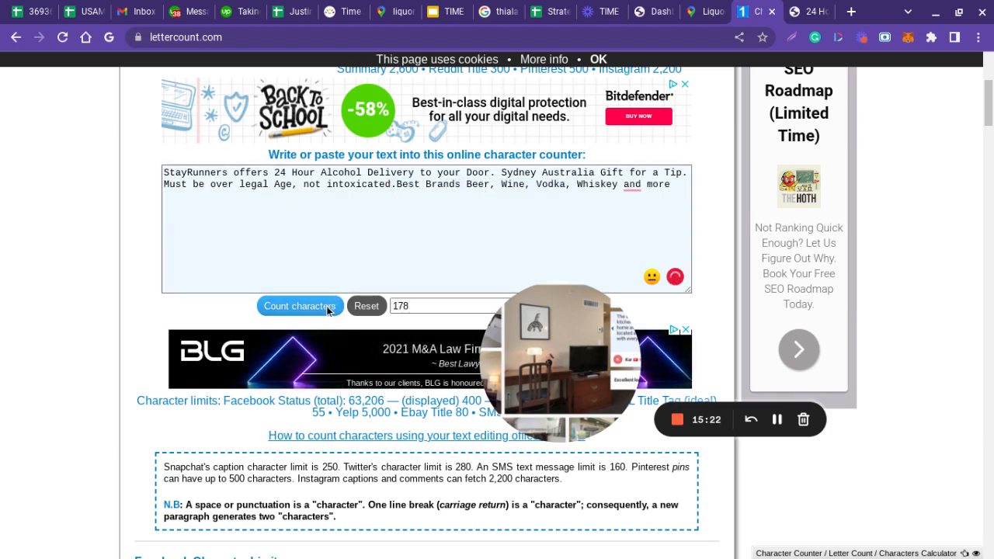
left_click(396, 186)
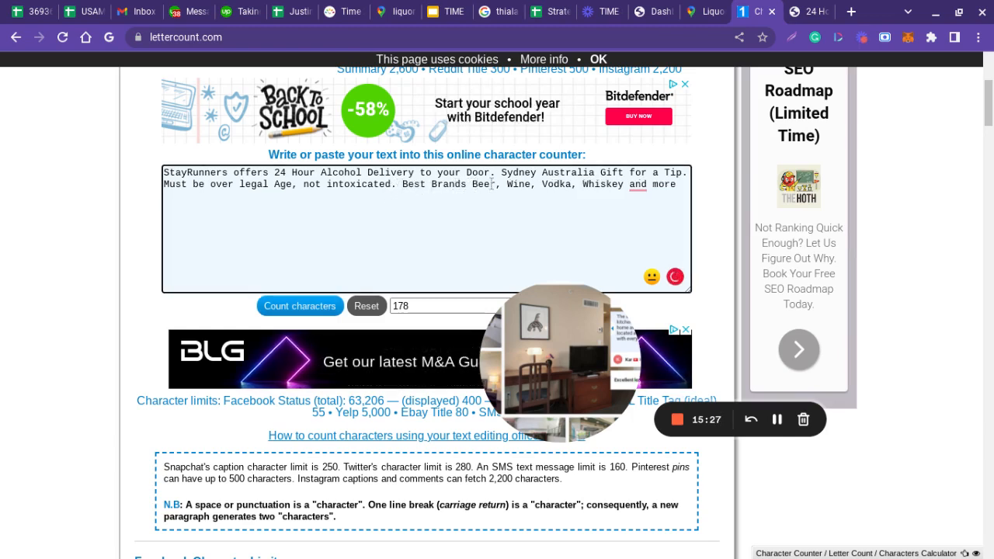
Insert "Fast" before "Alcohol Delivery", delete "to your Door", and recount the characters
mouse_move(628, 187)
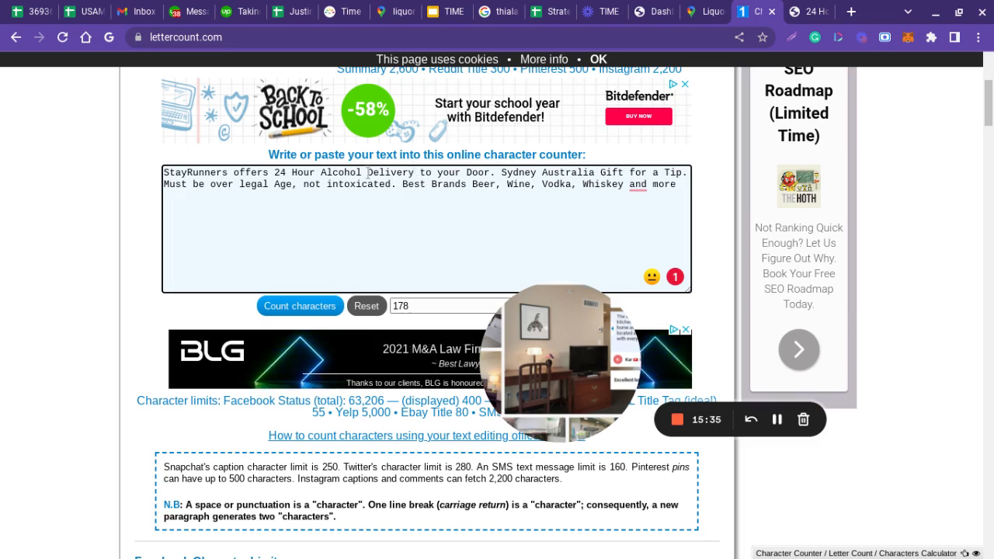
left_click(322, 173)
type("Fast")
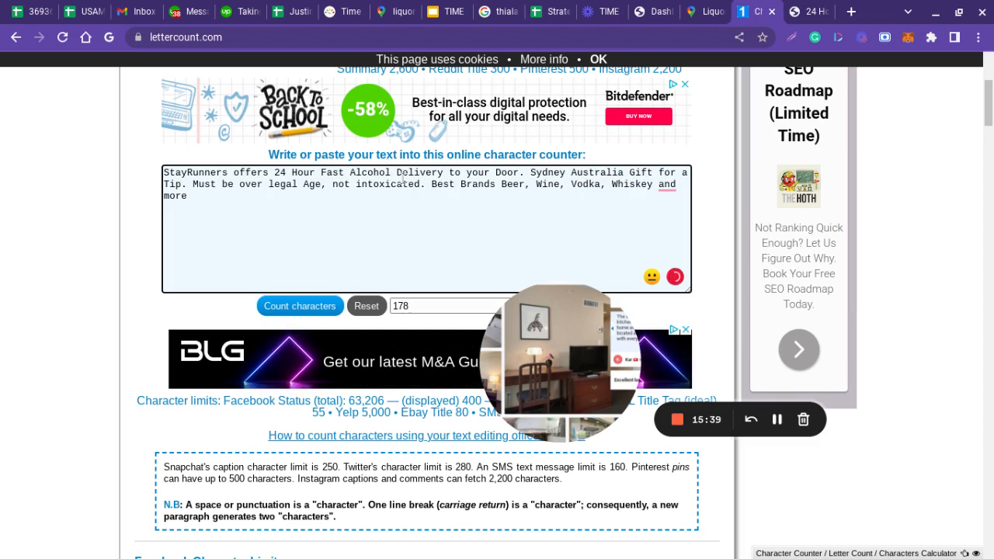
left_click_drag(444, 175, 526, 178)
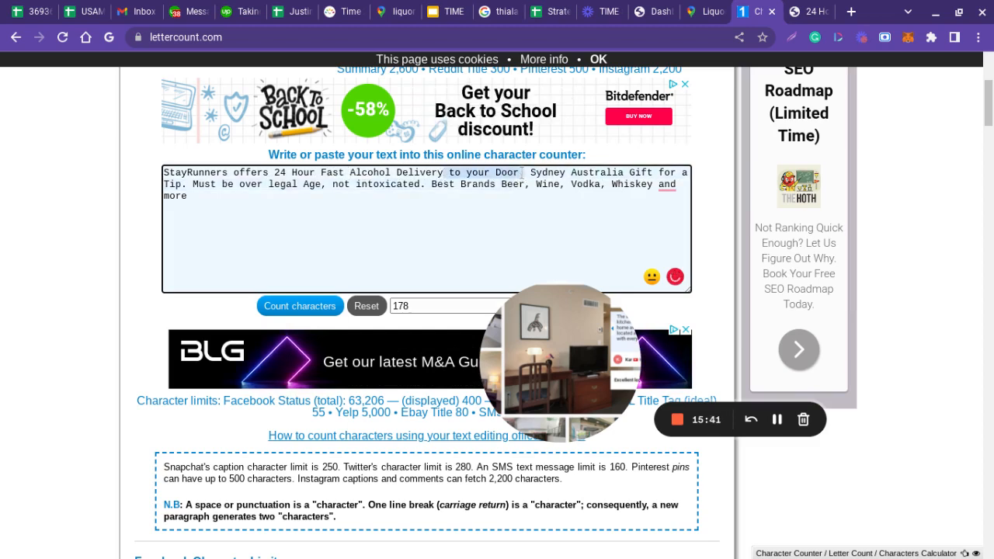
key("BackSpace")
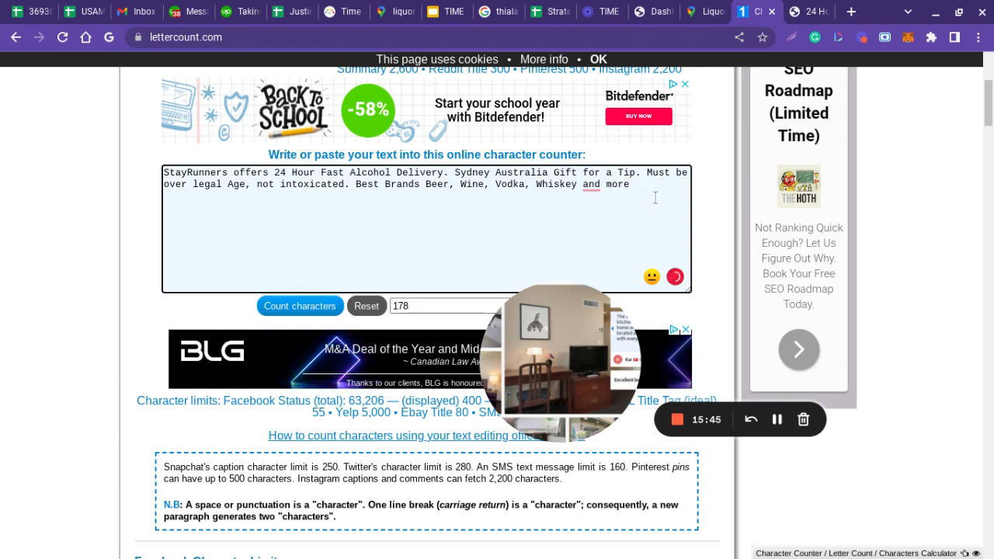
left_click(323, 307)
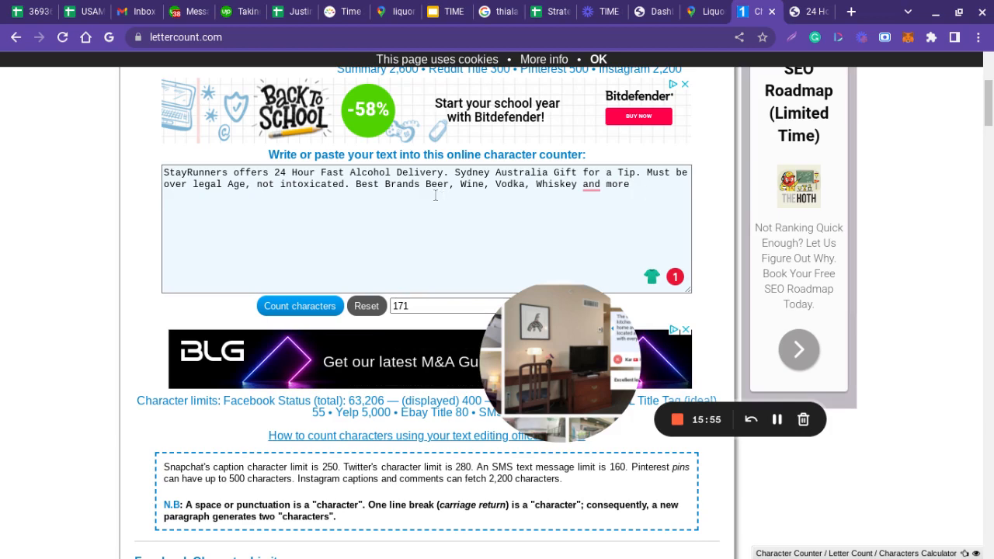
Delete "Best Brands" before "Beer" in the counter text and recount the characters
left_click_drag(357, 184, 426, 186)
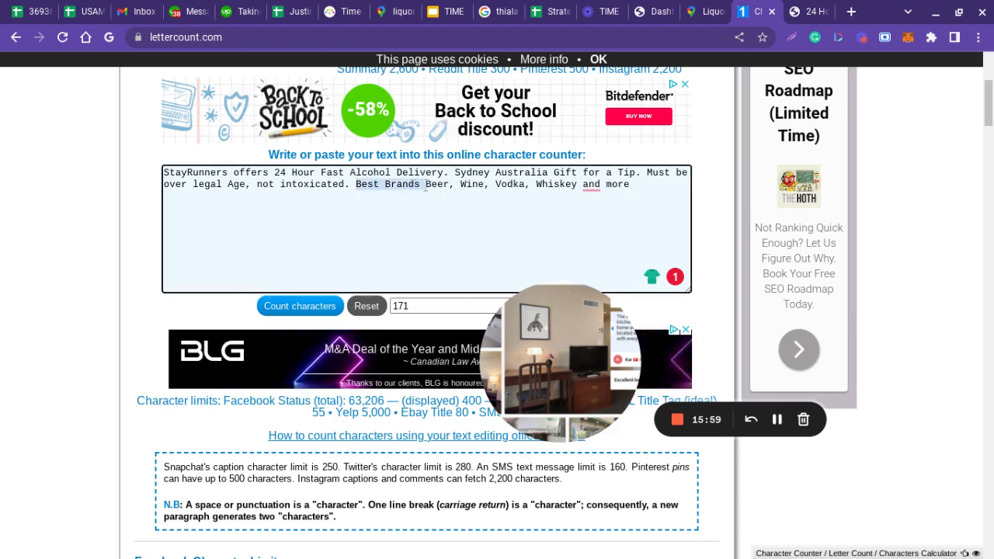
key("BackSpace")
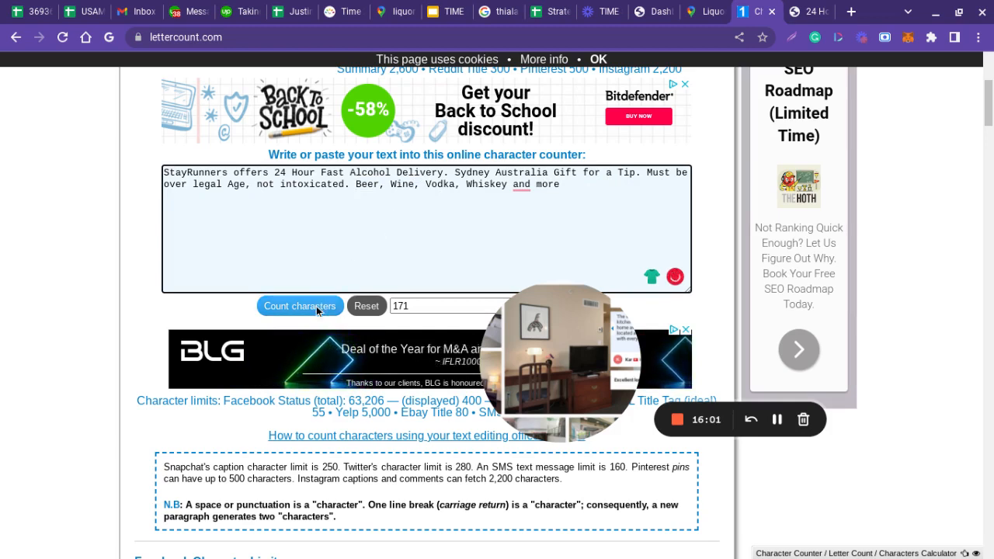
left_click(317, 310)
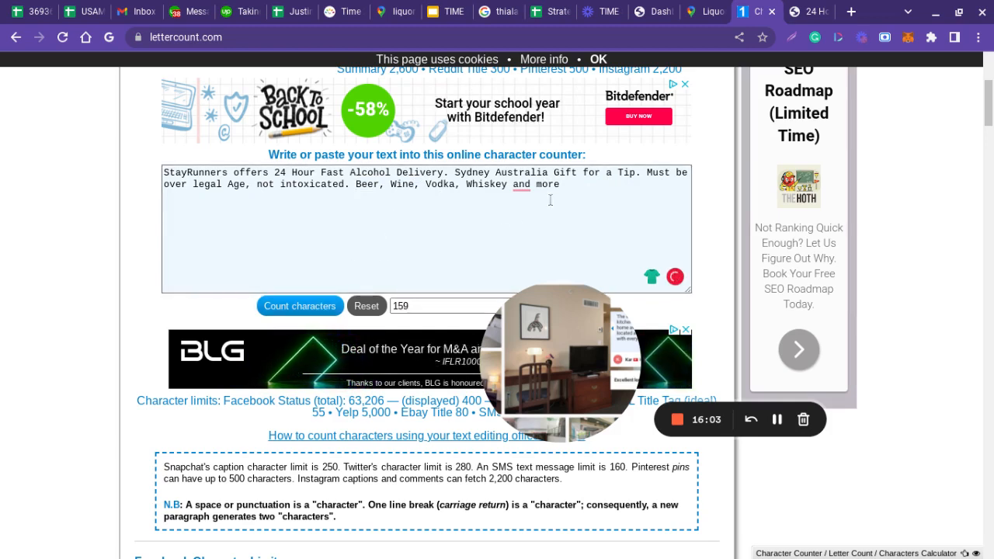
Copy the shortened text from the character counter into the business page's Meta Description, replacing the whole old description
left_click(575, 184)
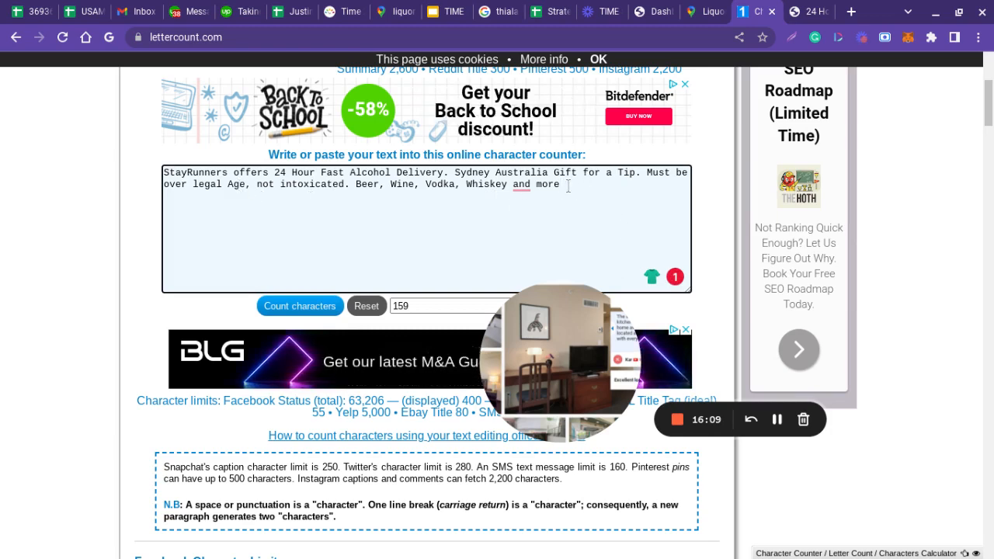
left_click_drag(568, 187, 252, 146)
key("ctrl+c")
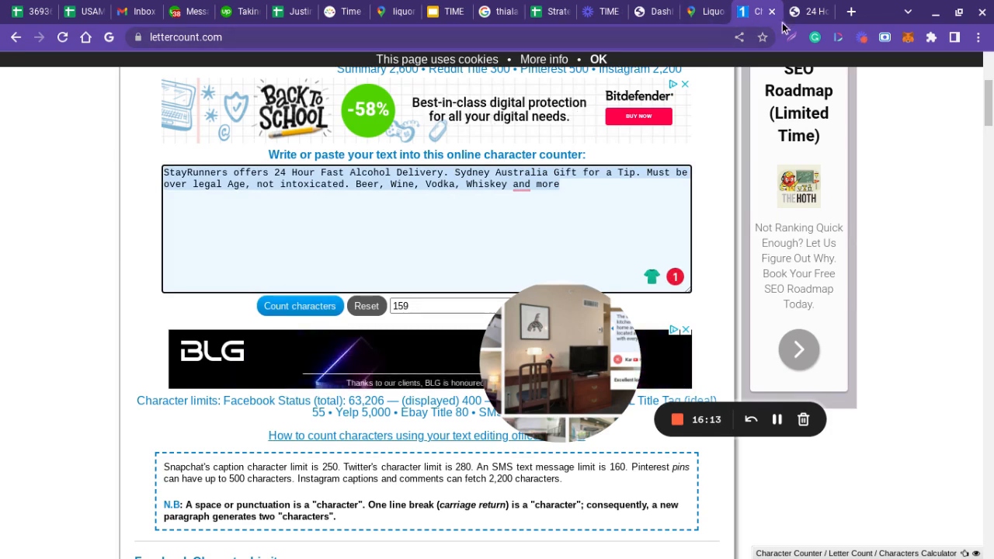
left_click(804, 14)
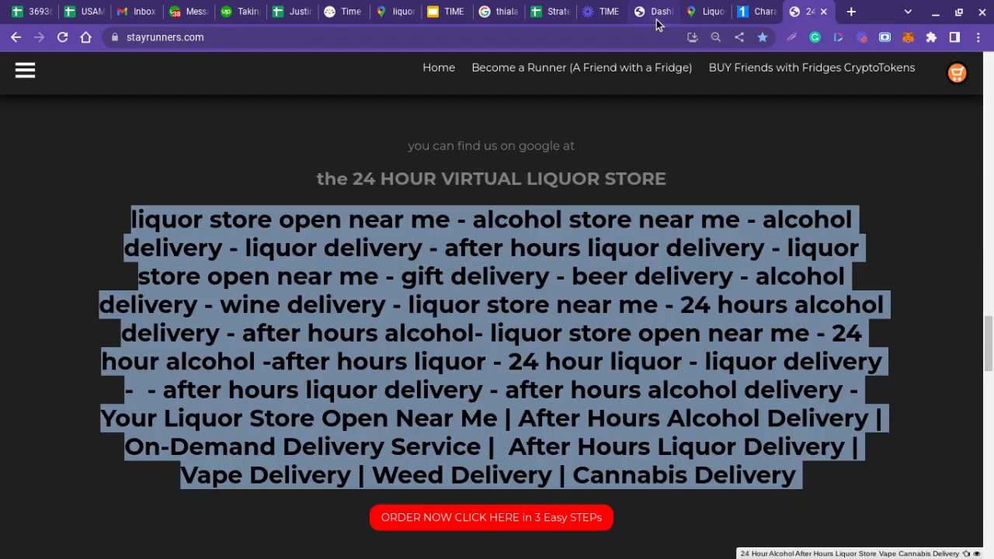
left_click(656, 22)
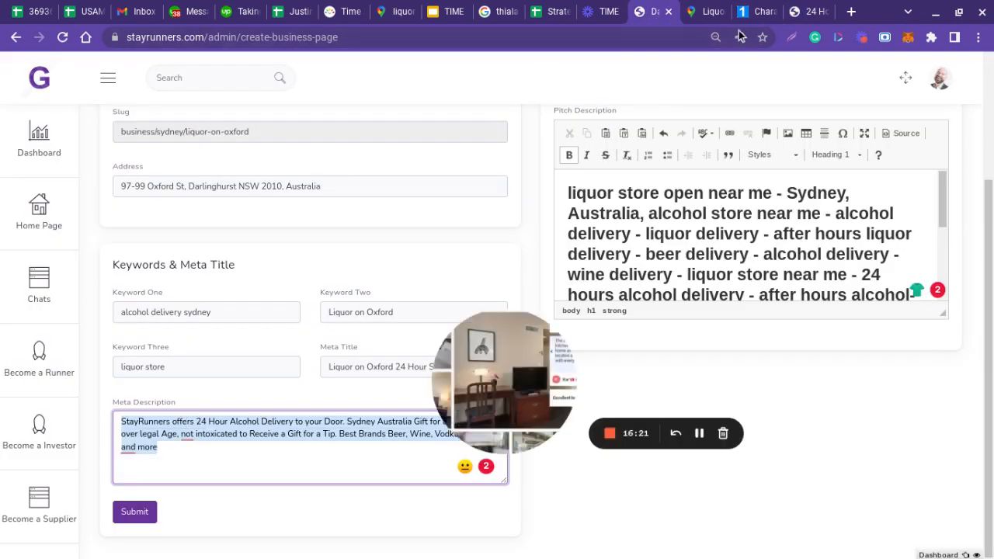
left_click(759, 14)
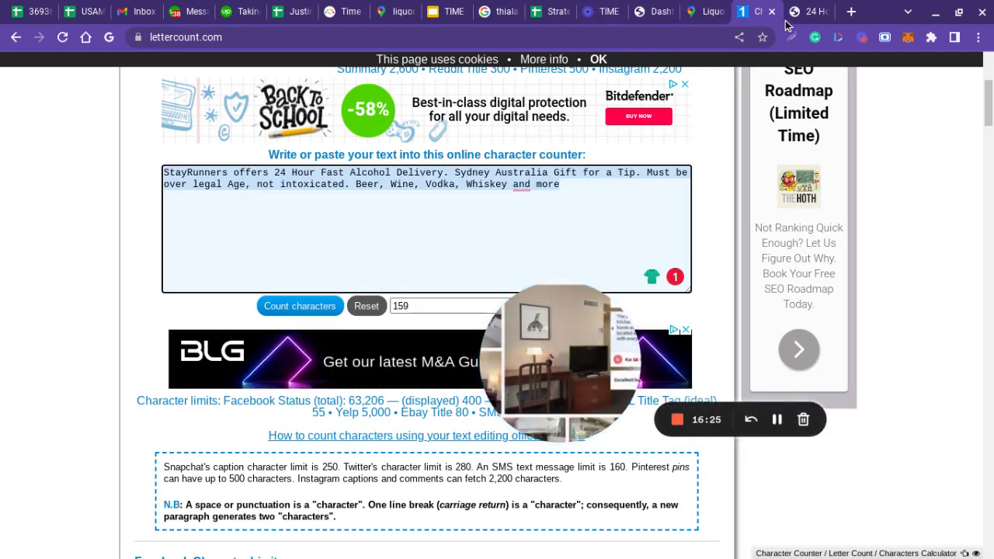
left_click(668, 11)
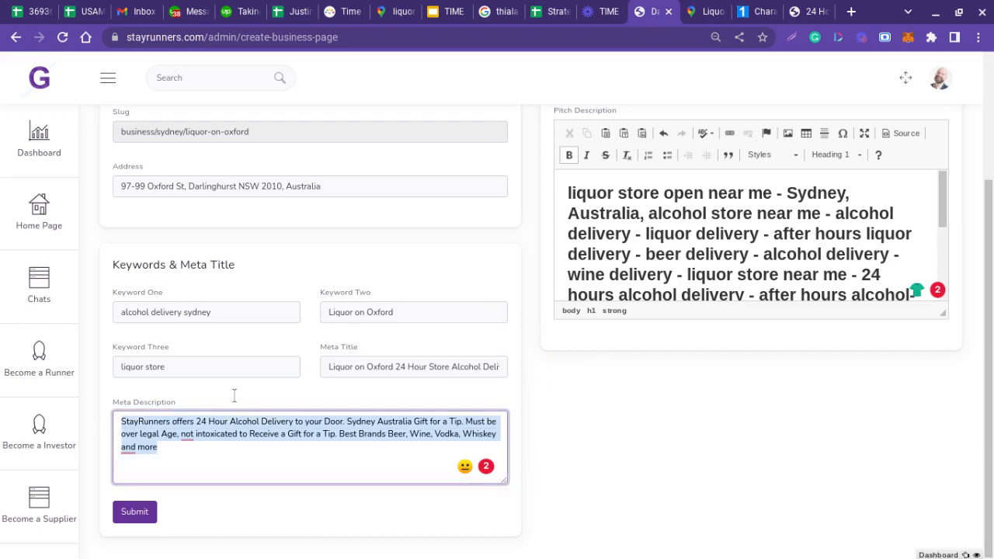
left_click(178, 452)
left_click_drag(177, 452, 118, 417)
key("ctrl+v")
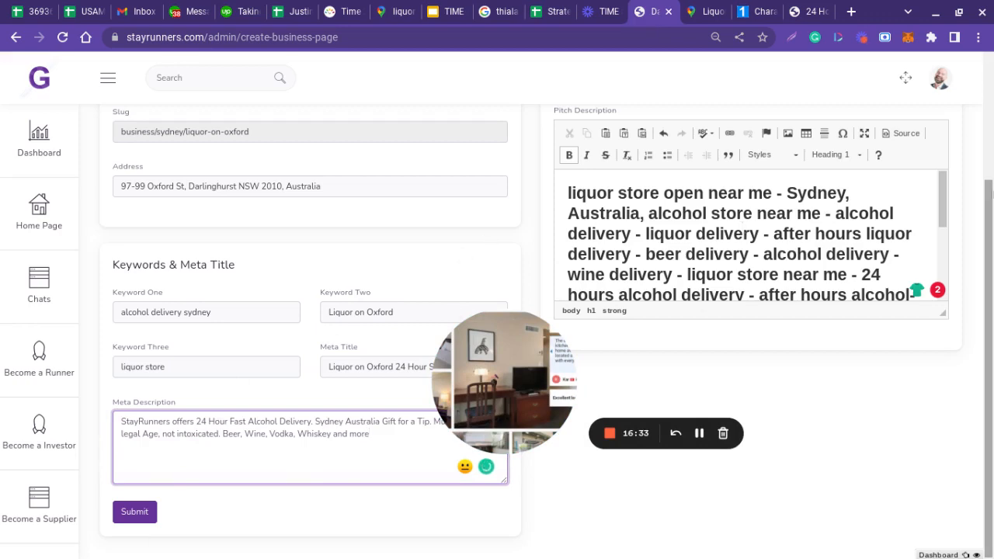
Review the filled-in business page form for Liquor on Oxford and submit it
left_click_drag(986, 206, 970, 162)
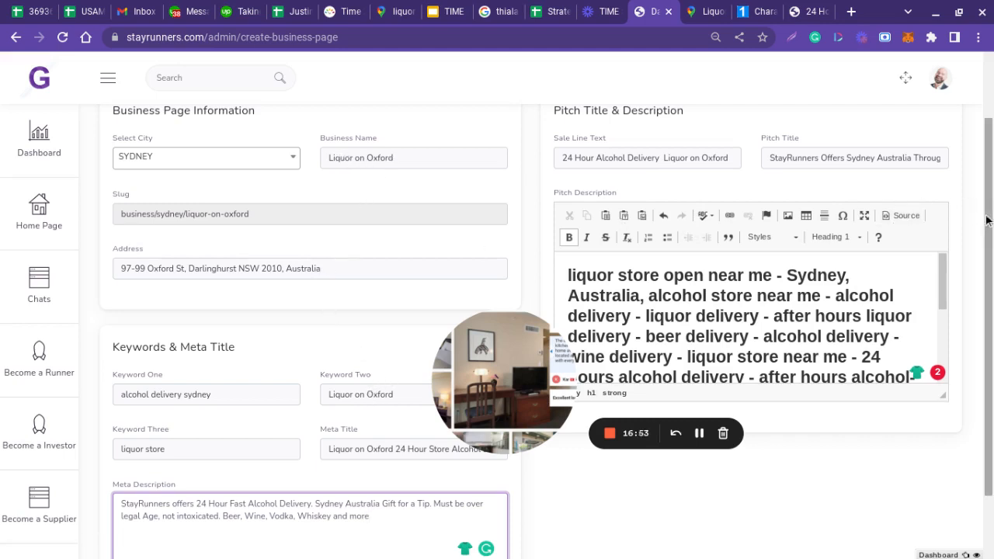
left_click_drag(990, 228, 992, 298)
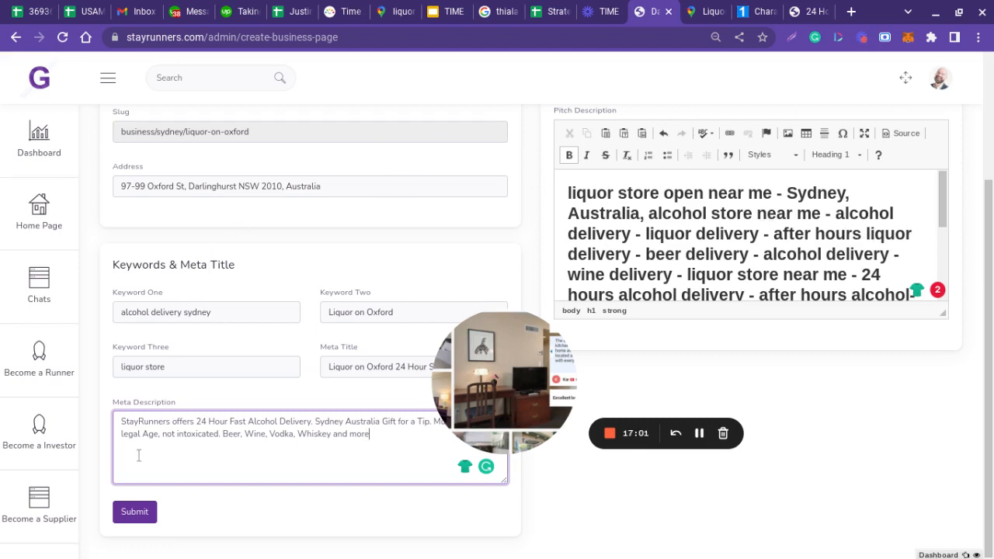
left_click(132, 518)
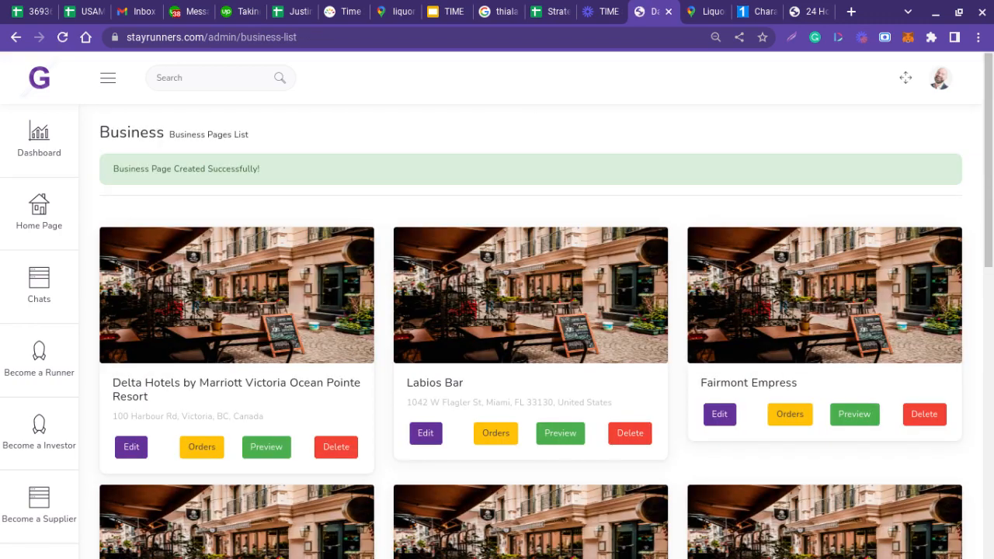
Search the business pages list for "oxford" and open the preview of the Liquor on Oxford page
left_click(193, 82)
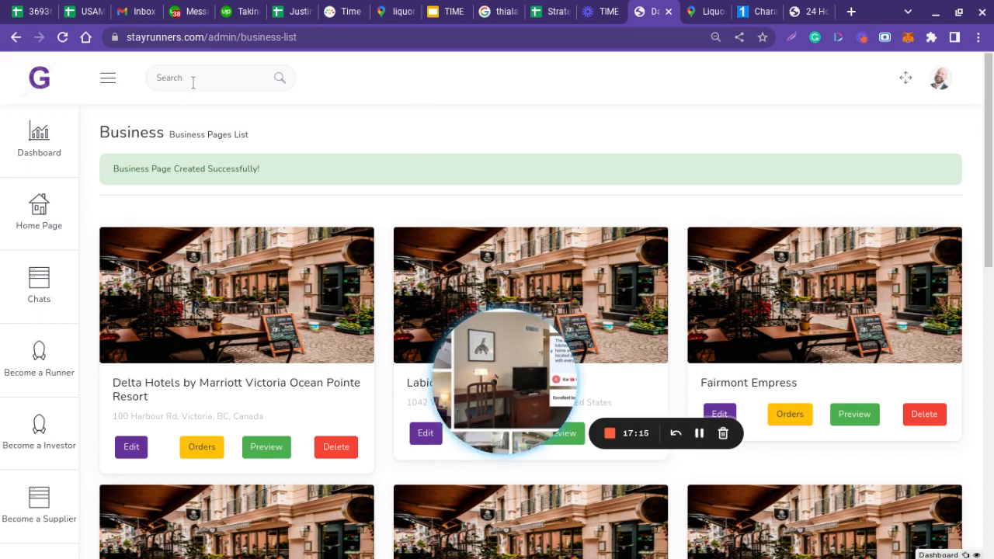
type("ox")
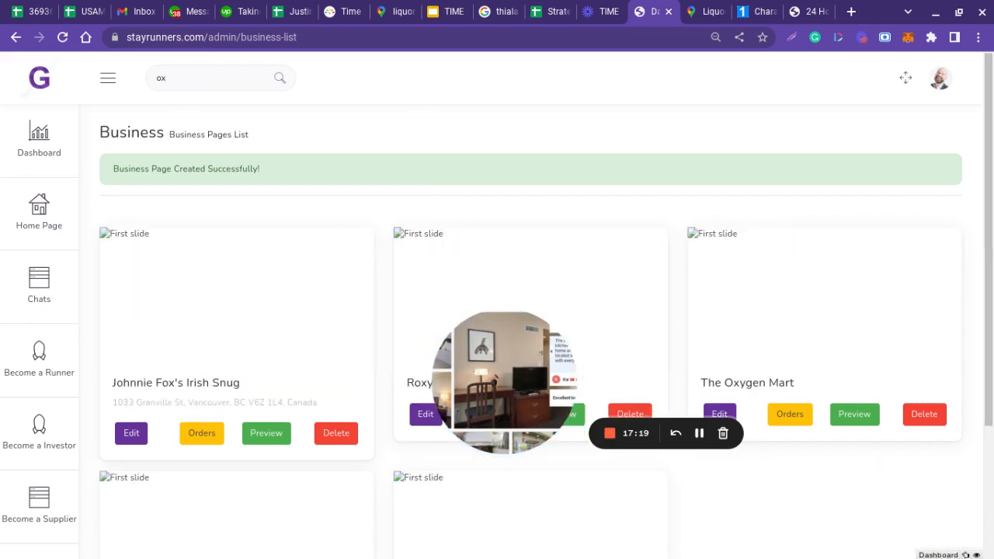
type("fo")
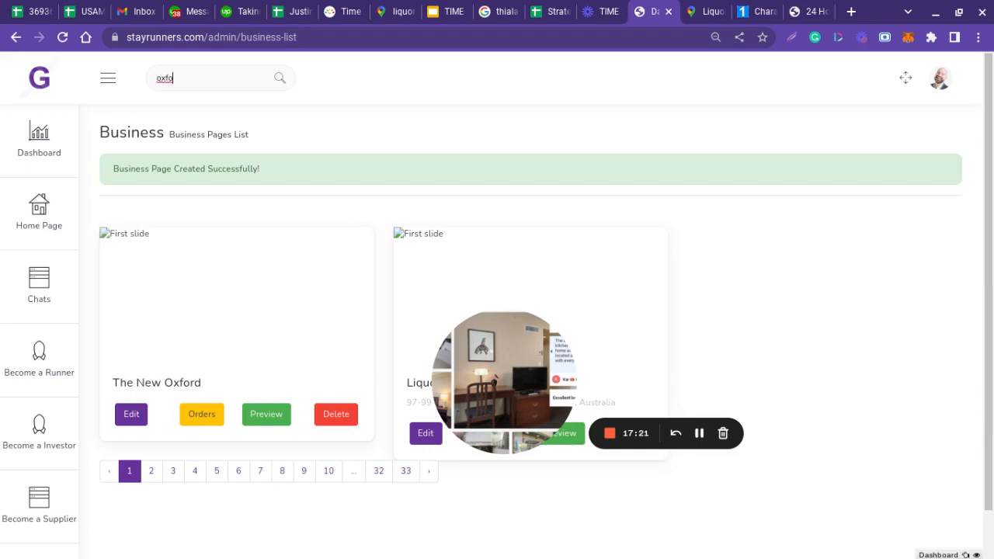
type("rd")
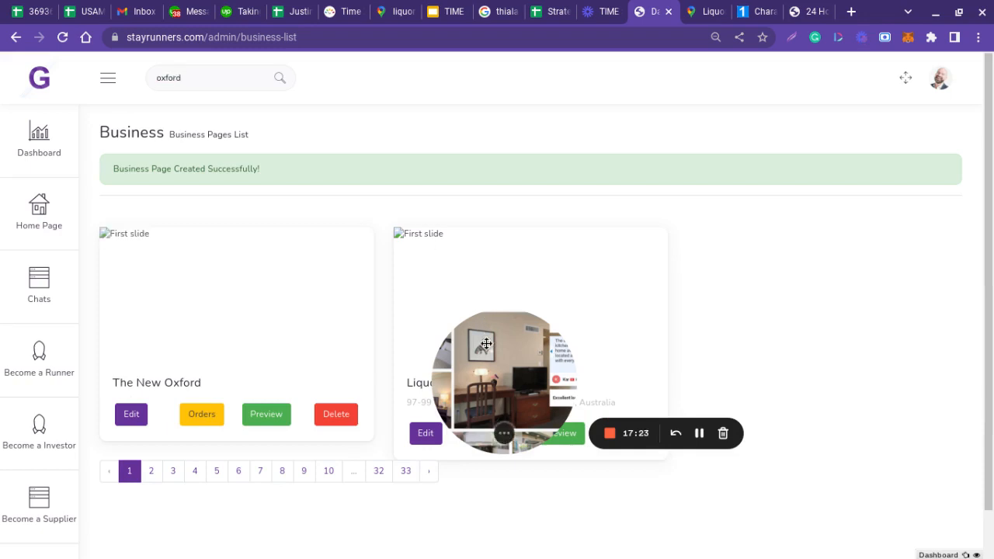
left_click(559, 431)
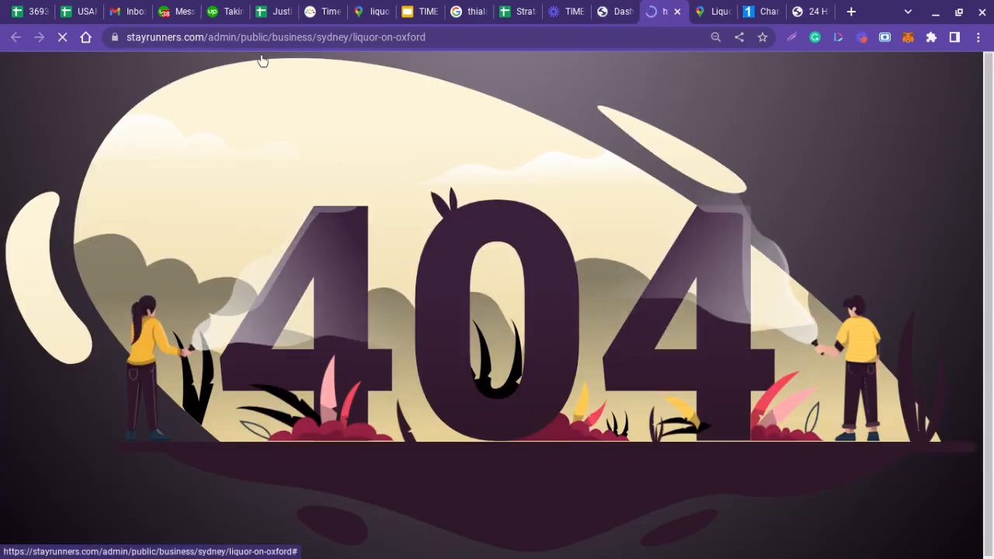
Remove "/admin/public" from the preview address, load stayrunners.com/business/sydney/liquor-on-oxford, and look over the published page
left_click(216, 39)
left_click(215, 39)
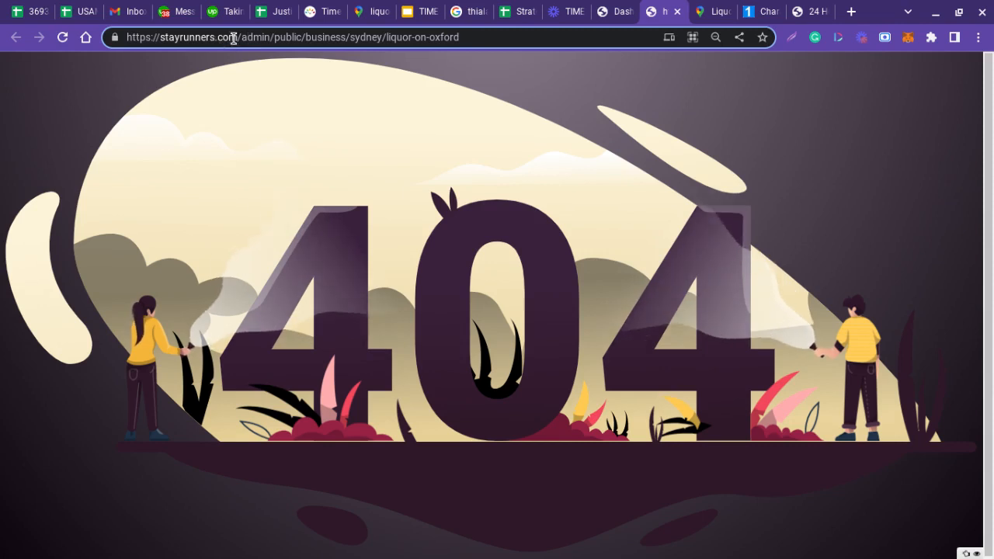
left_click_drag(238, 36, 303, 37)
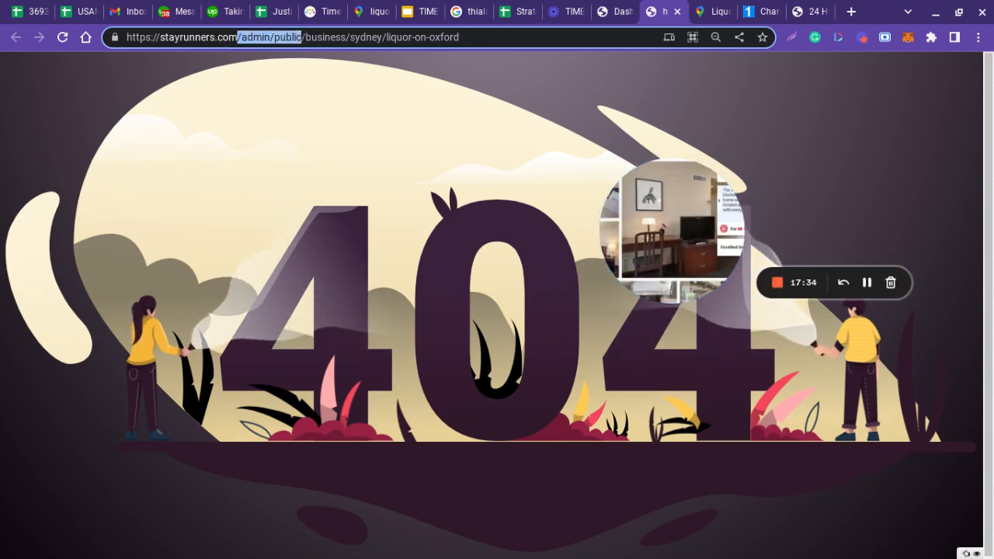
key("BackSpace")
key("Return")
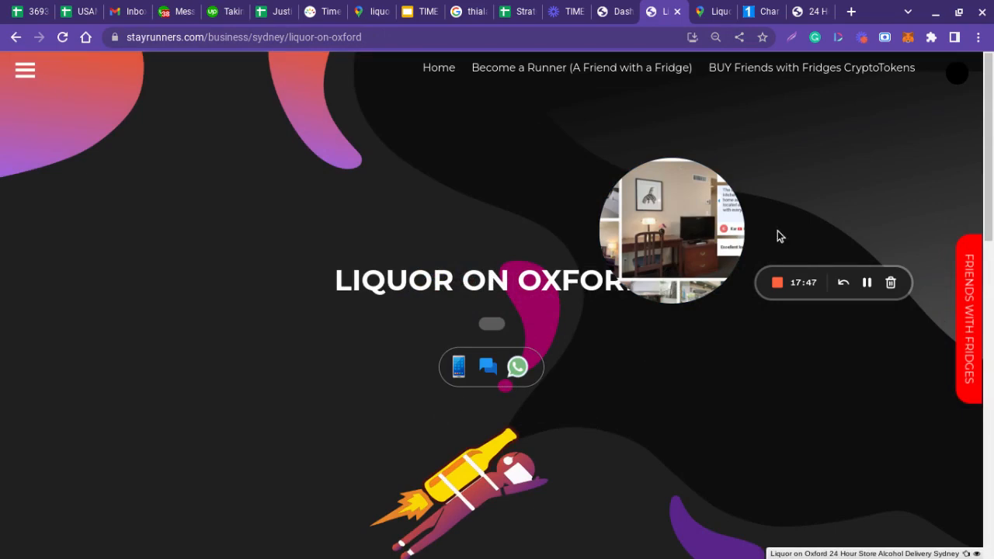
left_click_drag(992, 137, 820, 144)
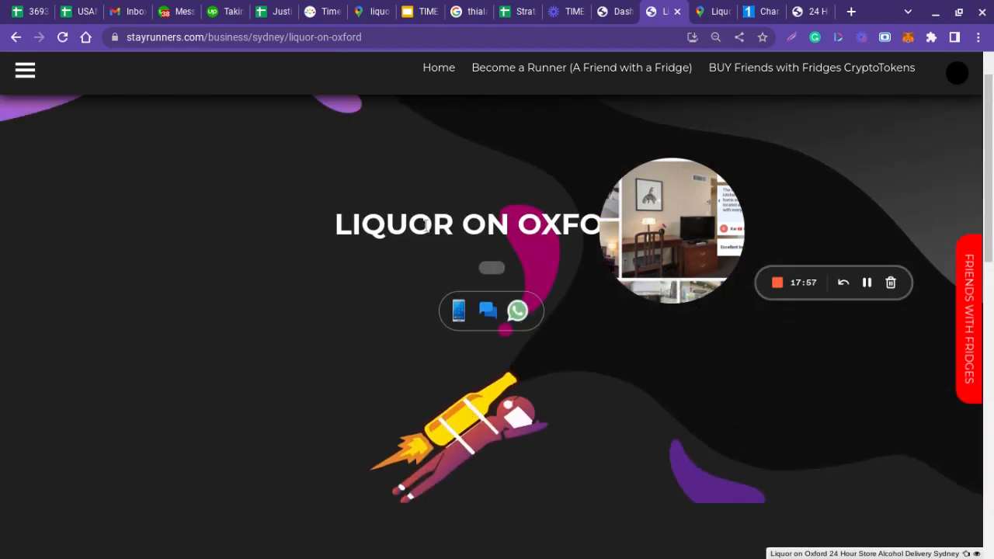
Close the published page's tab, open the Liquor on Oxford entry from the business pages list for editing, and look over its form
left_click(16, 37)
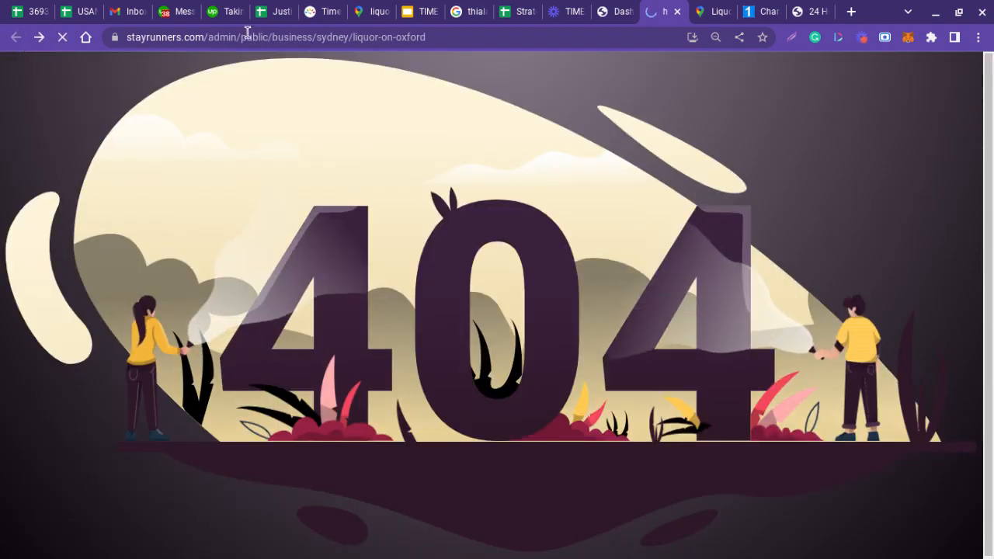
left_click(240, 36)
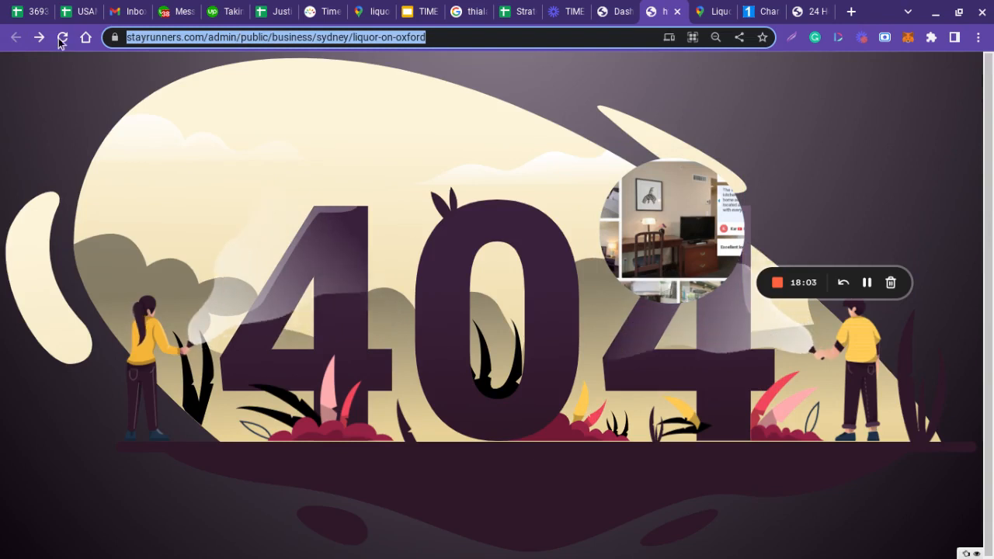
left_click(675, 13)
left_click(619, 12)
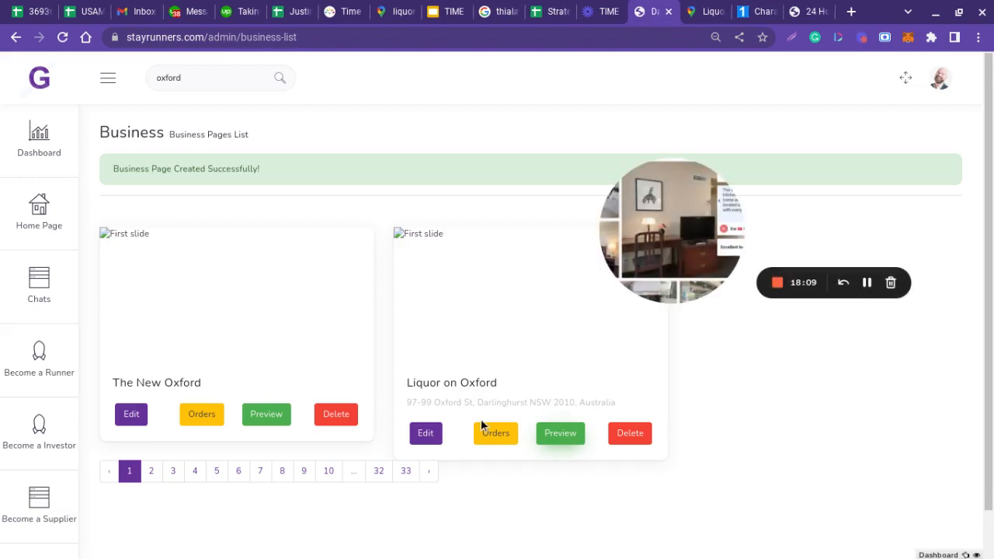
left_click(427, 437)
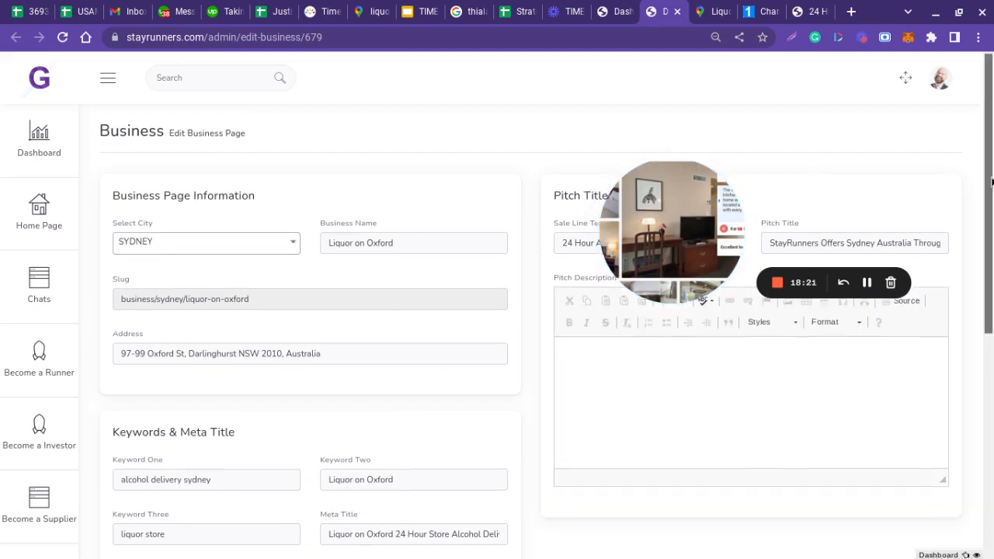
left_click_drag(992, 182, 905, 93)
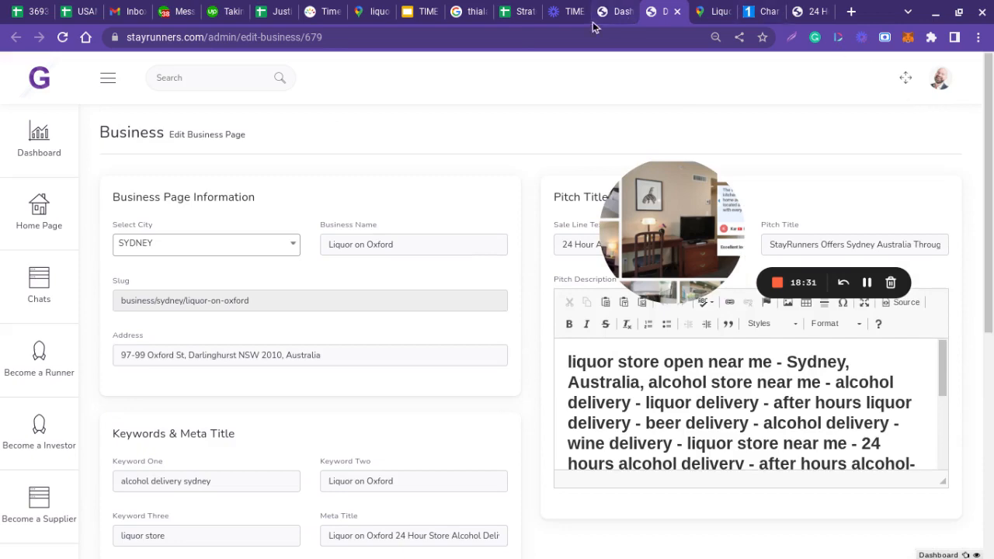
Switch to Google Maps, look through the Sydney liquor store results, and search the same area for "hotels"
left_click(709, 12)
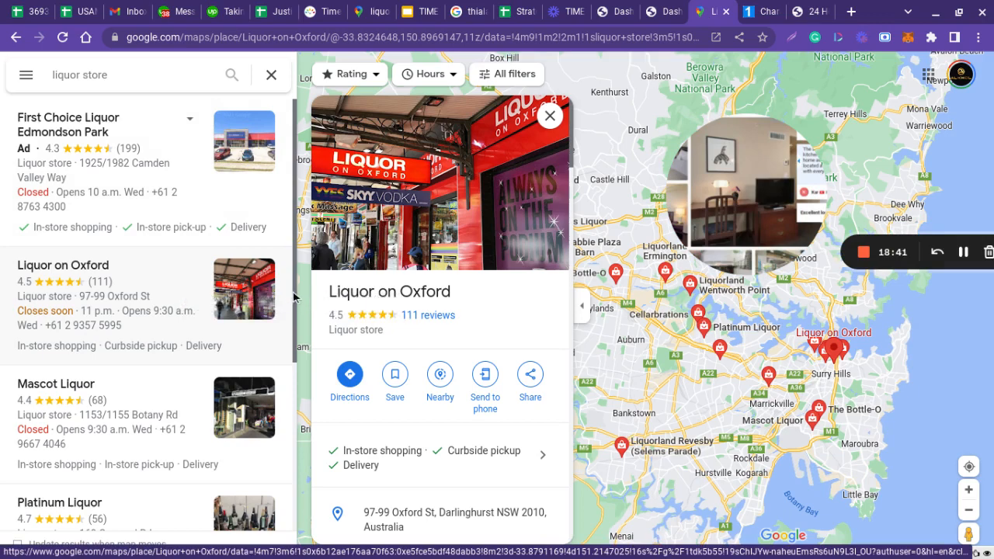
left_click_drag(294, 296, 287, 450)
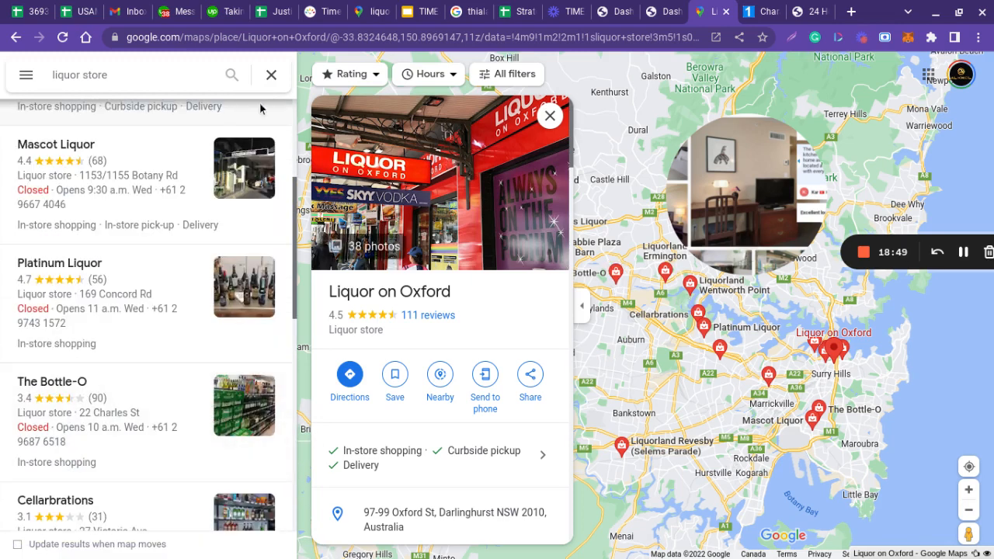
left_click(132, 76)
key("ctrl+a")
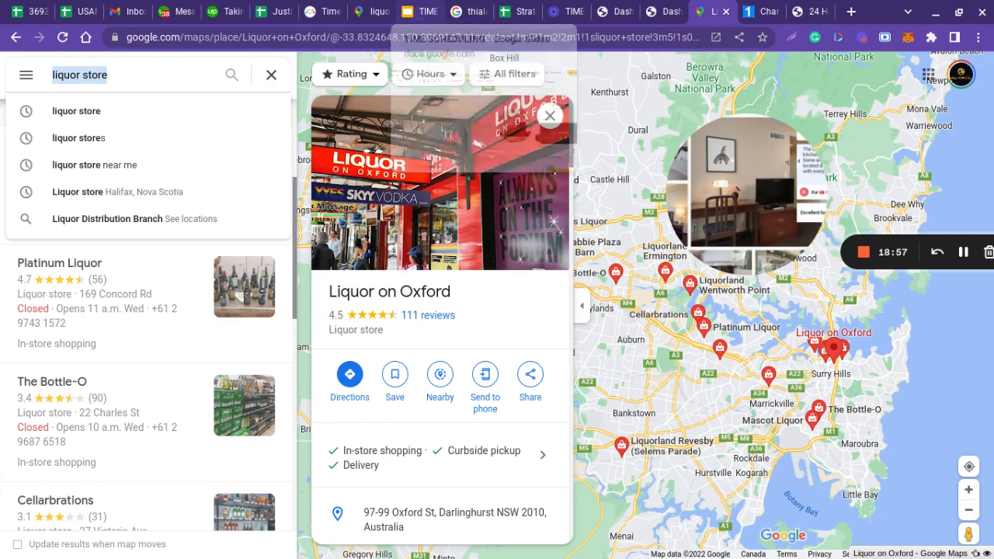
type("hotels")
key("Return")
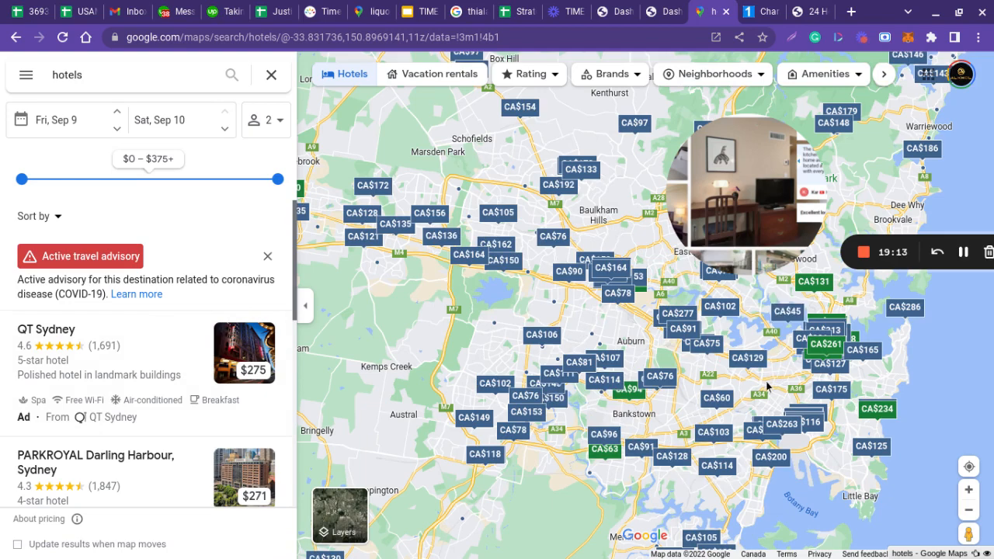
Switch to the TIME SCHEDULING presentation in Google Slides and add a "HOTELS" bullet below CANNABIS STORES on the BUSINESS PAGES slide
left_click(425, 17)
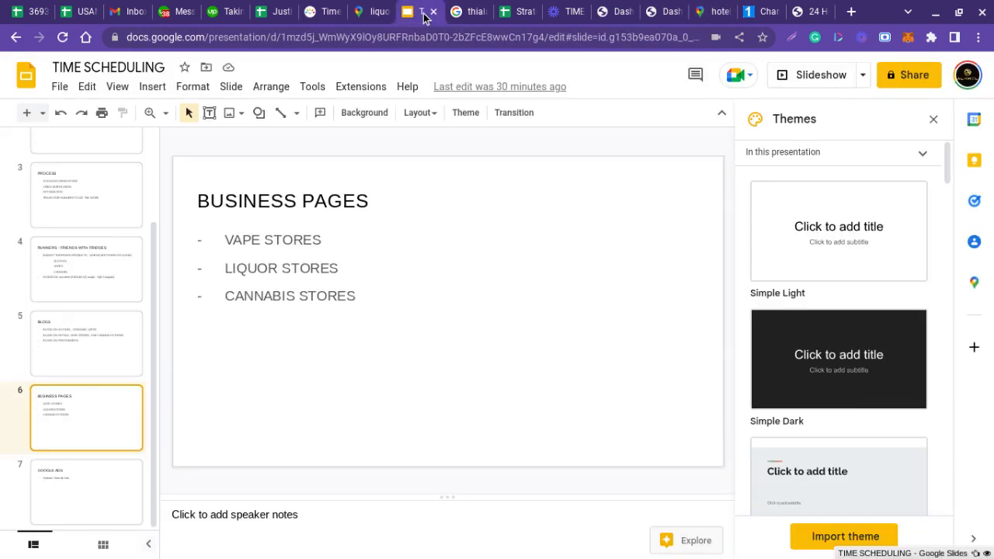
left_click(340, 296)
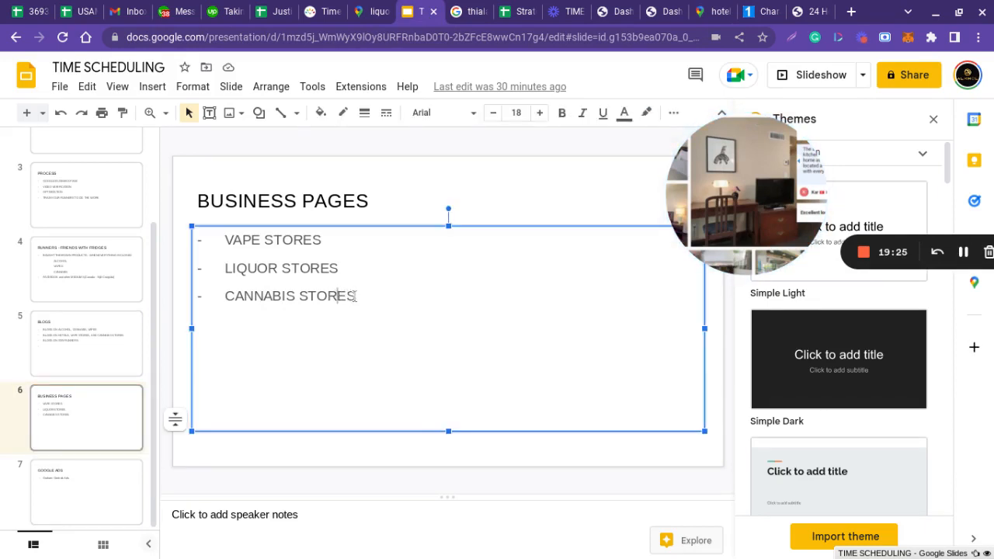
key("Return")
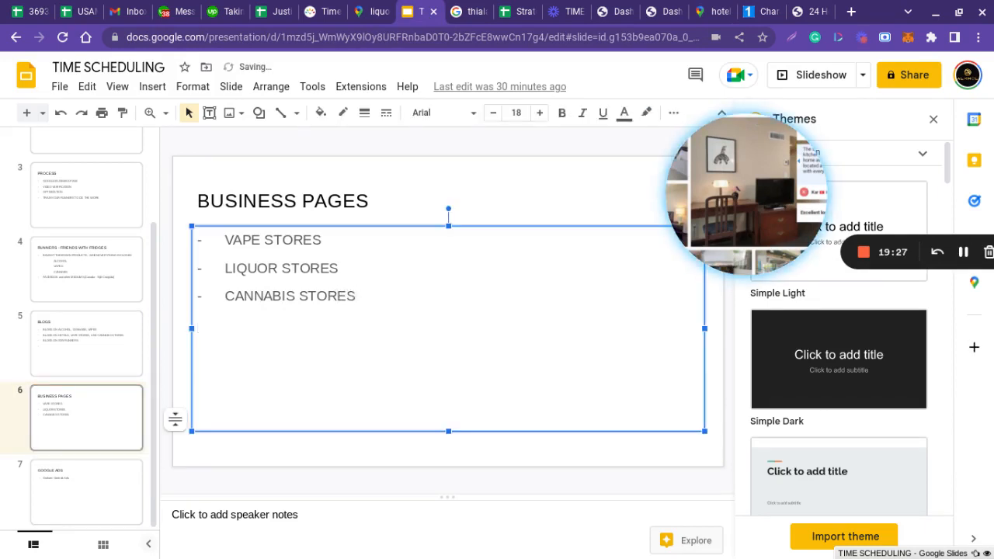
type("- HOTELS")
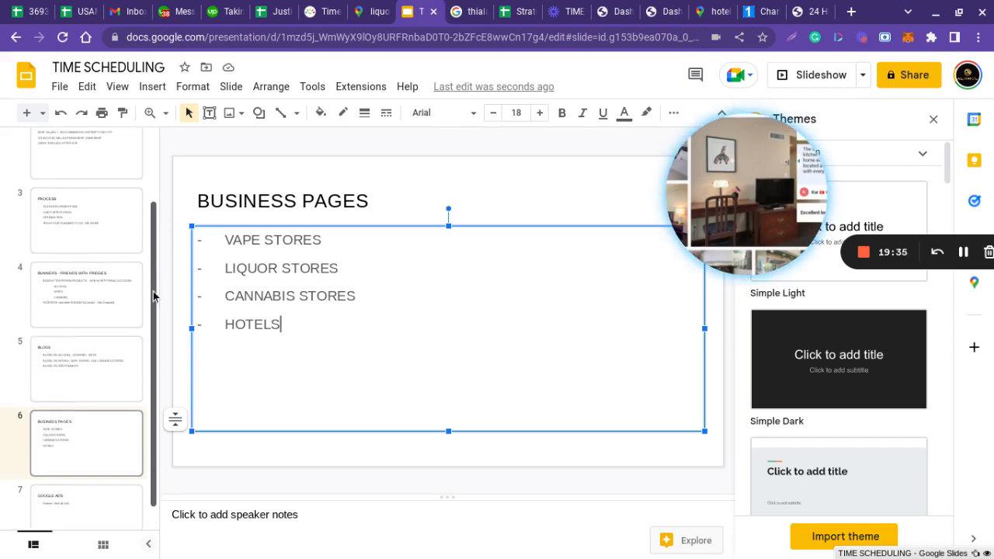
Add the indented sub-bullet "VAPES, LIQUOR, CANNABIS, CIGARETTES" under HOTELS on the BUSINESS PAGES slide
left_click(366, 200)
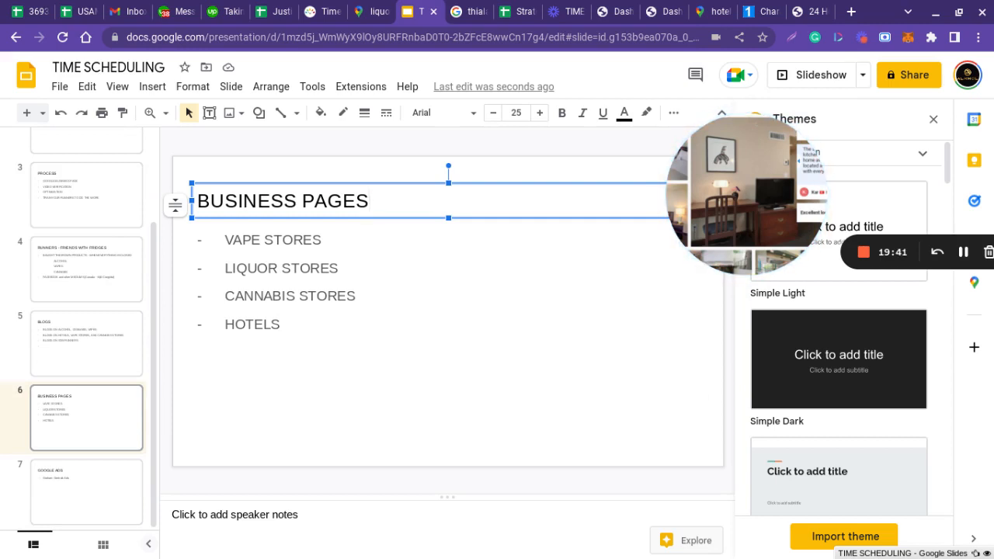
left_click(281, 324)
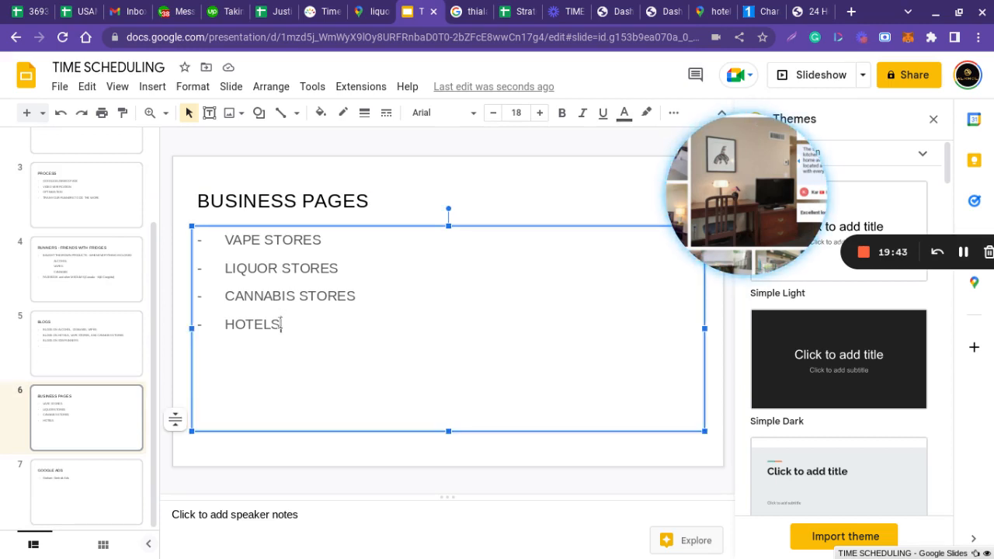
key("Return")
type("- VAPE")
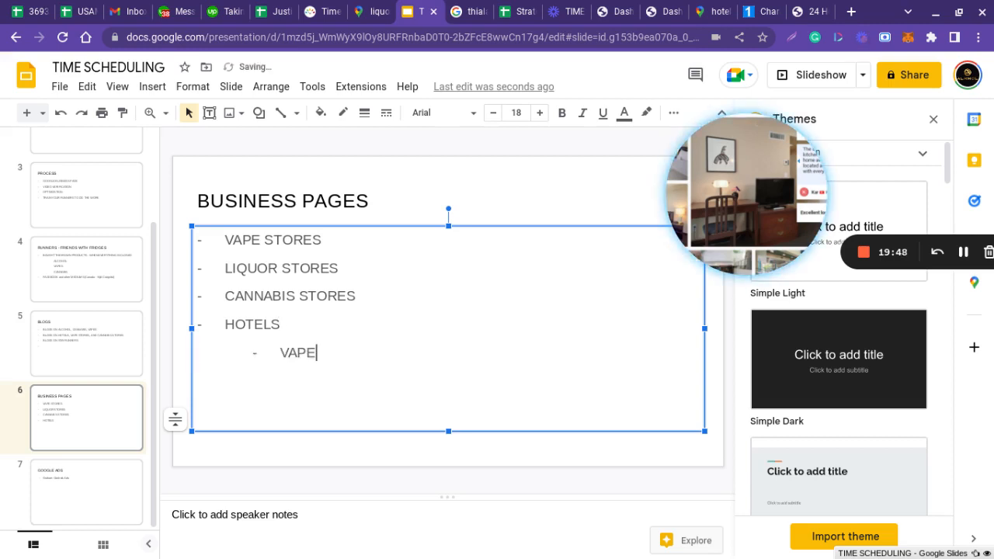
type("S, LIQUOR")
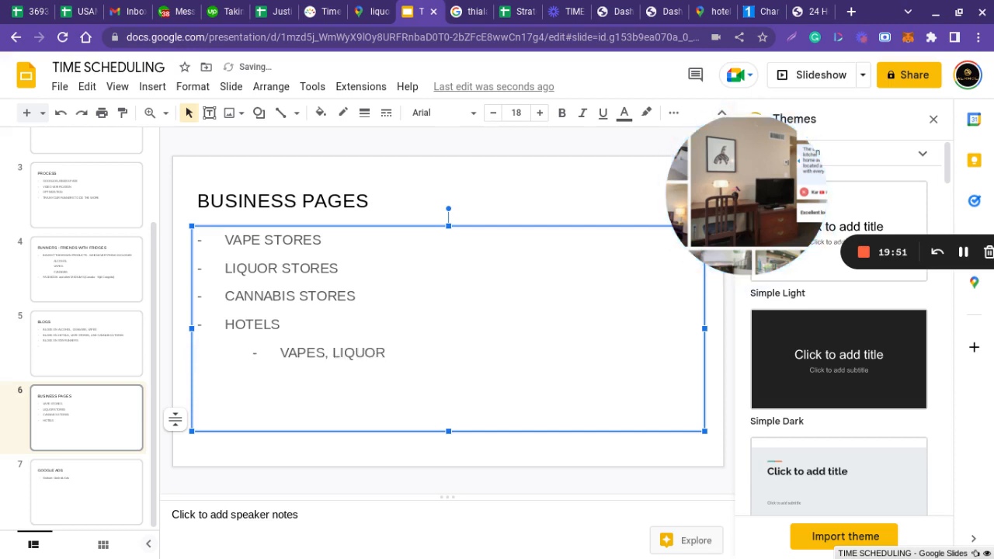
type(", CANNABIS, CIGARET")
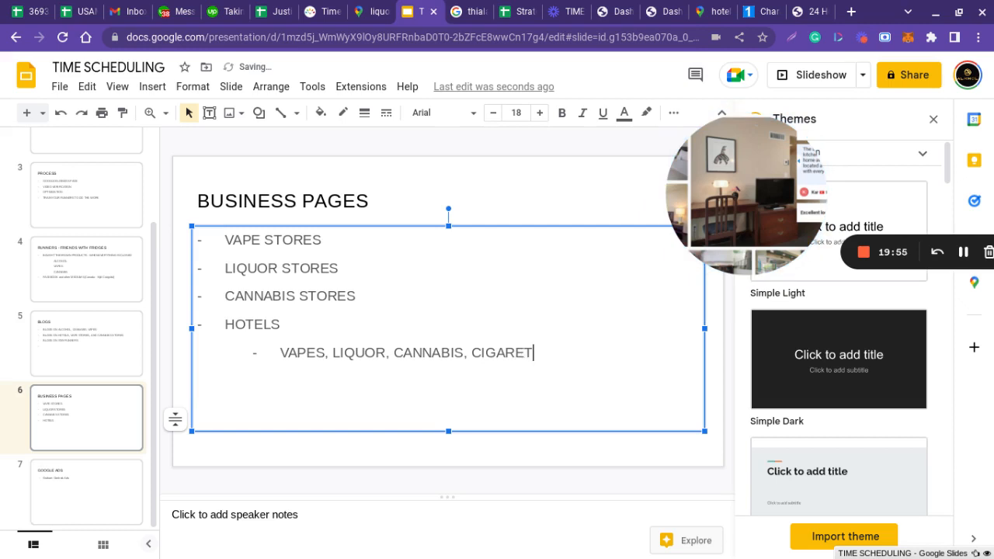
type("TES")
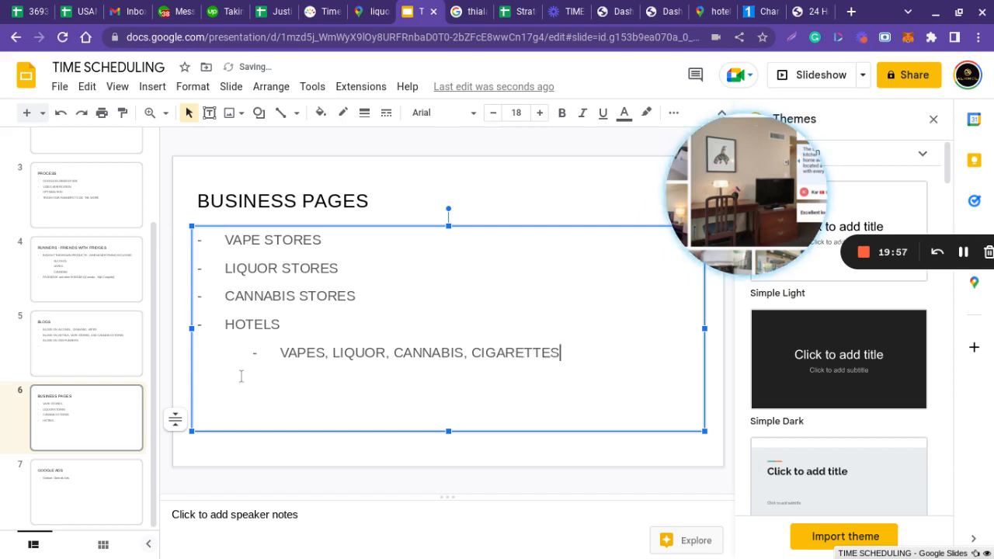
Switch to Google Maps, open PARKROYAL Darling Harbour, Sydney from the hotel results, and copy the hotel's full name from its details
left_click(716, 12)
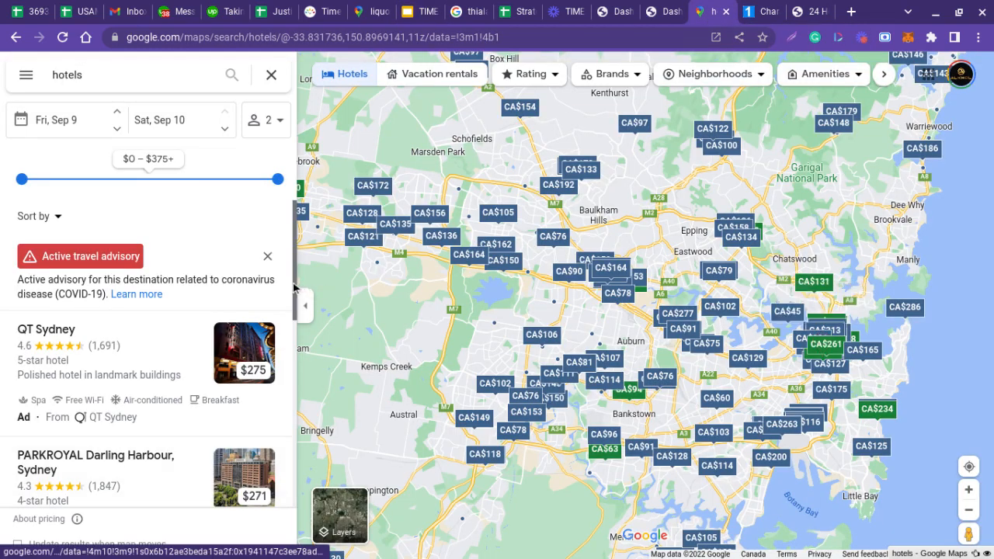
left_click_drag(295, 295, 295, 337)
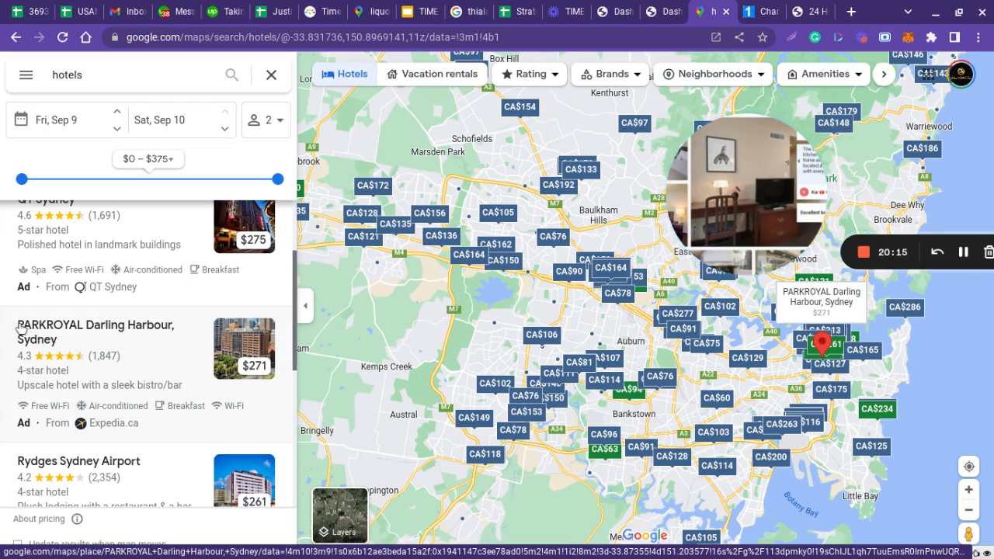
left_click_drag(20, 328, 51, 332)
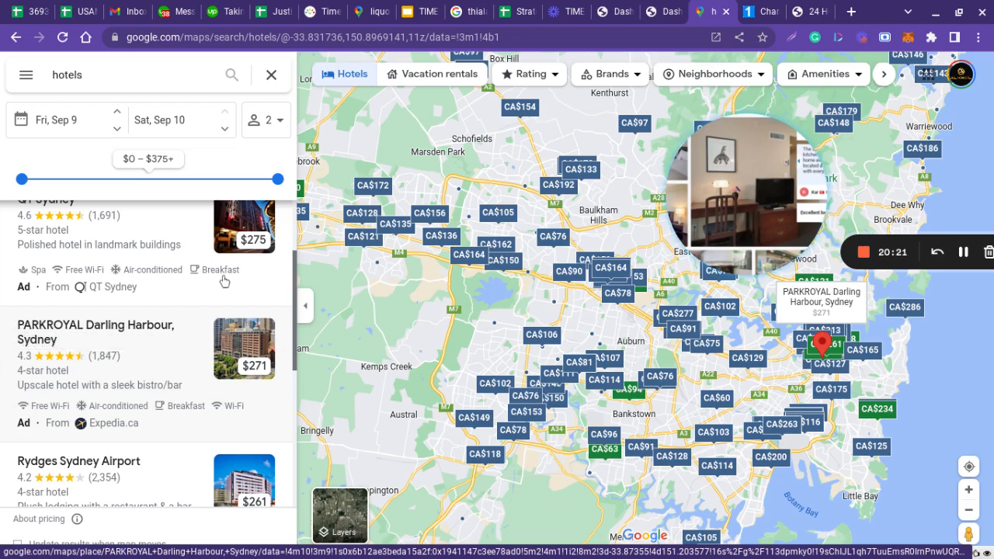
left_click(124, 333)
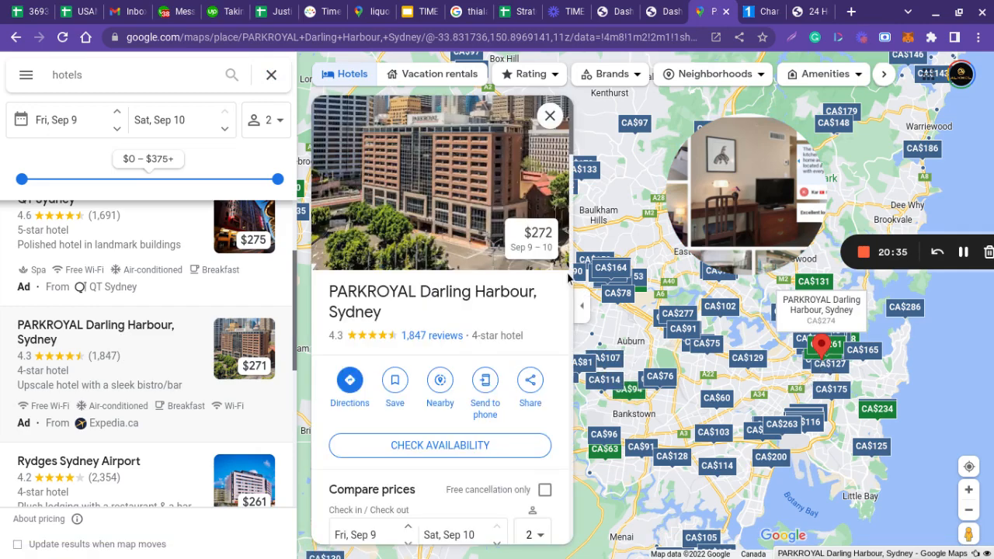
key("ctrl+a")
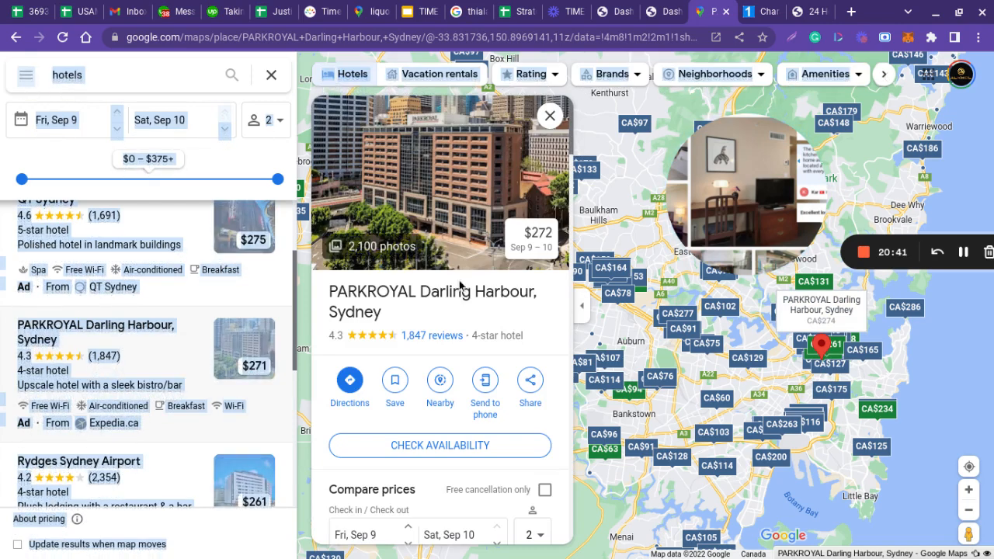
left_click_drag(382, 311, 328, 291)
key("ctrl+c")
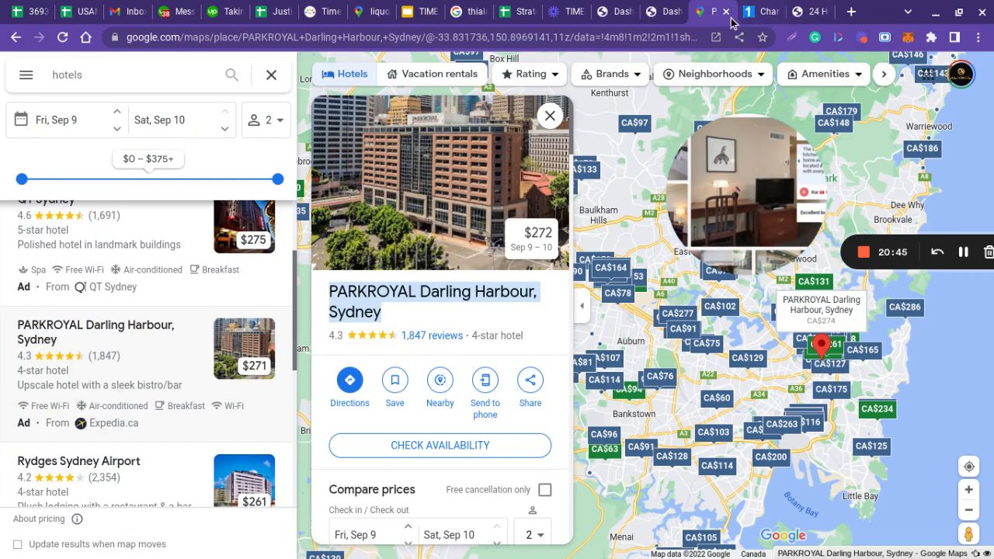
Start a new business page in the StayRunners admin and enter "PARKROYAL Darling Harbour, Sydney" as the Business Name
left_click(665, 12)
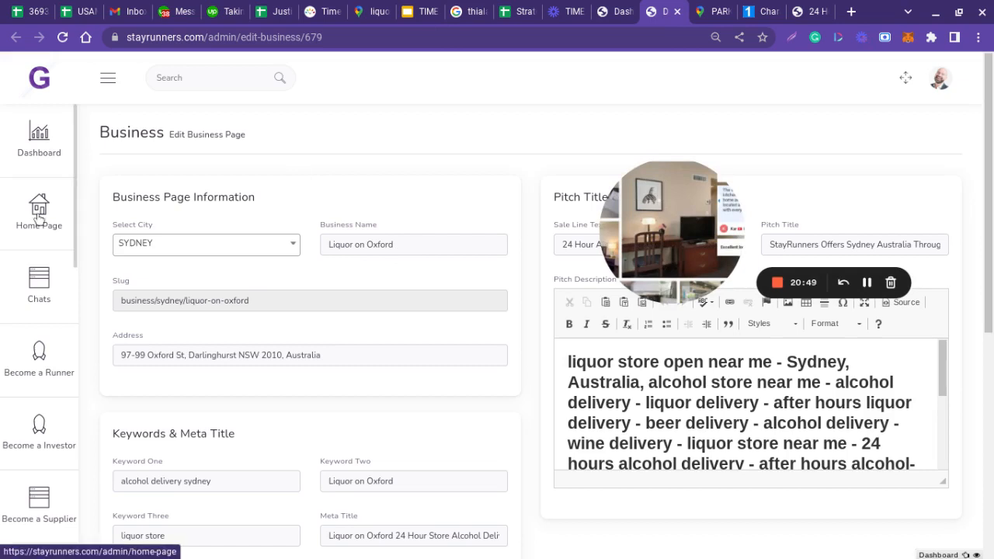
scroll(74, 264, "down", 3)
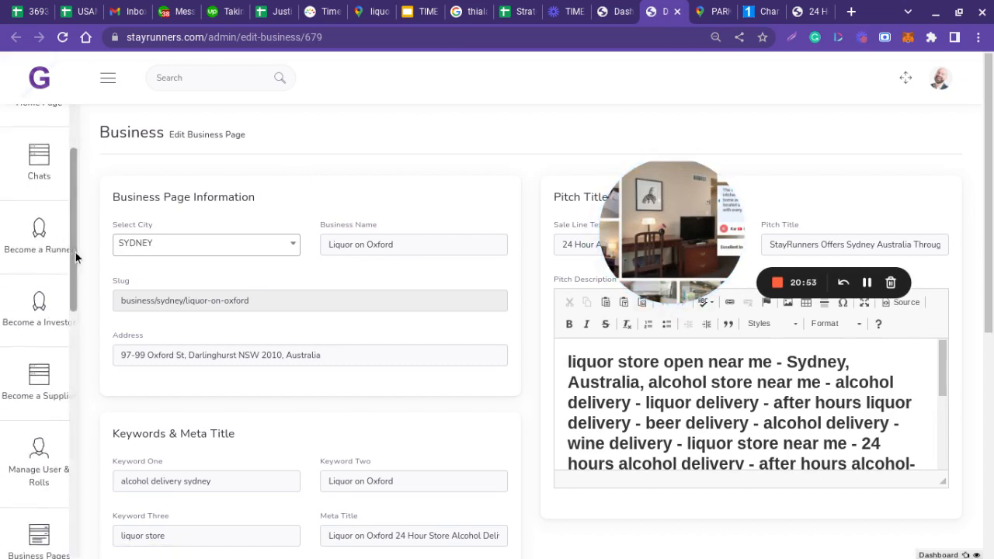
left_click_drag(75, 252, 75, 317)
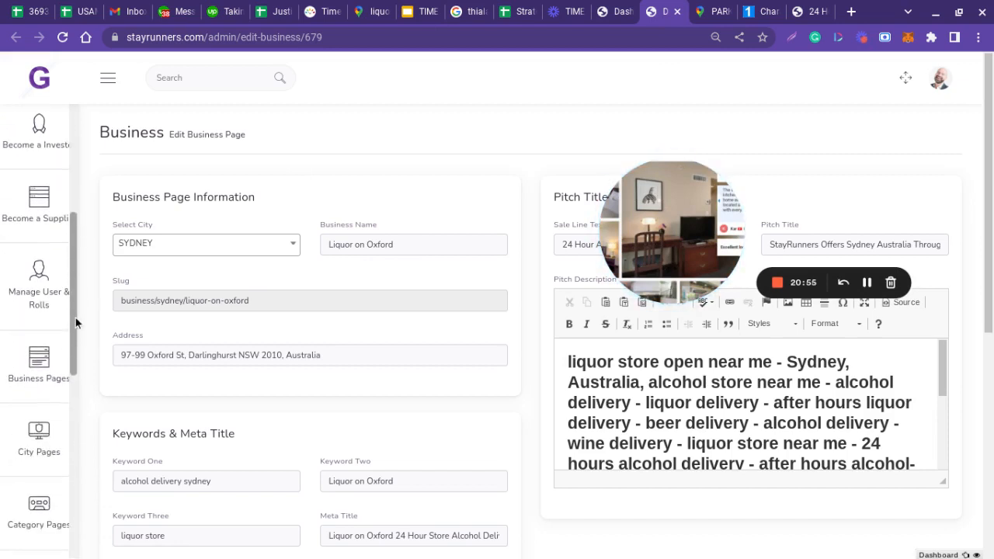
mouse_move(56, 354)
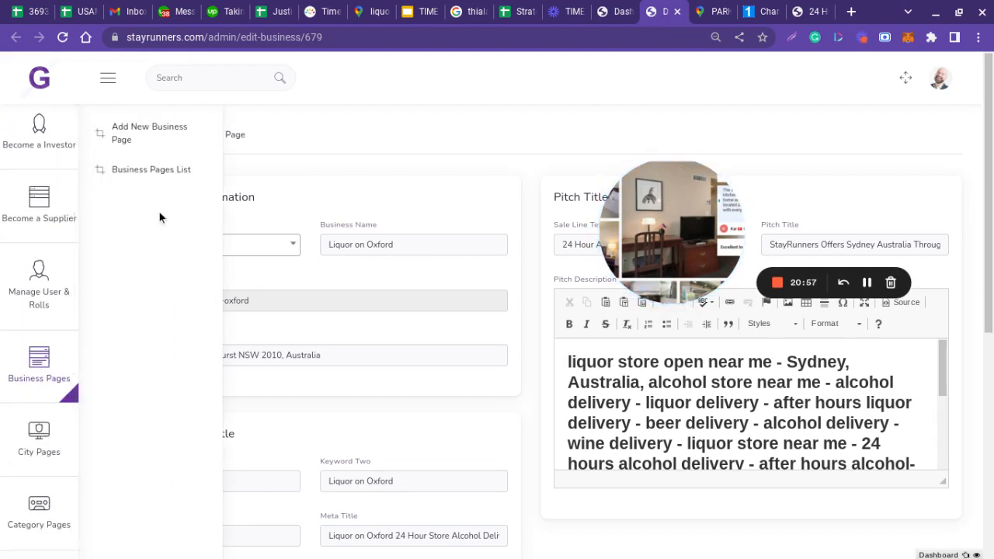
left_click(172, 136)
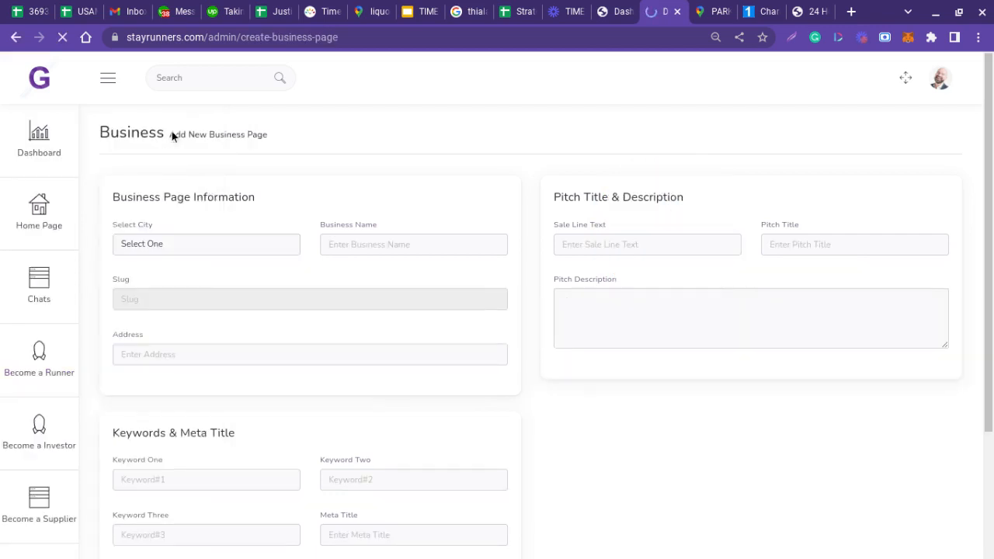
left_click(341, 242)
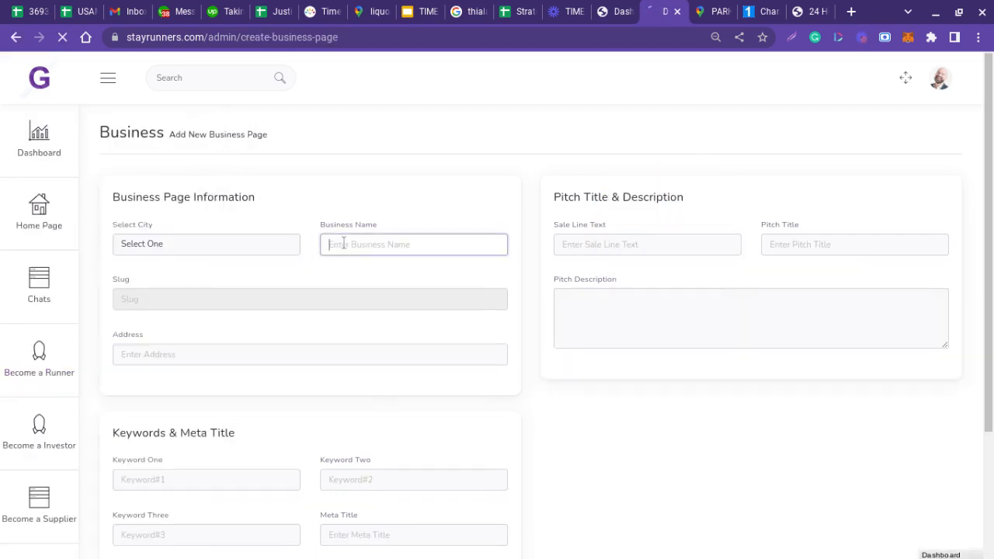
key("ctrl+v")
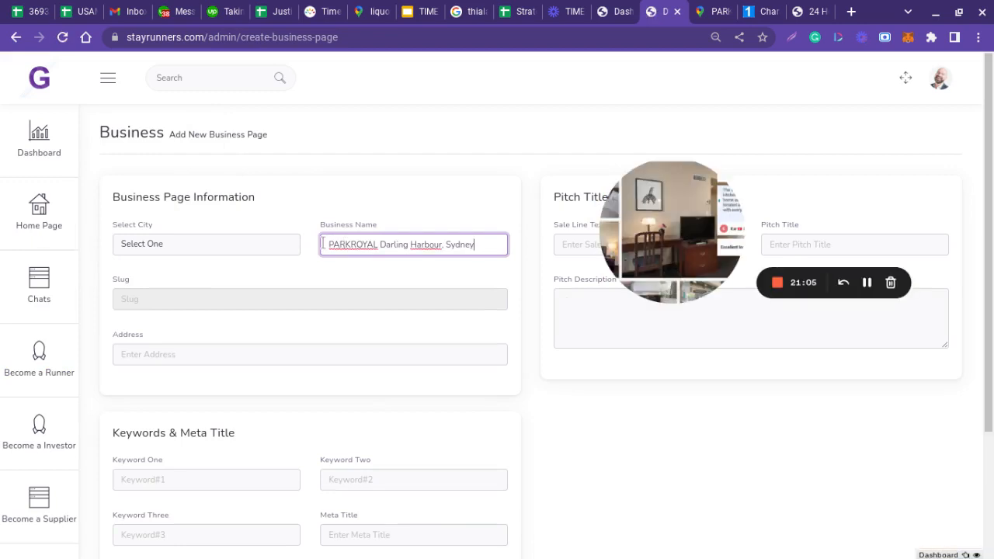
left_click(218, 246)
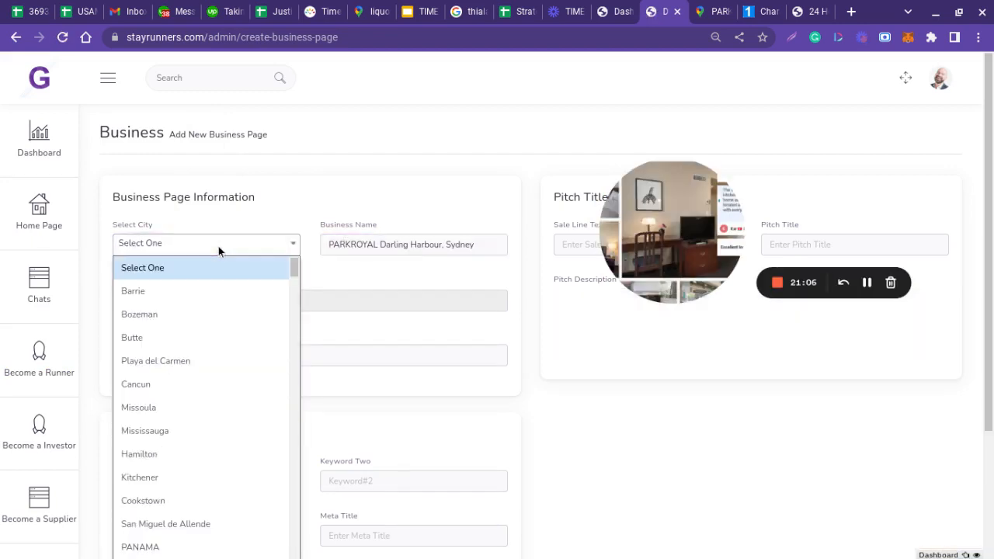
key("s")
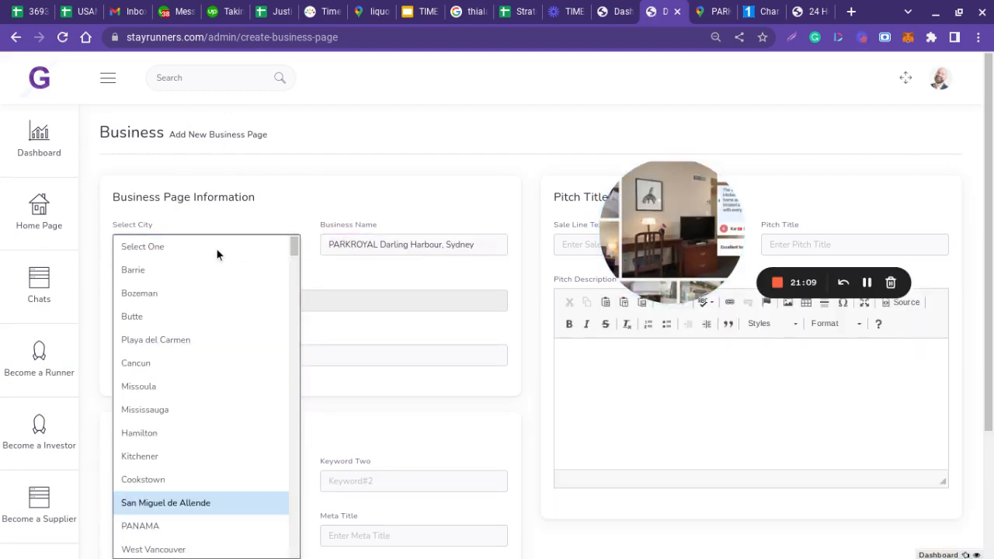
key("y")
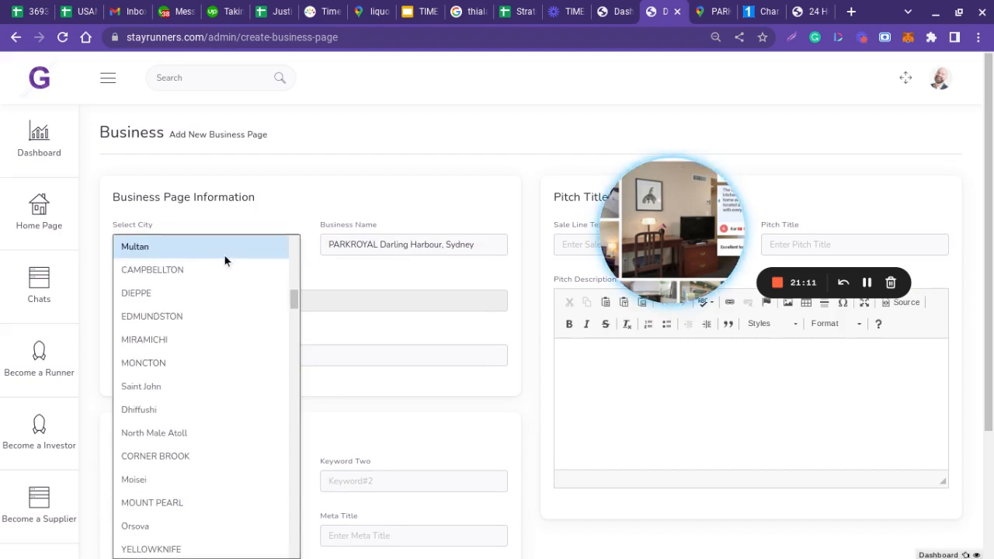
key("s")
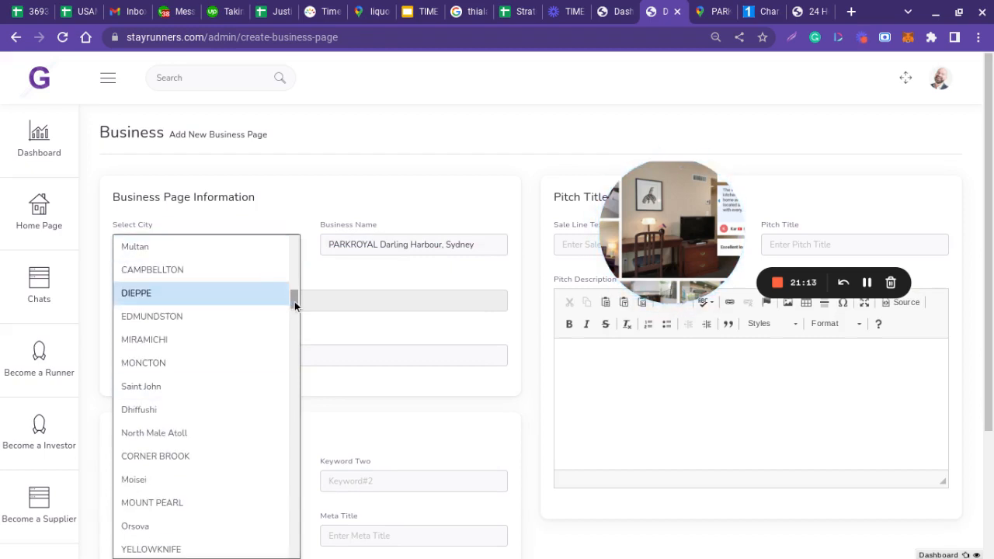
left_click_drag(295, 302, 268, 235)
left_click(277, 216)
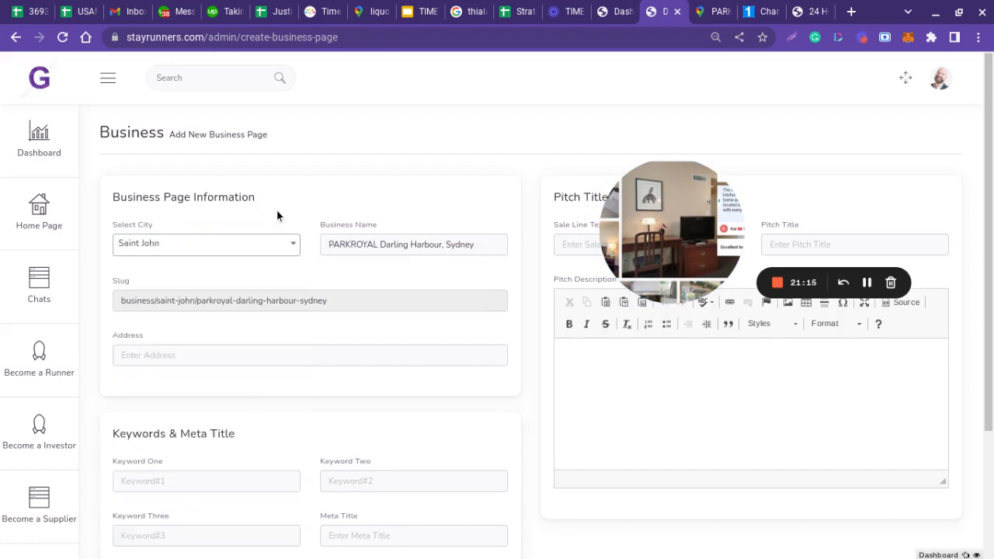
Set the city of the new business page to SYDNEY
left_click(246, 248)
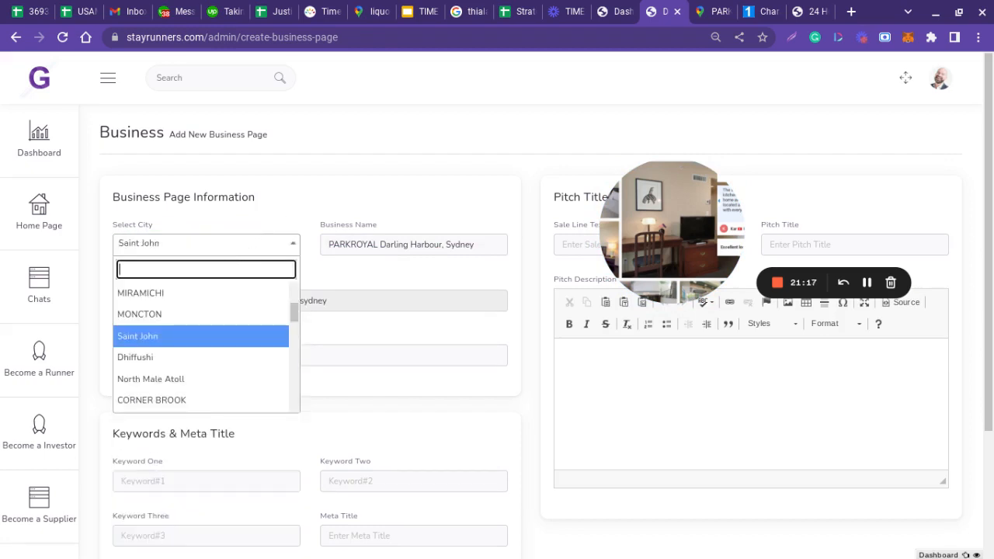
type("syd")
left_click(218, 292)
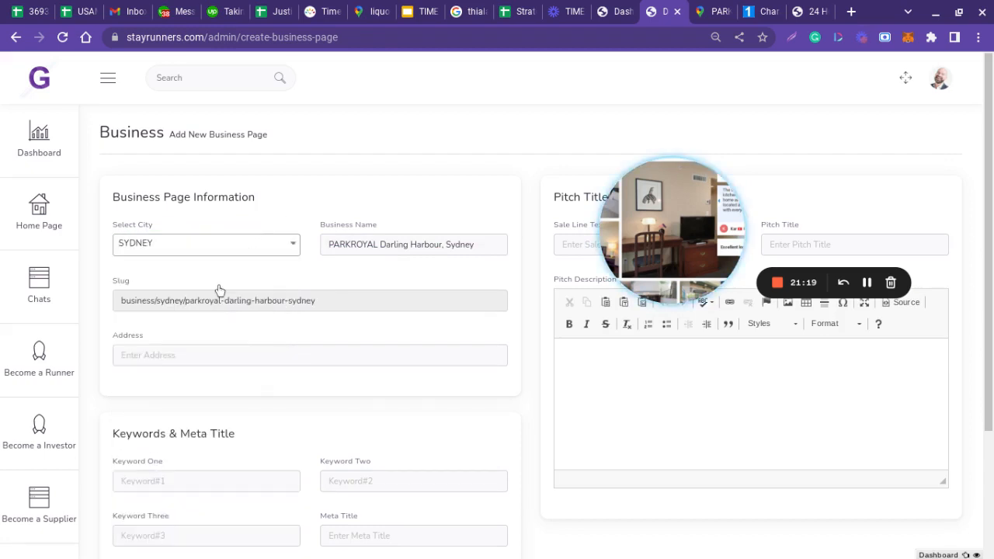
Copy the hotel's street address from its Google Maps details and enter it as the Address in the StayRunners business page form
left_click(218, 354)
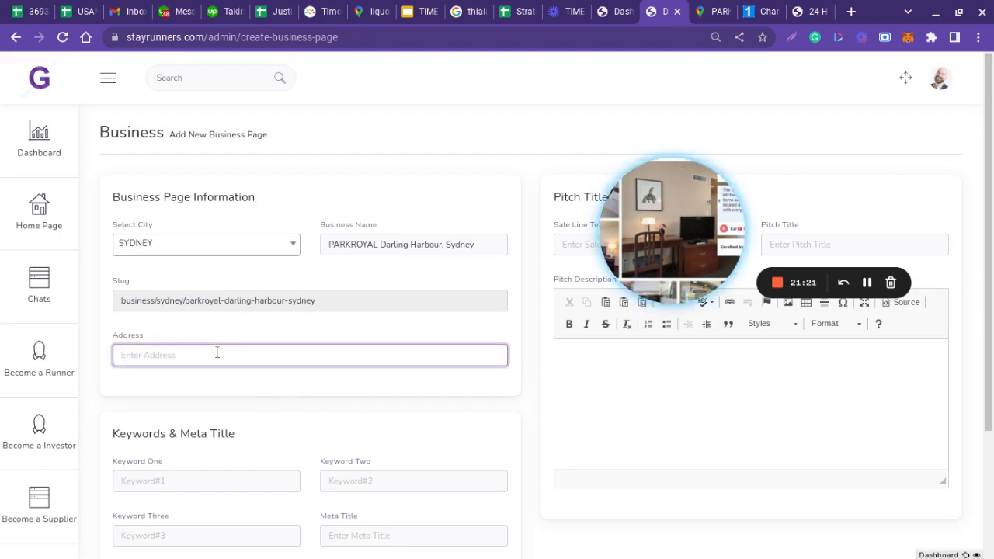
left_click(713, 11)
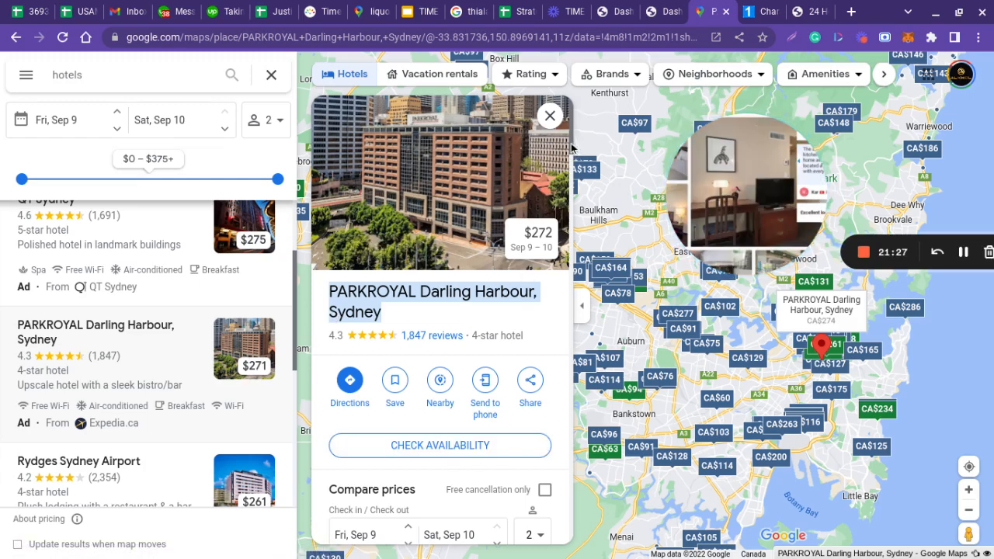
scroll(571, 149, "down", 5)
scroll(575, 159, "up", 2)
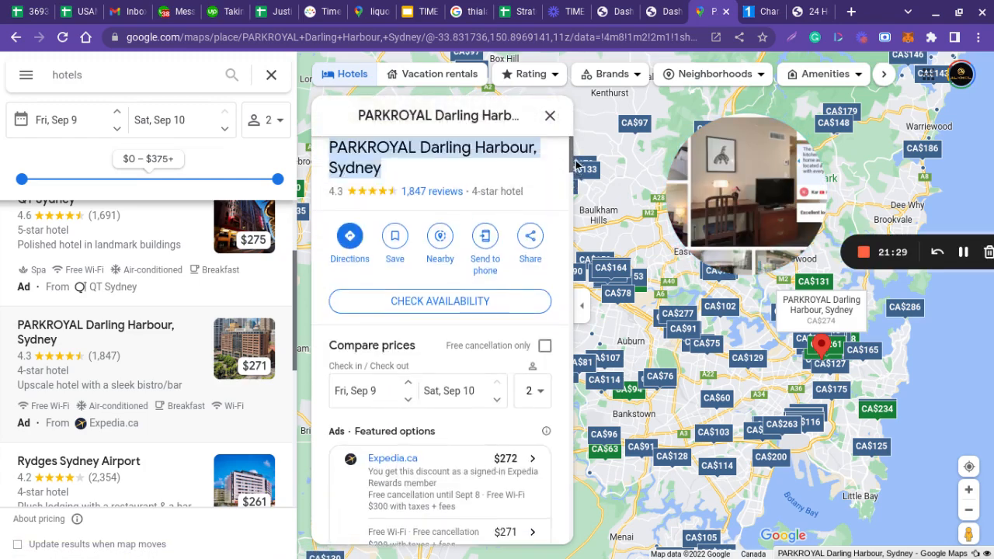
scroll(576, 164, "down", 5)
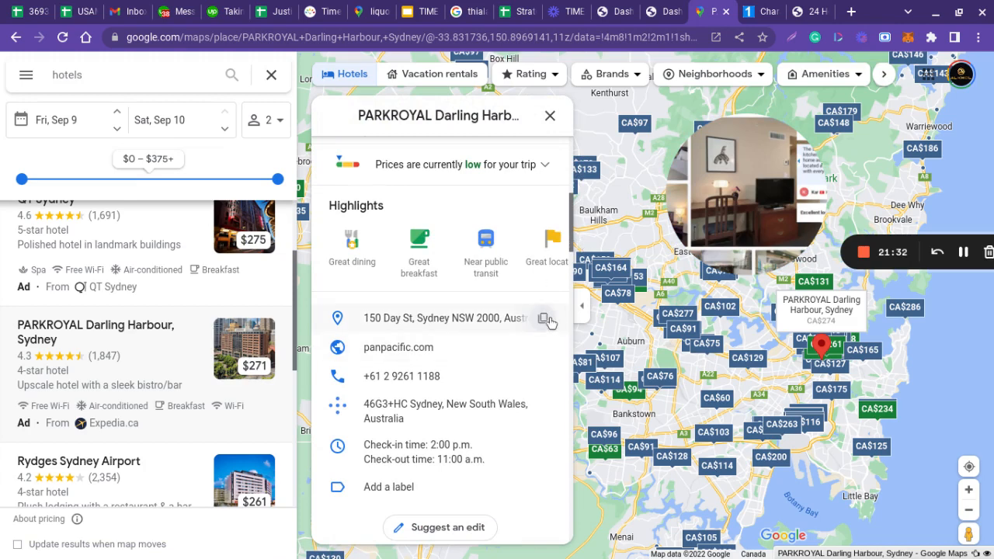
left_click(546, 319)
left_click(659, 12)
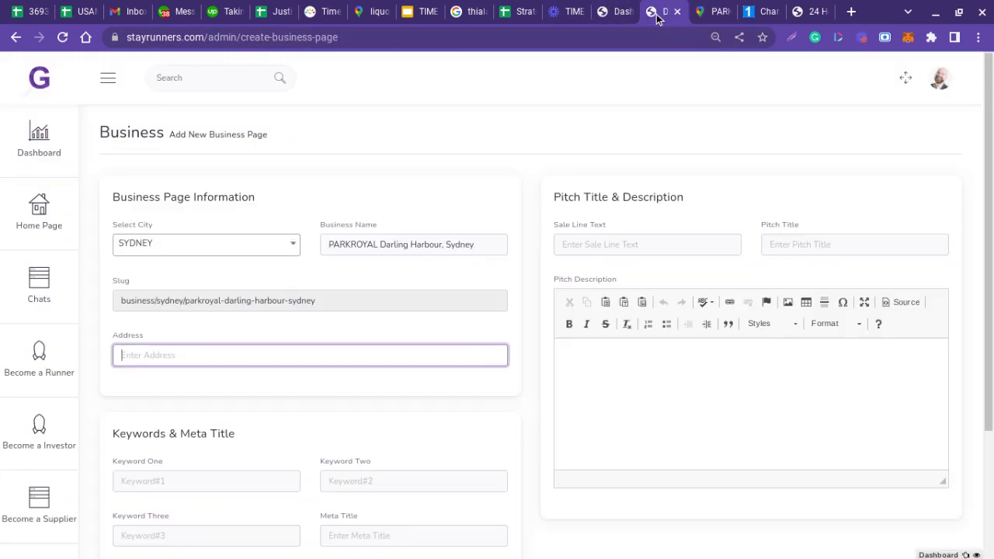
key("ctrl+v")
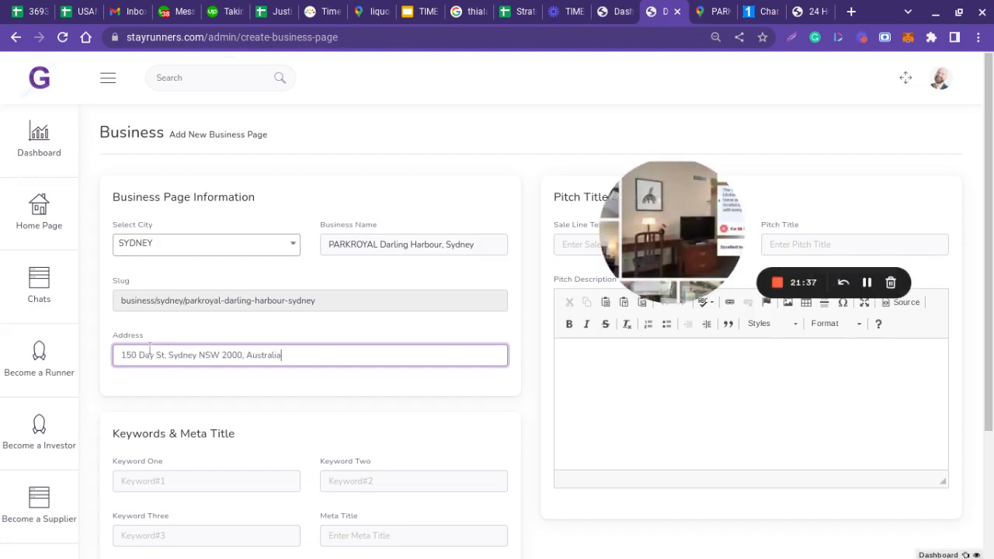
left_click(255, 382)
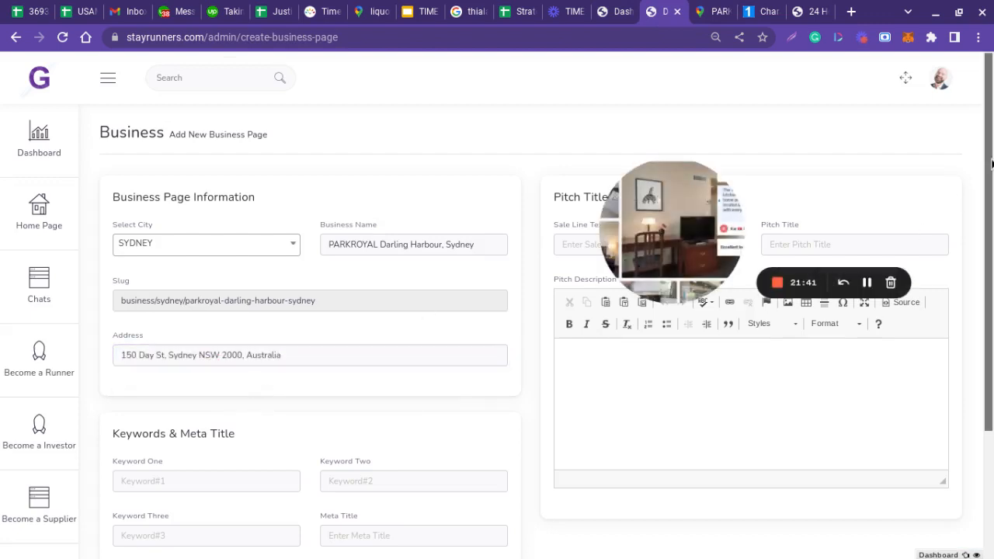
Enter "hotel sydney australia" as Keyword One of the business page
scroll(991, 156, "down", 1)
scroll(991, 201, "down", 2)
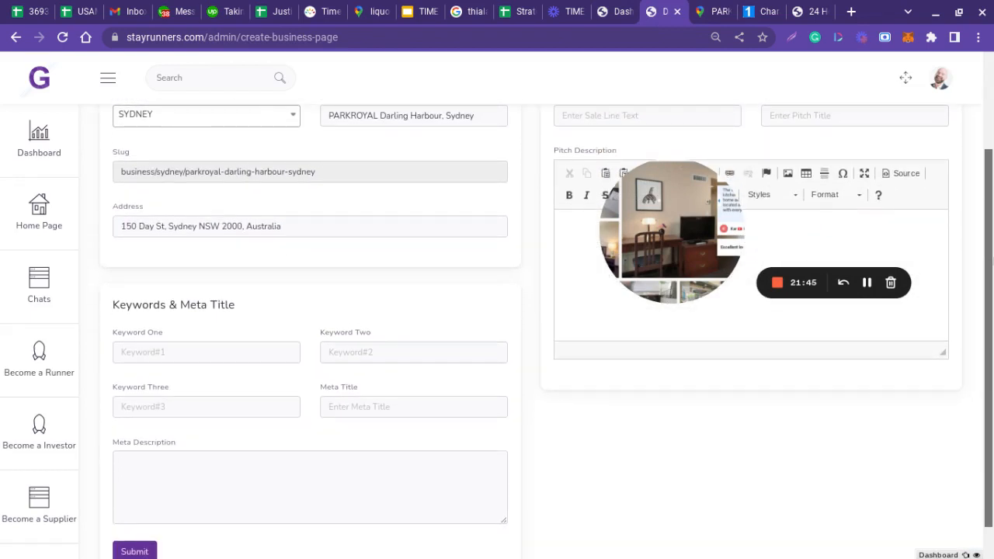
left_click(194, 353)
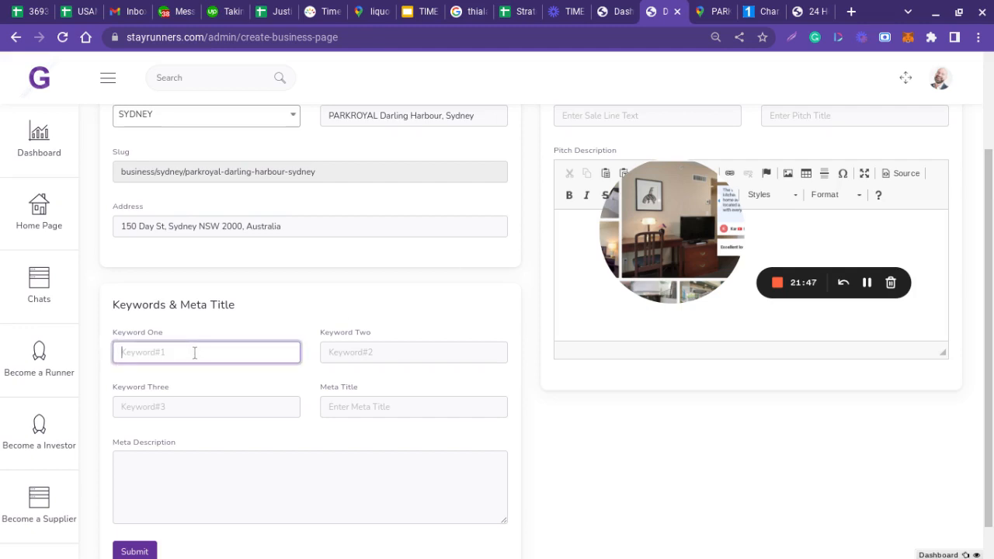
type("hotel syden")
type("y australia")
Enter "24 Hour Alcohol Vape Cigarette Cannabis Delivery" as the Meta Title
left_click(377, 401)
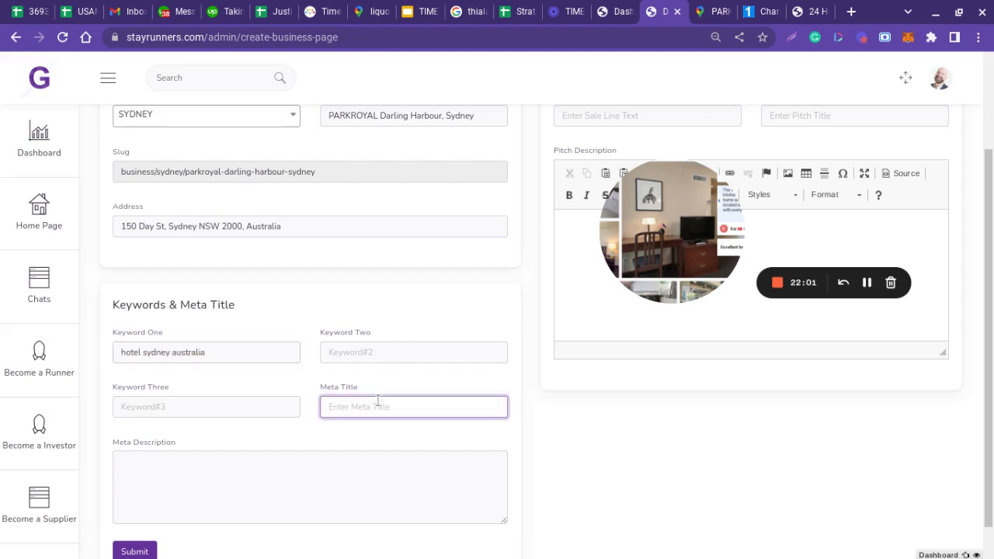
left_click(648, 284)
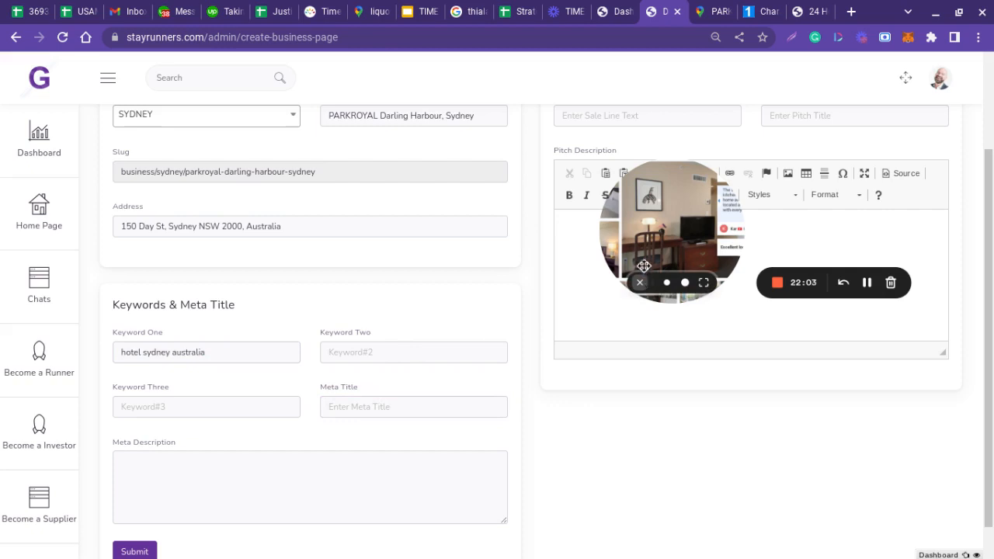
left_click_drag(640, 253, 686, 446)
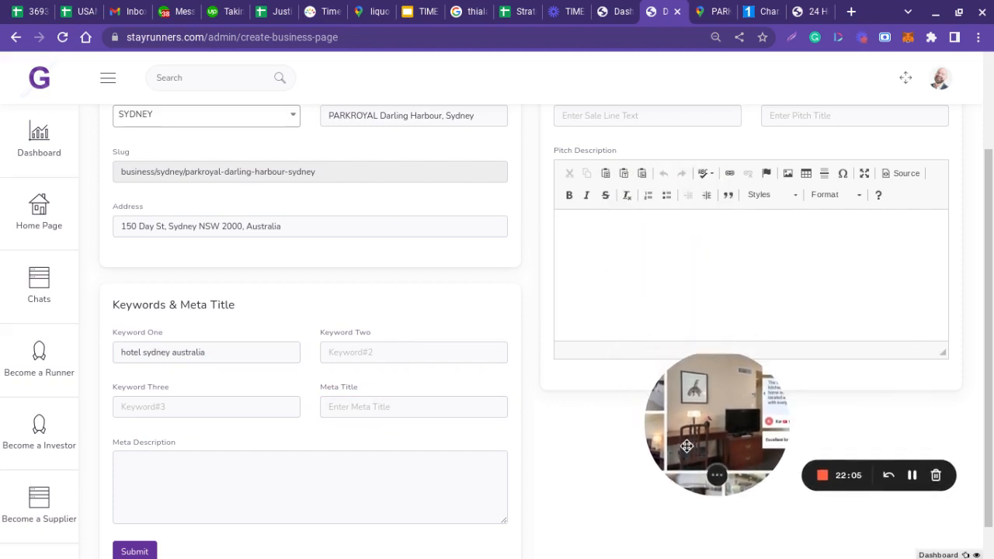
left_click(355, 410)
type("24 HOur")
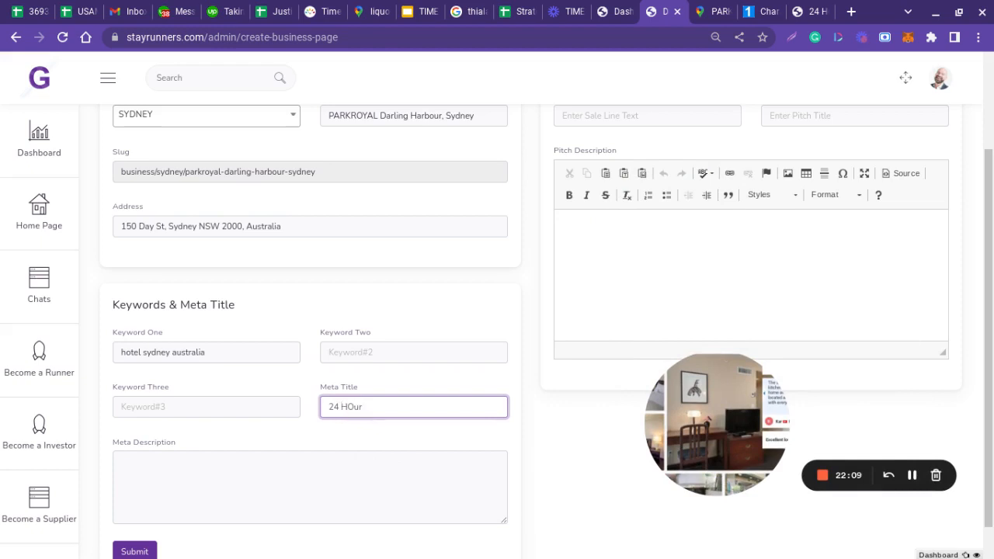
type(" Alcohol Vape Cigarett")
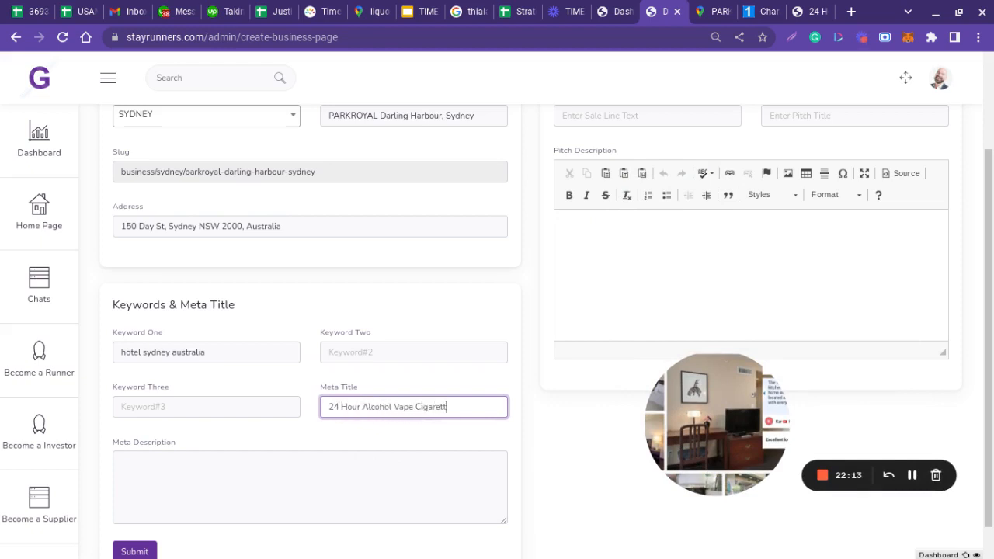
type("e Cannabis Delivery")
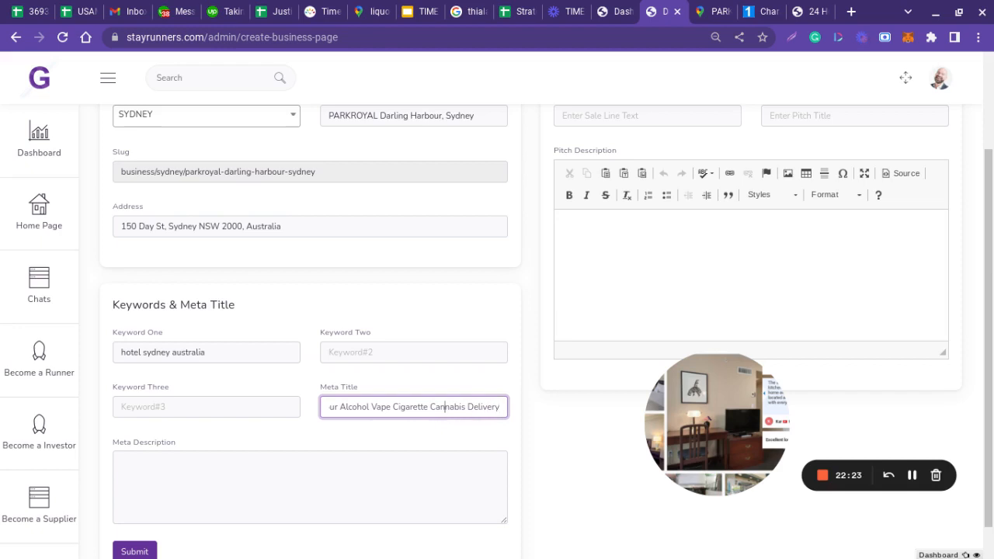
Remove "24 Hour" from the beginning of the Meta Title
key("Left")
key("Left")
key("Left")
key("Left")
key("Left")
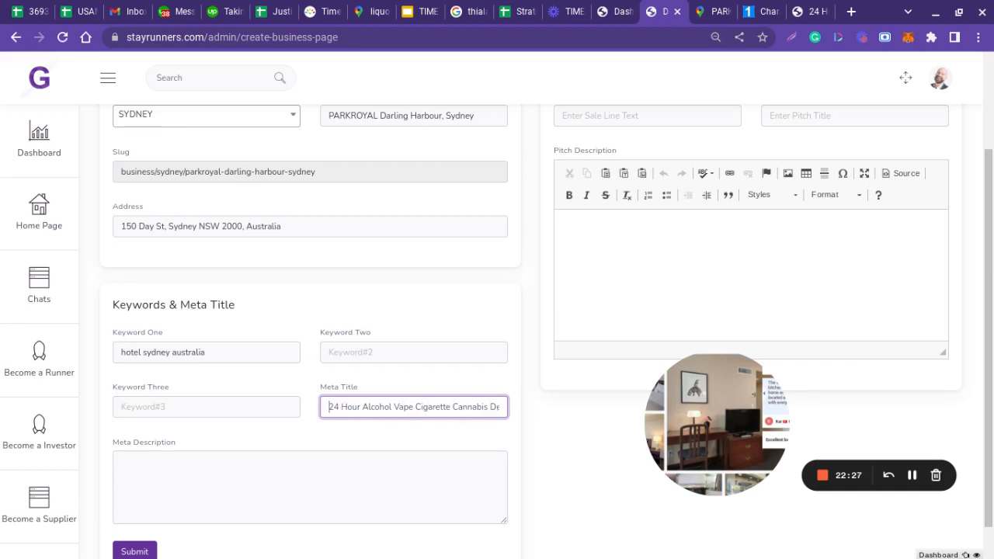
key("Right")
key("Right")
key("Right")
key("BackSpace")
key("BackSpace")
key("BackSpace")
key("BackSpace")
key("BackSpace")
key("BackSpace")
key("BackSpace")
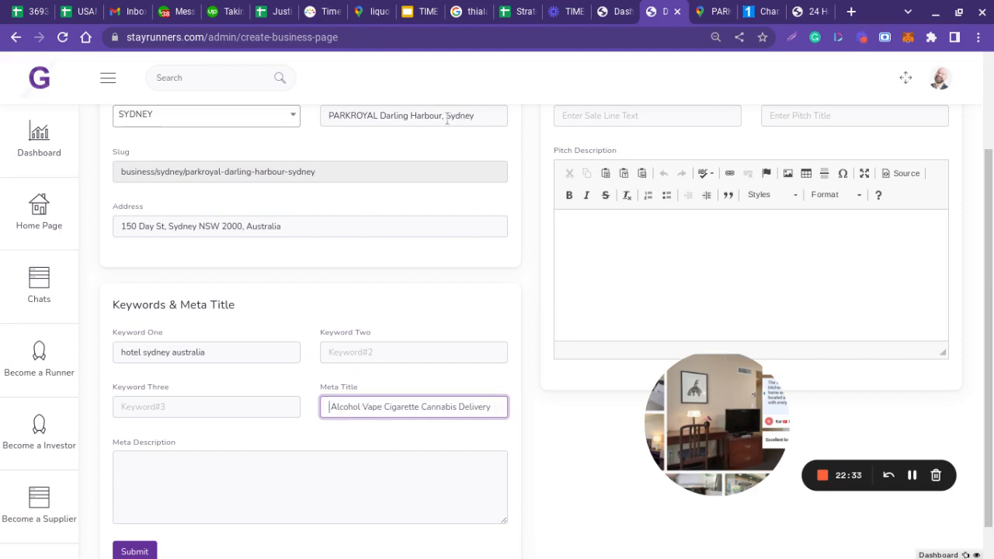
Copy "PARKROYAL Darling Harbour" from the Business Name and insert it at the start of the Meta Title
left_click_drag(442, 118, 320, 115)
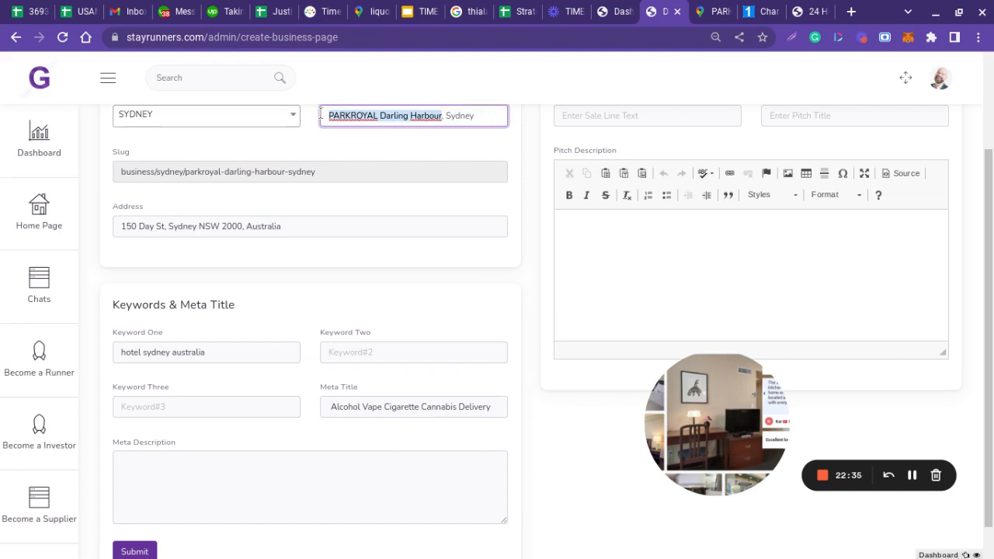
key("ctrl+c")
left_click(331, 408)
key("ctrl+v")
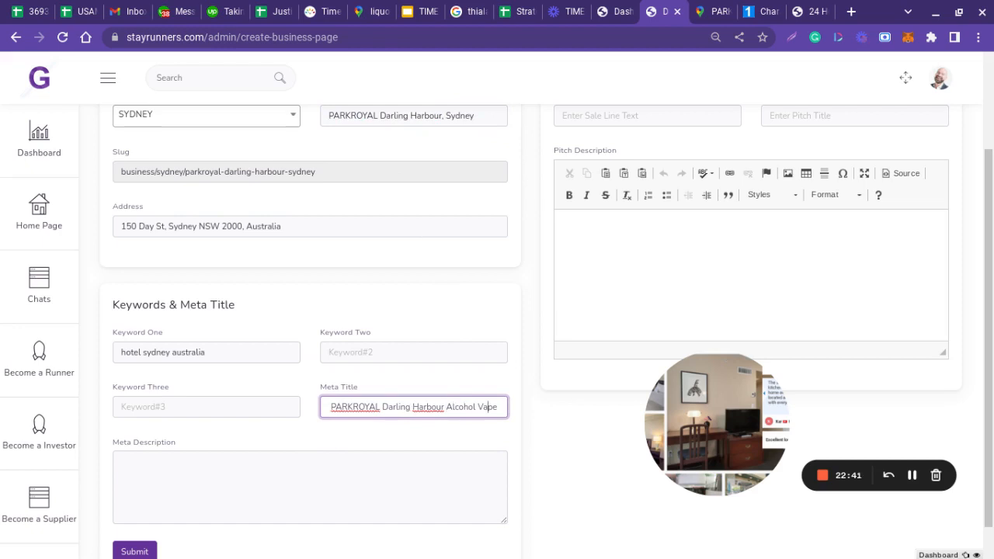
Copy the whole Meta Title, replace the text in the lettercount.com character counter with it, and count its characters
key("Right")
key("Right")
key("Right")
key("Right")
key("Right")
key("Right")
key("Right")
key("Right")
key("Right")
key("Right")
key("Right")
key("Right")
key("Right")
key("Right")
key("Right")
key("Right")
key("Right")
key("Right")
key("Right")
key("Right")
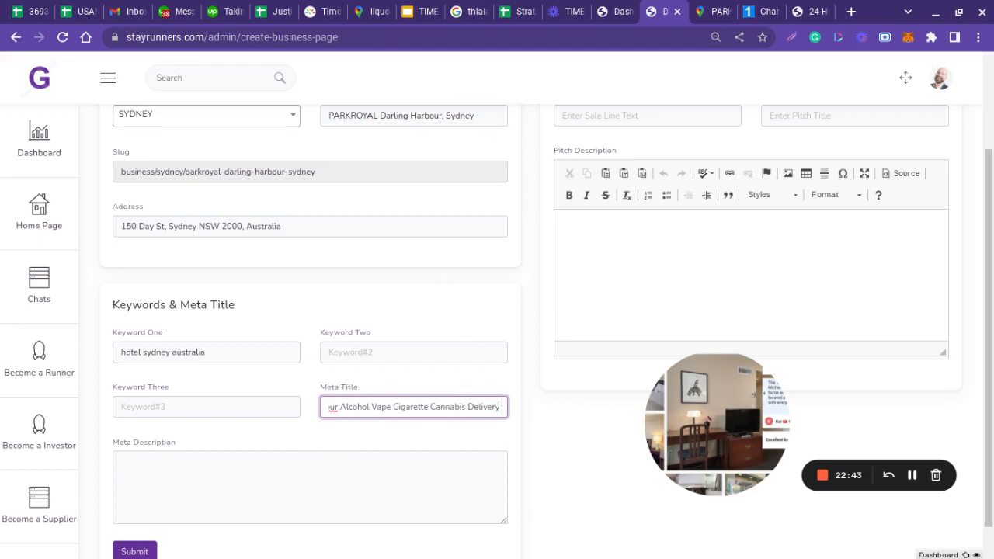
key("ctrl+a")
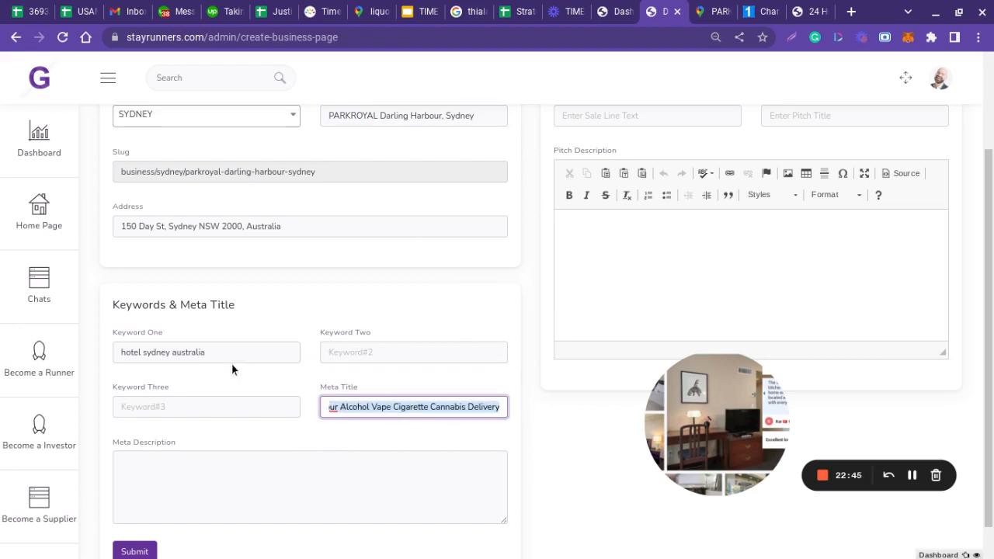
left_click(420, 412)
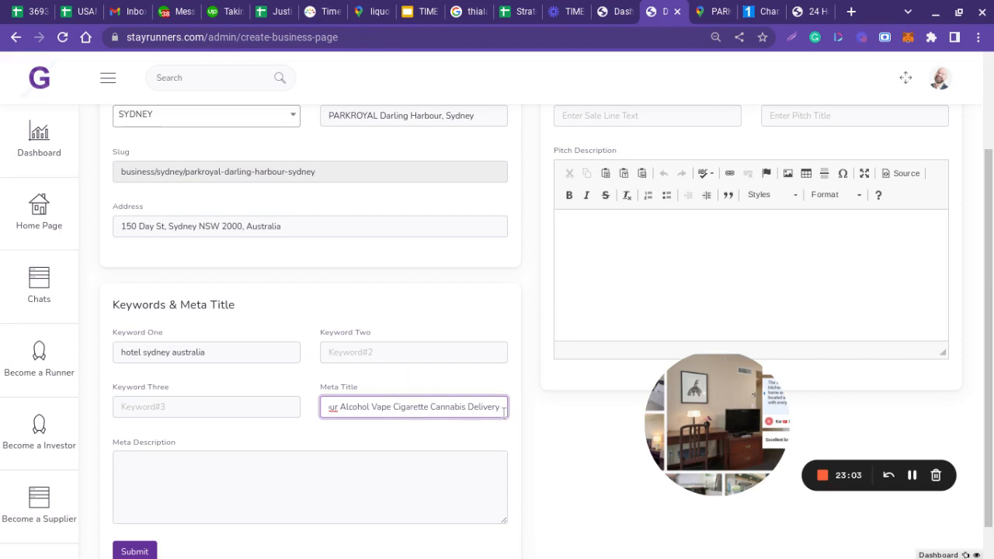
left_click_drag(408, 414, 178, 375)
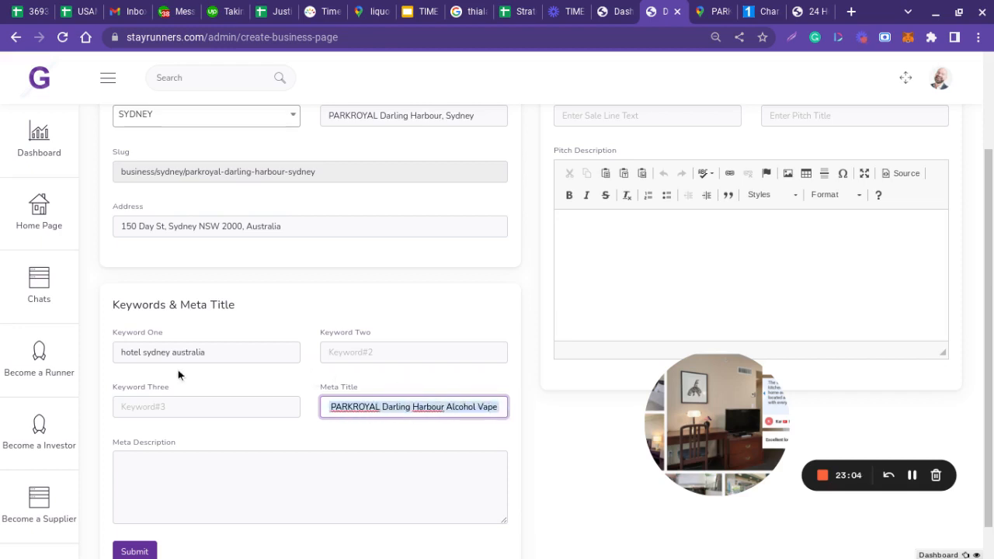
left_click(766, 13)
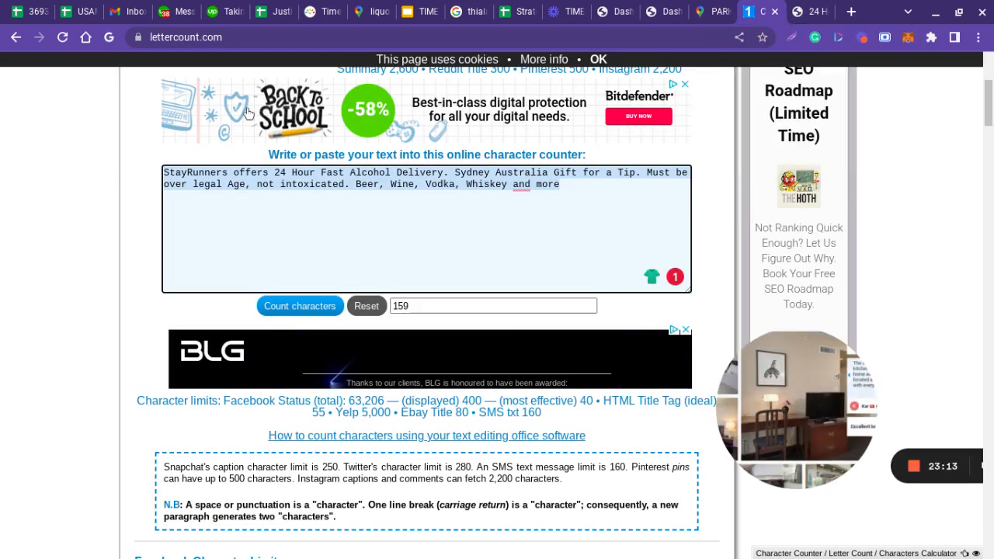
key("ctrl+a")
key("ctrl+v")
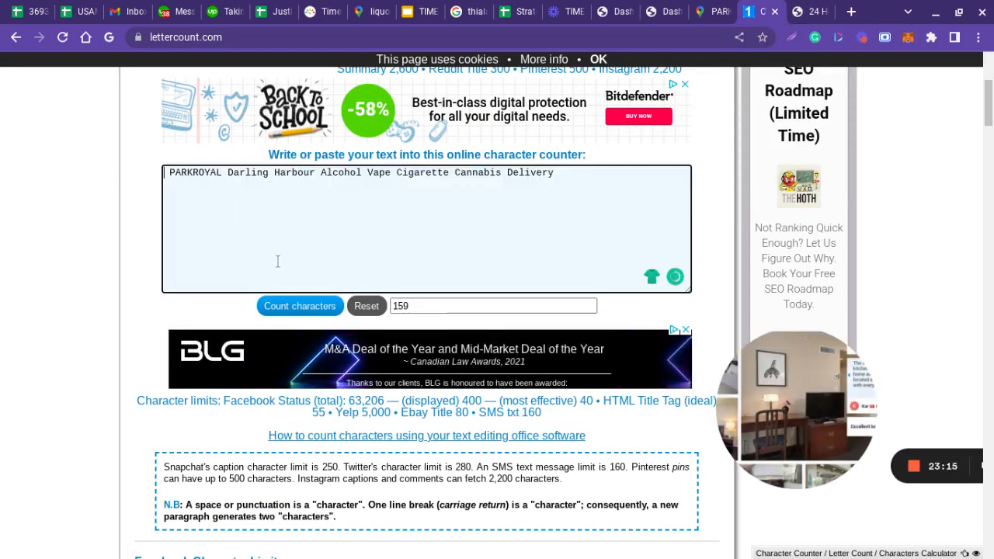
left_click(296, 308)
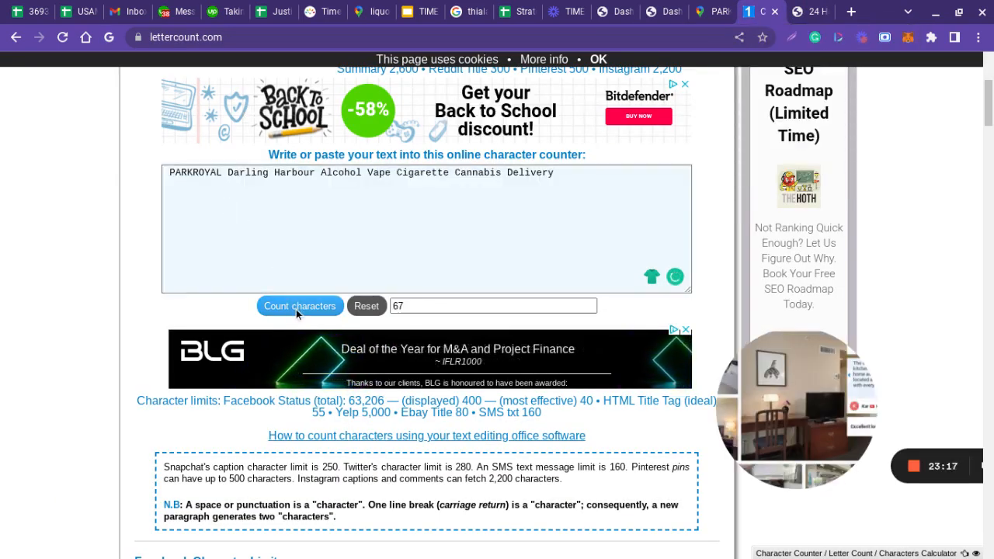
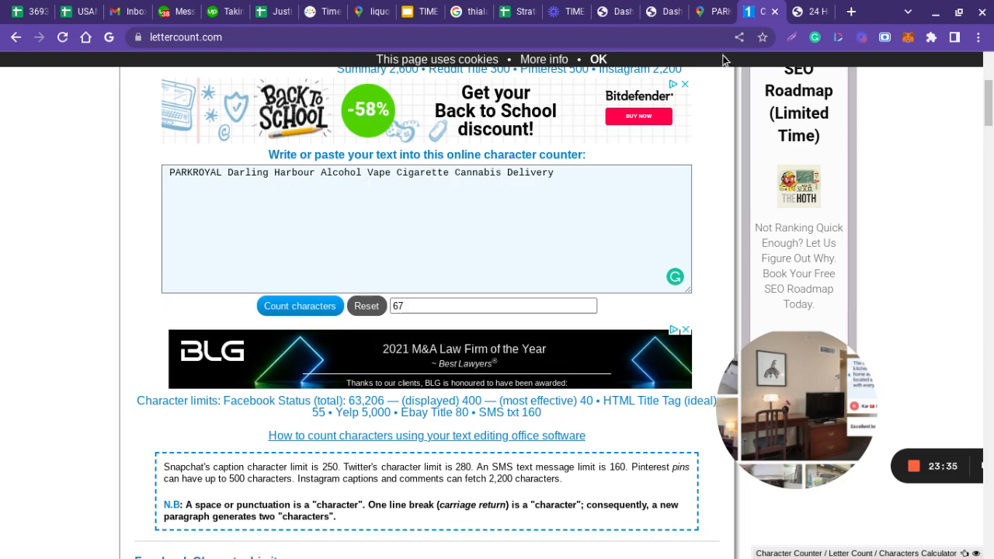
left_click(812, 14)
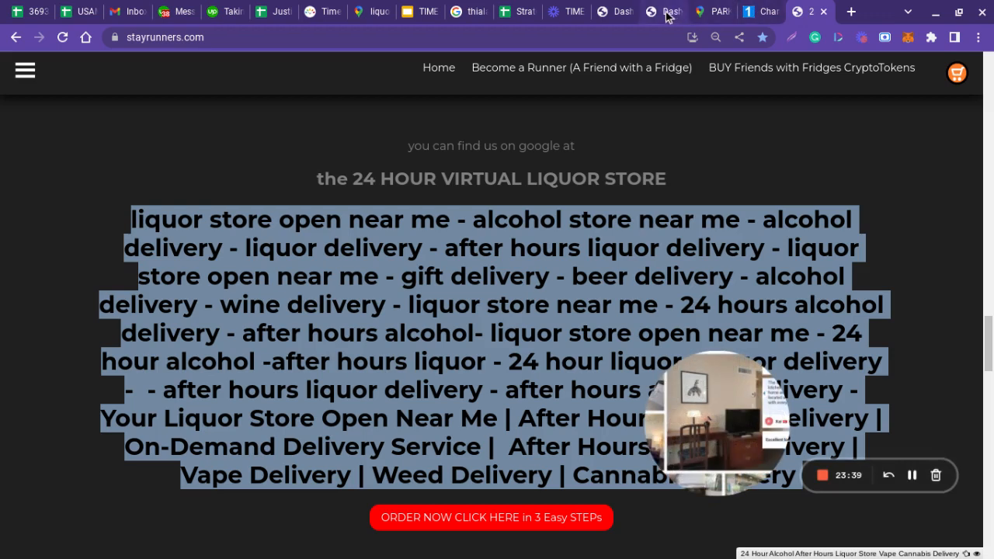
Return to the business page form and enter "24 Hour Concerige Service from StayRunners to PrayRoyal Darling Harbour Hotel," as the Meta Description
left_click(667, 14)
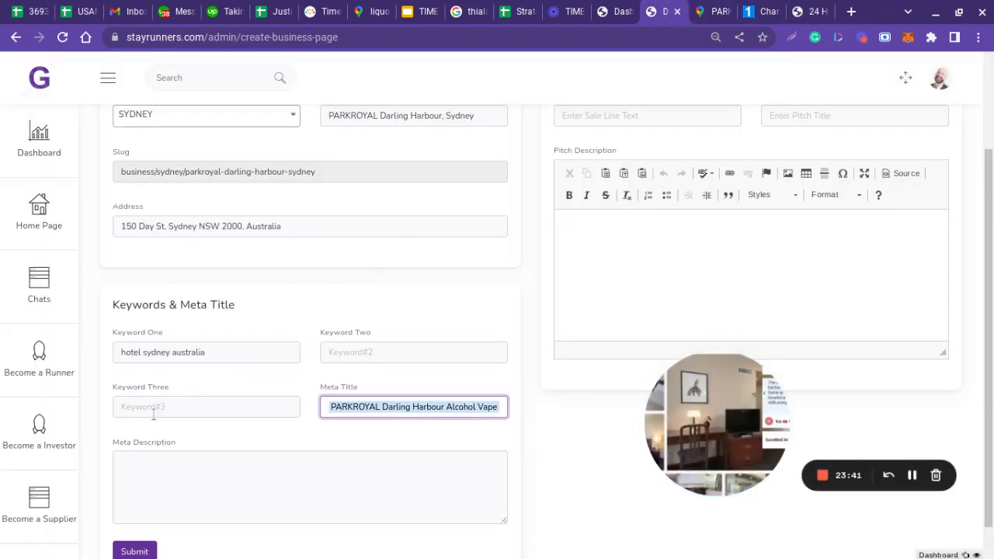
left_click(293, 468)
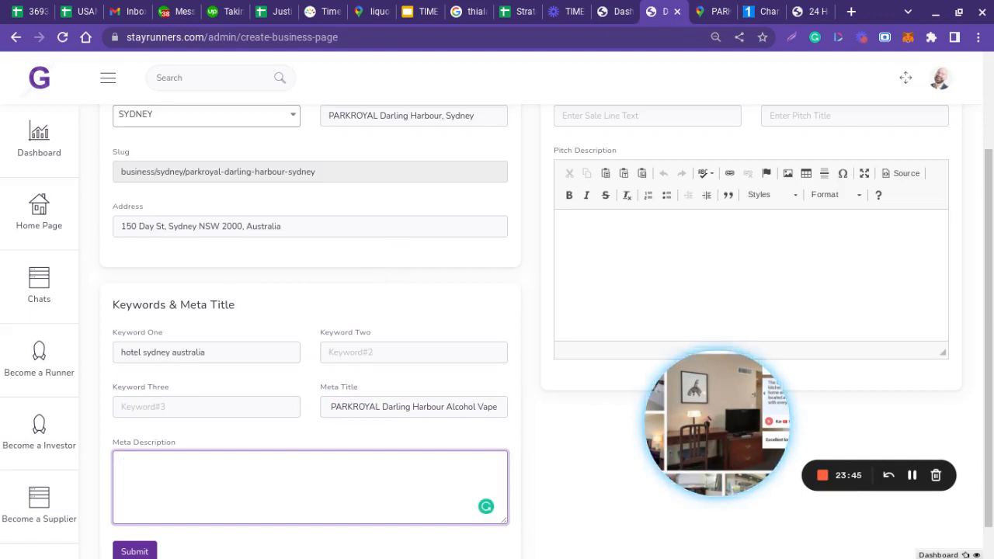
type("24 Hour C")
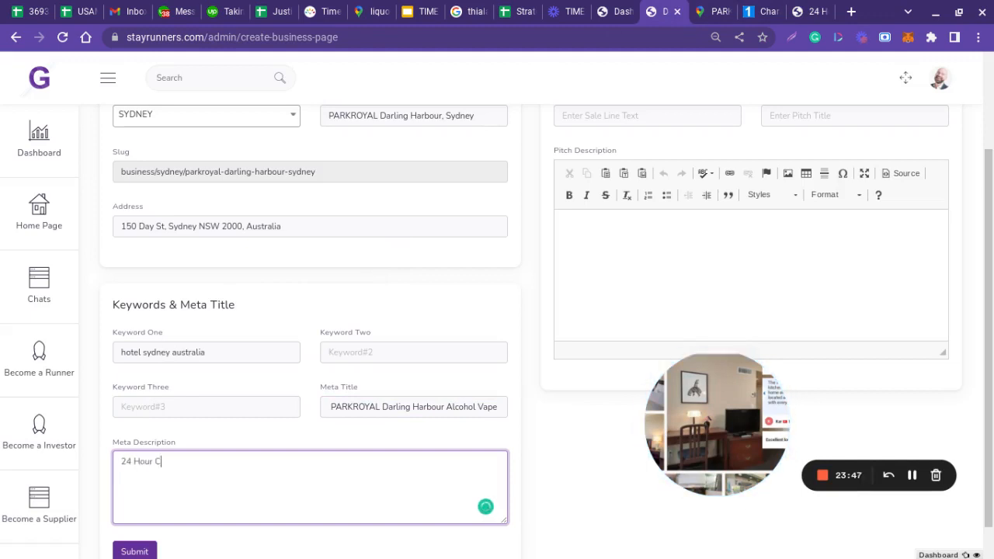
type("oncerige Service ")
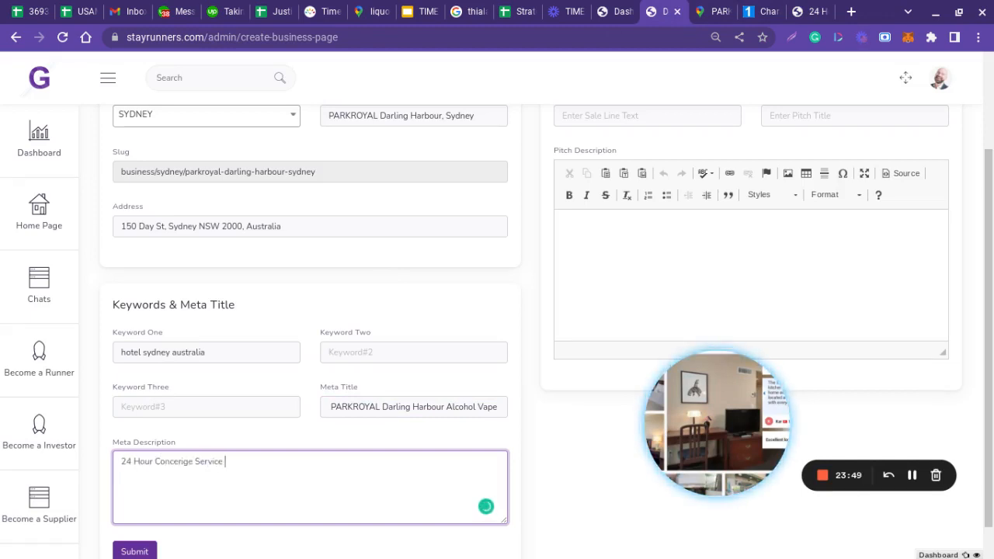
type("from ")
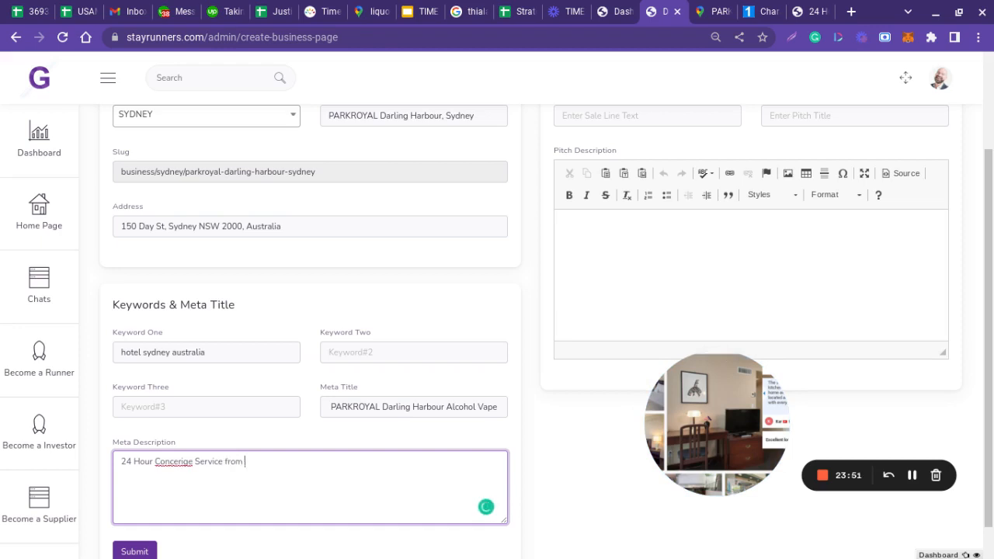
type("StayRunners t")
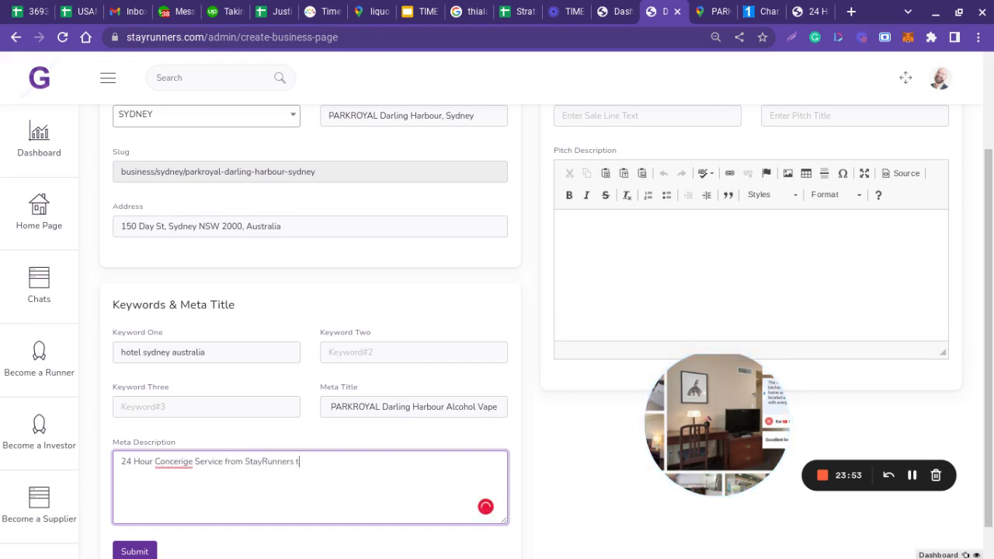
type("o PrayRoyal Darling Harbour Hotel,")
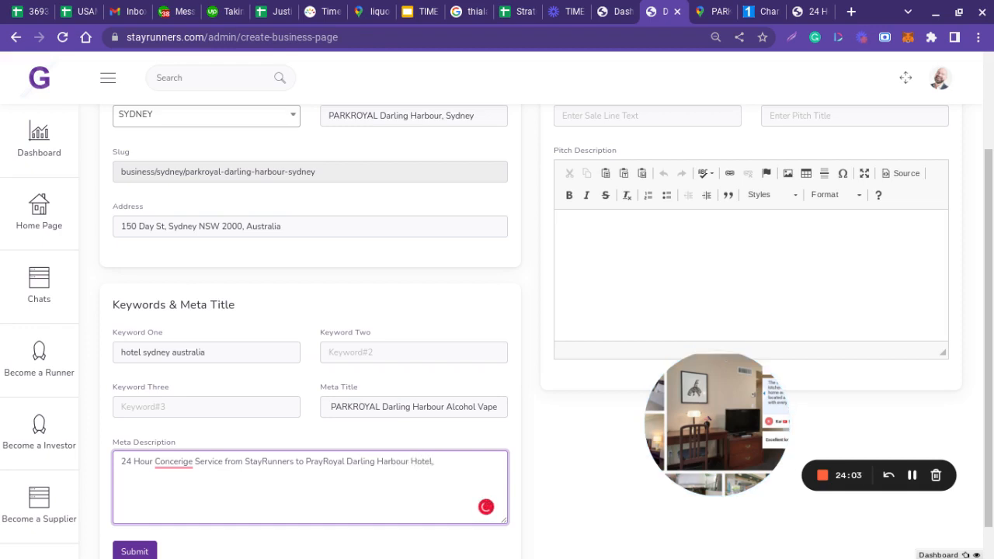
Enter "Hotels in Sydney" as the opening line of the Pitch Description
left_click(578, 225)
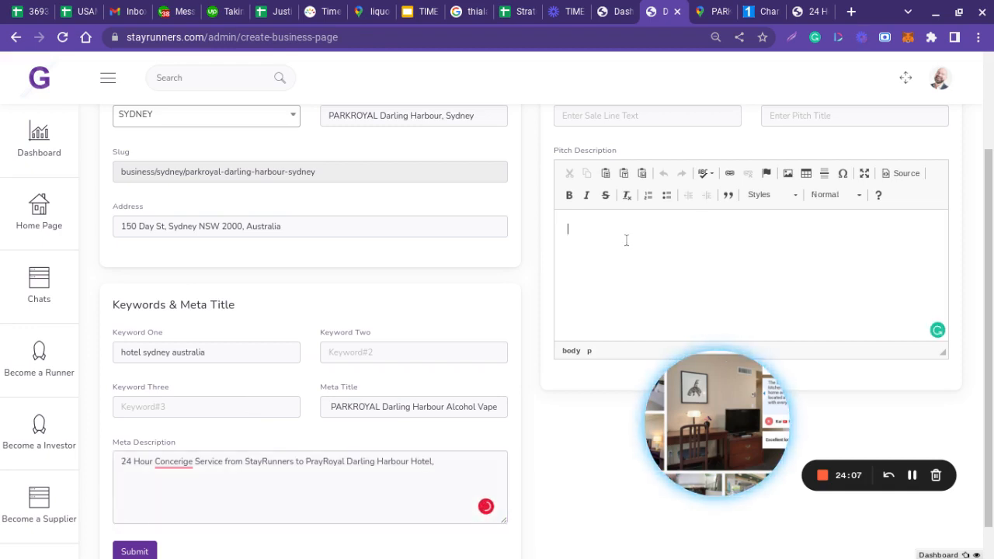
type("HOME")
key("BackSpace")
key("BackSpace")
key("BackSpace")
type("ote")
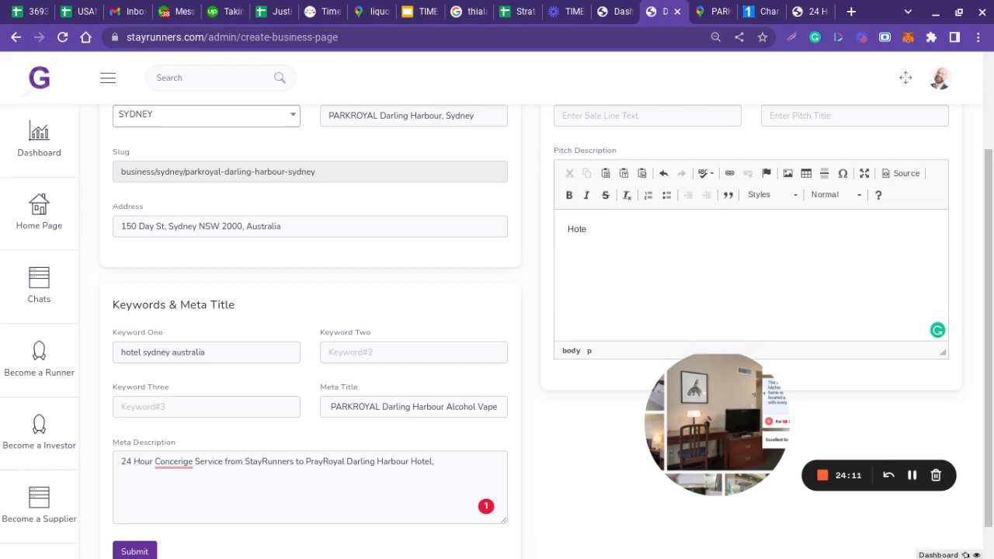
type("ls in")
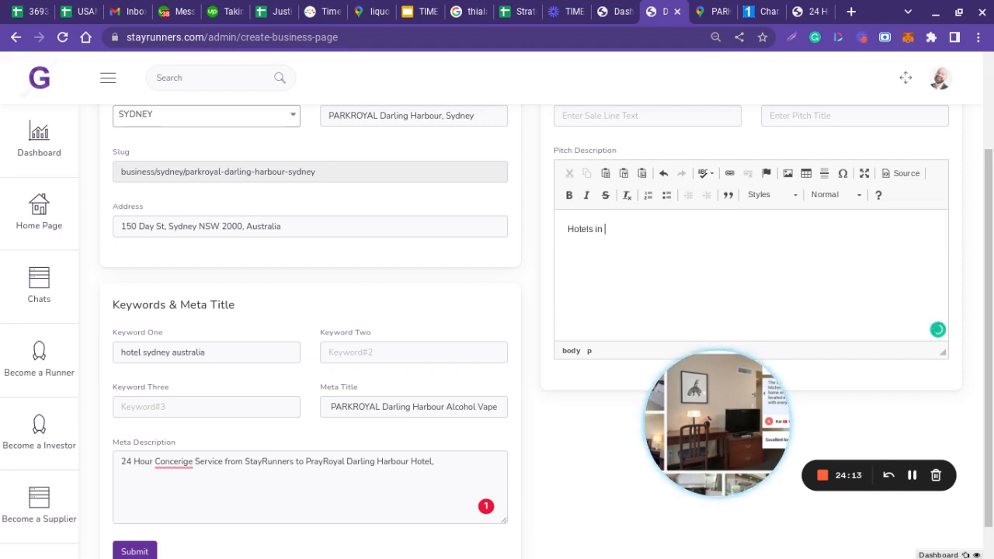
type(" Syd")
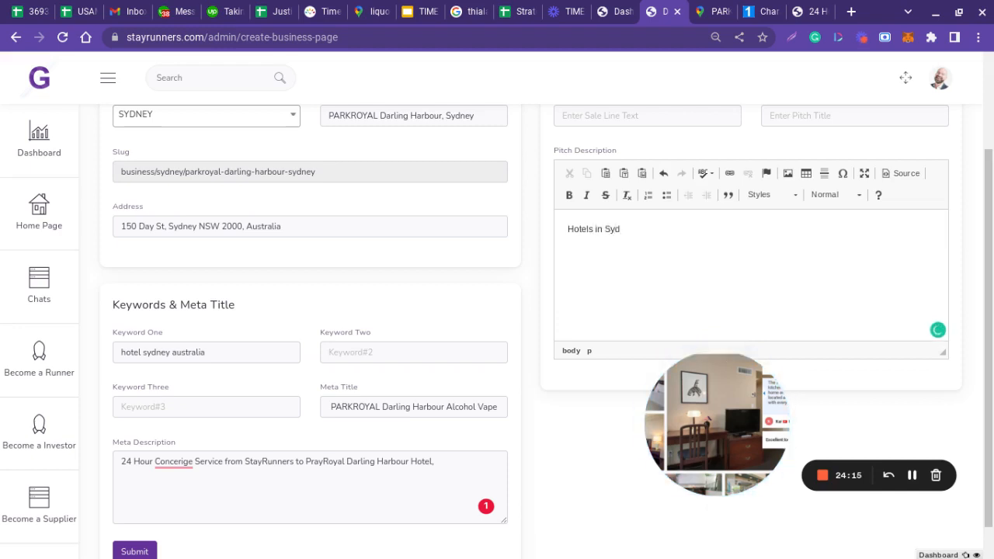
type("ney")
Format the "Hotels in Sydney" line in the Pitch Description as Heading 1
left_click_drag(681, 228, 533, 224)
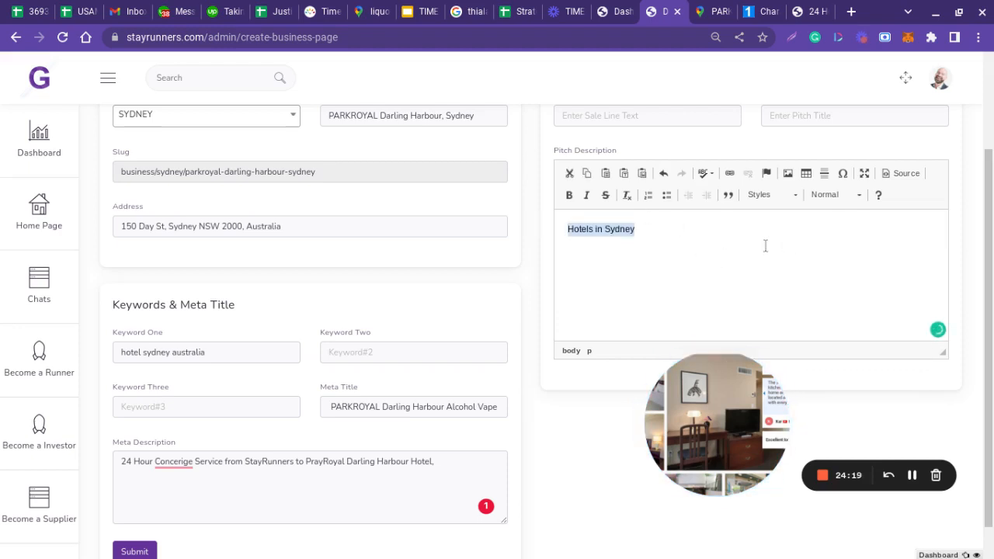
left_click(861, 197)
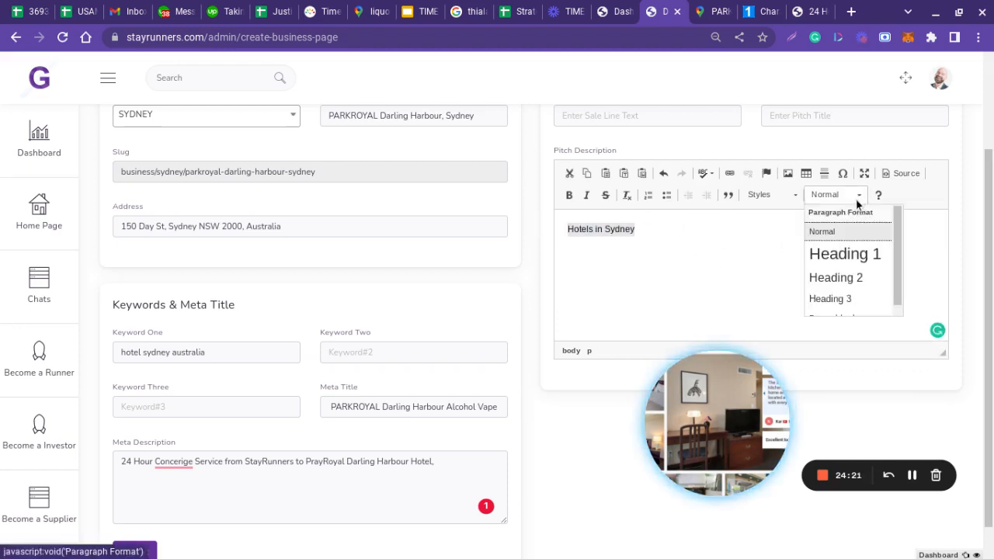
left_click(847, 254)
Extend the Pitch Description heading with "- Vape Delivery to Park Royal Hotel" after "Hotels in Sydney"
left_click(779, 235)
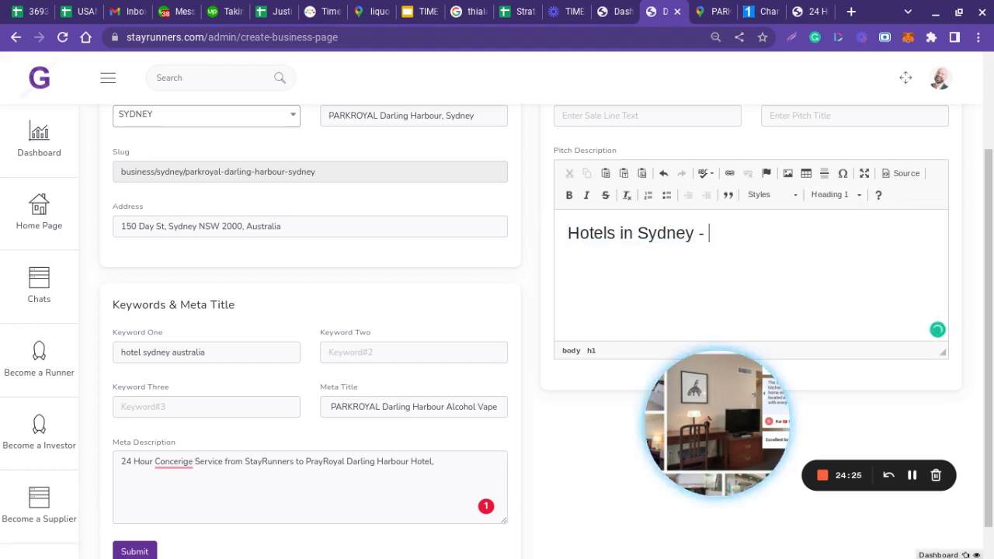
type("- Vape")
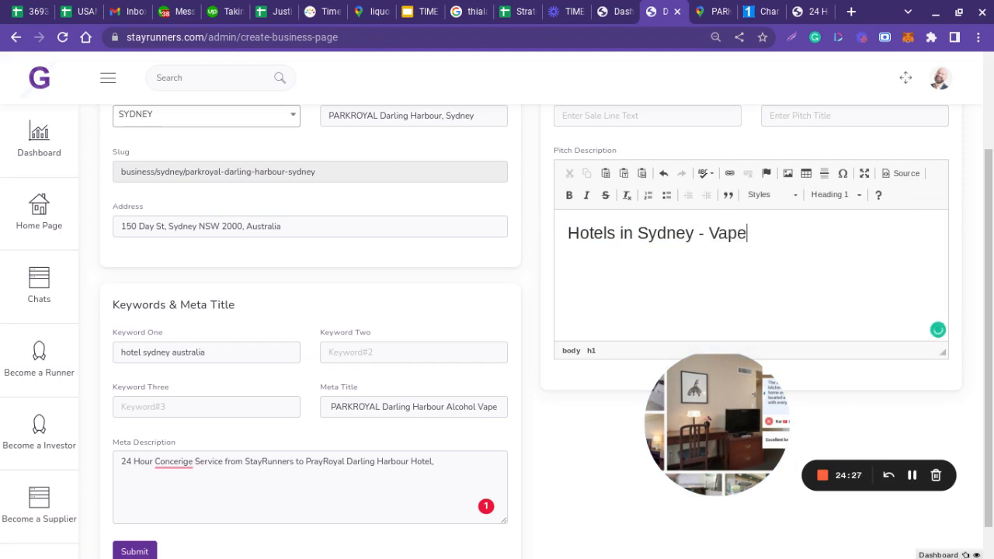
type(" Delivery to Park")
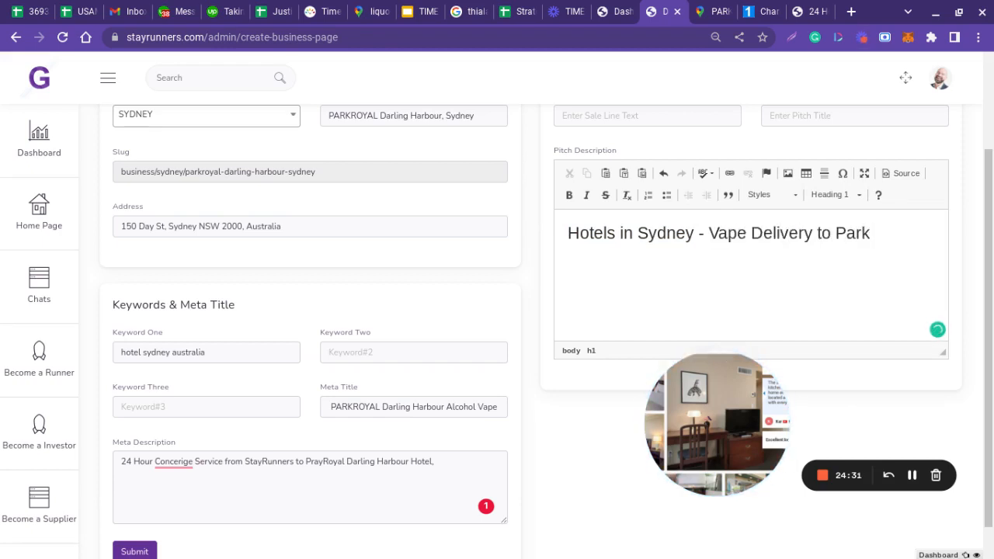
type(" Royal Hotel")
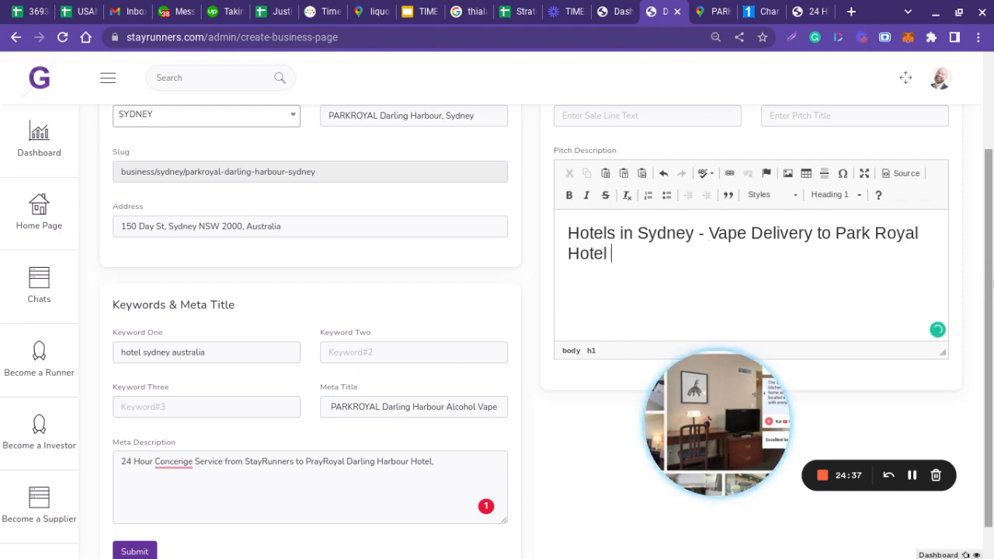
scroll(991, 286, "down", 1)
scroll(991, 286, "up", 1)
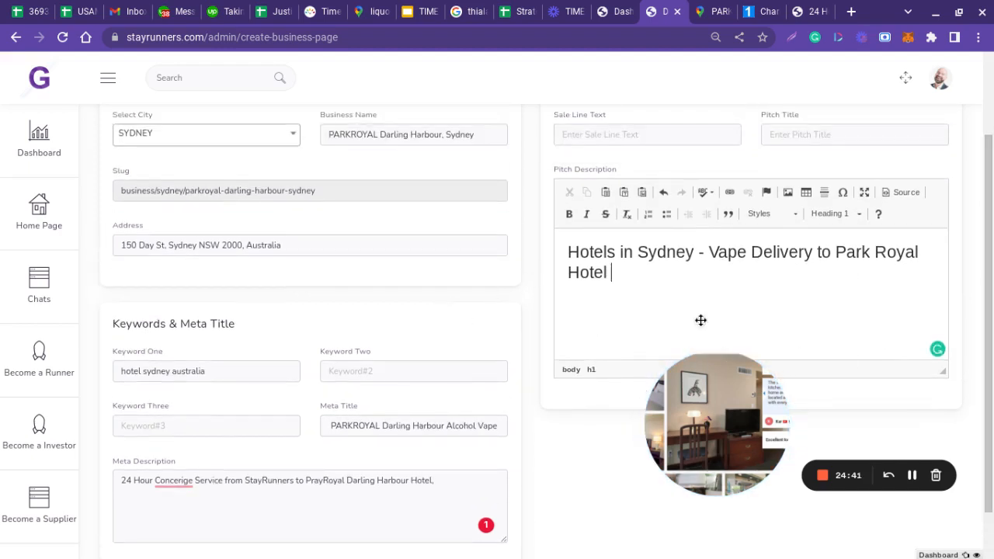
Switch to Google Maps and replace the hotels search with a search for "cannabis store" in the Sydney area
left_click(718, 11)
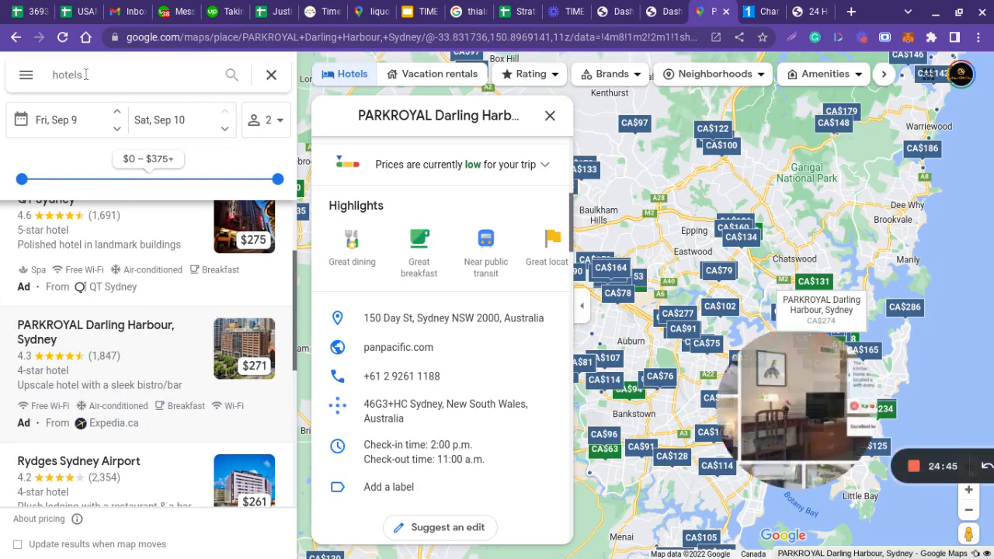
left_click(111, 75)
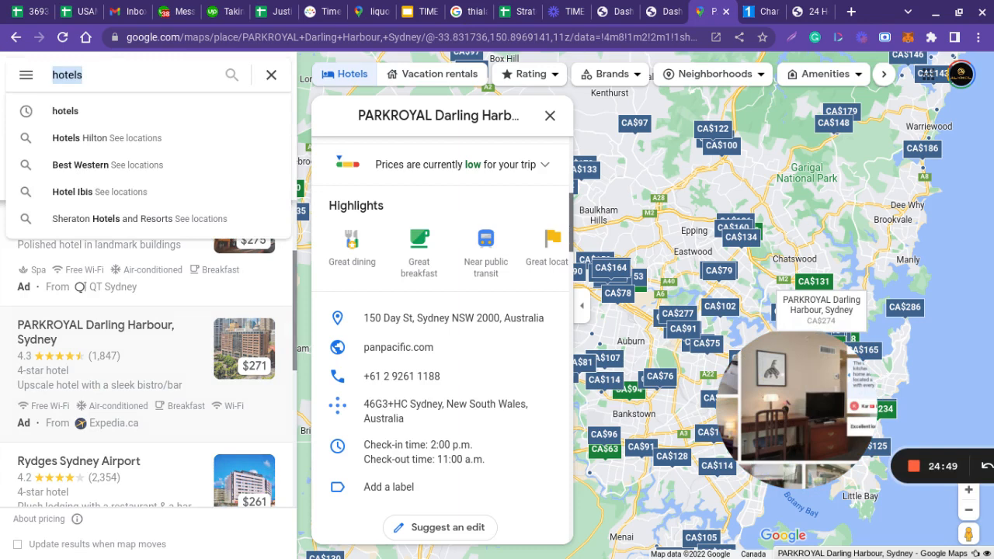
type("cannabis")
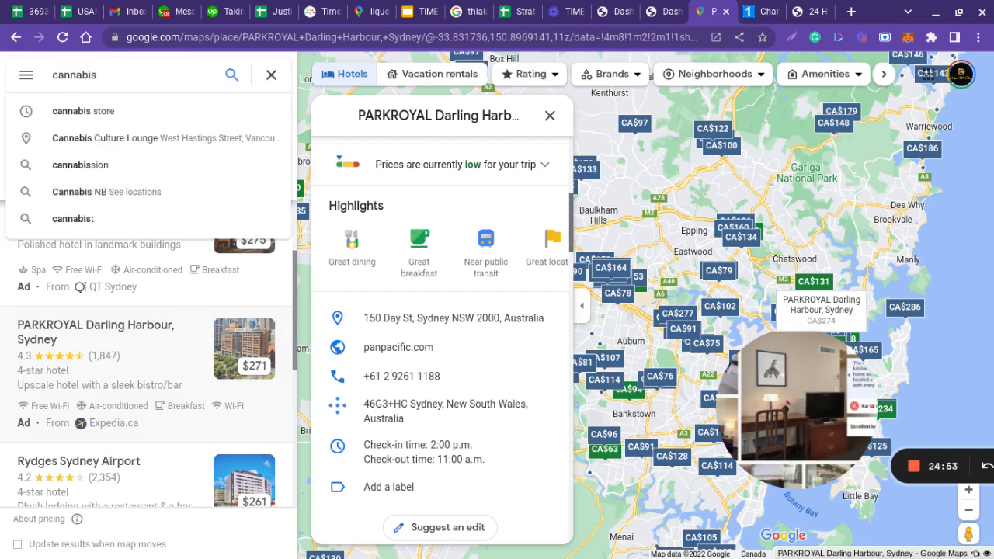
left_click(53, 112)
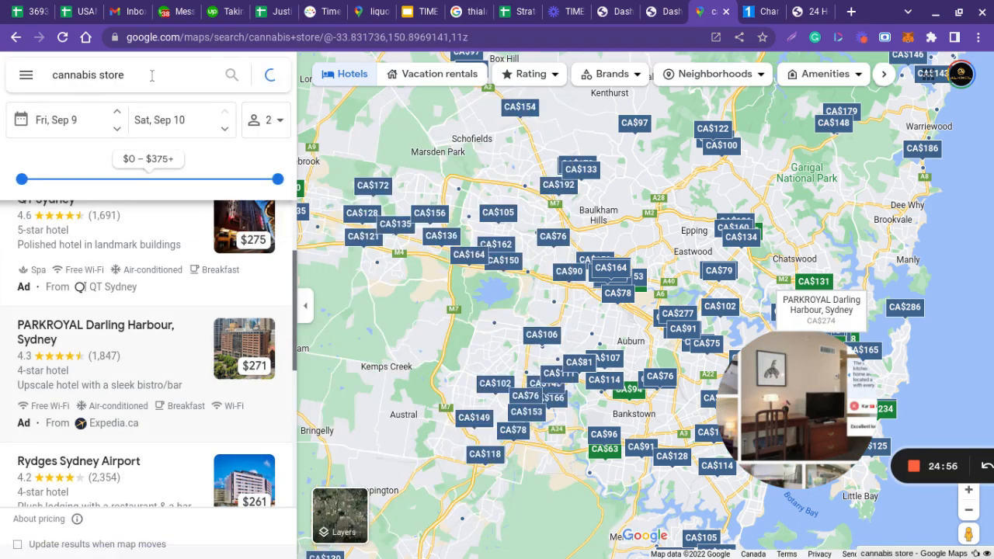
Search the Sydney map area for "vape store" instead
left_click(153, 76)
type("va")
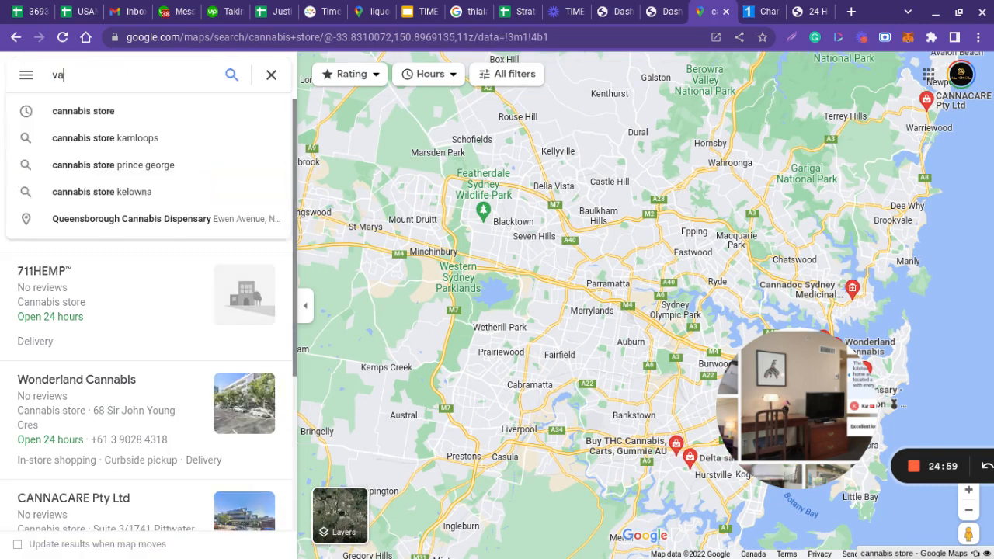
type("pestor")
key("BackSpace")
key("BackSpace")
key("BackSpace")
key("BackSpace")
type("sotre")
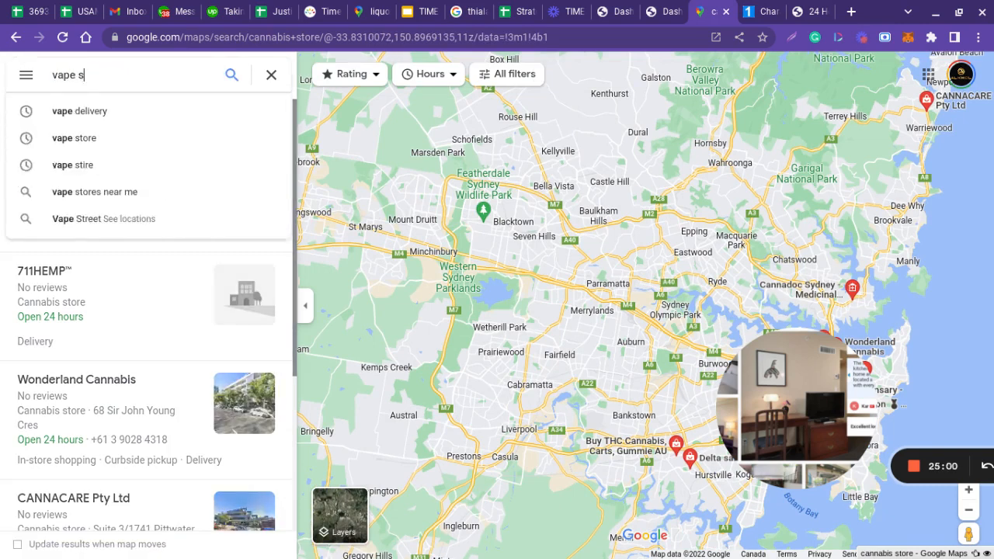
key("BackSpace")
key("BackSpace")
key("BackSpace")
type("tore")
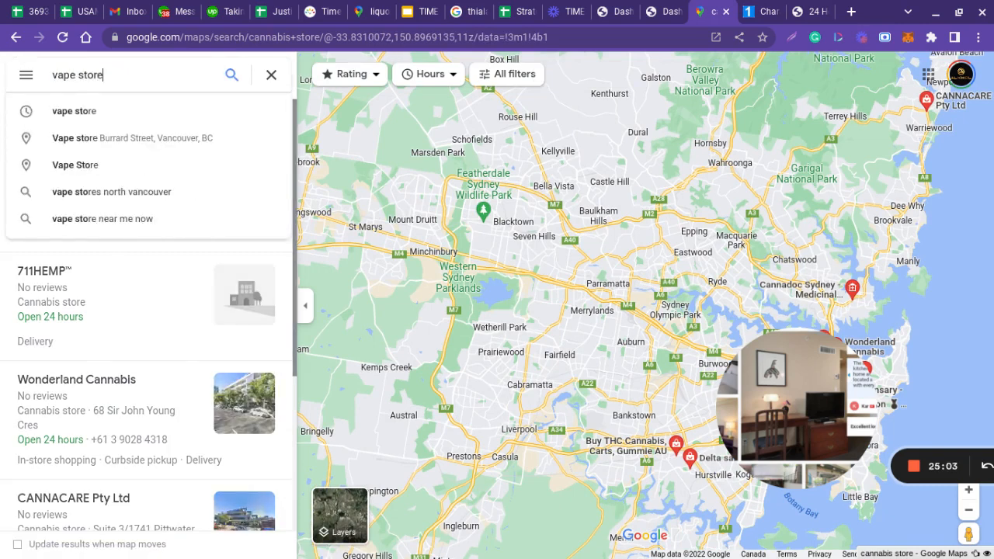
key("Return")
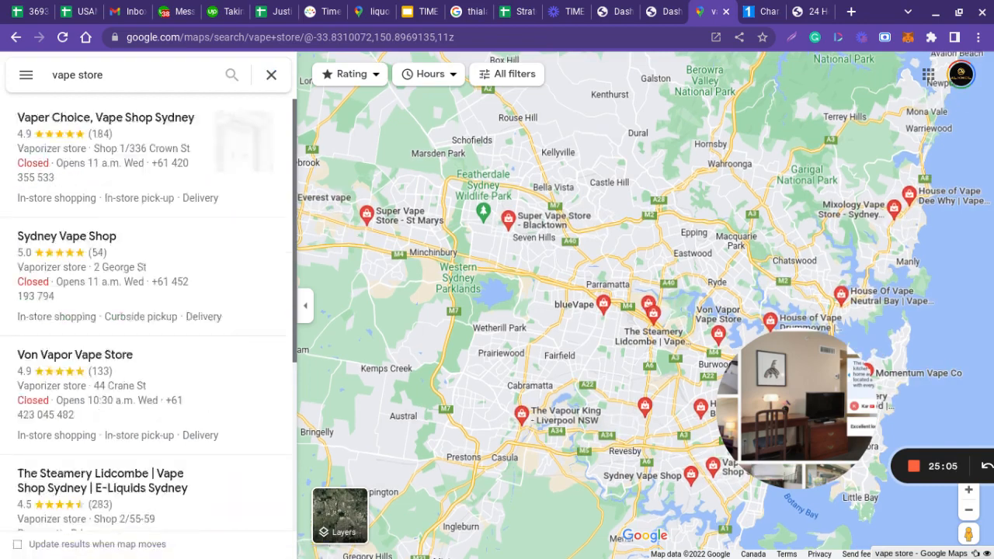